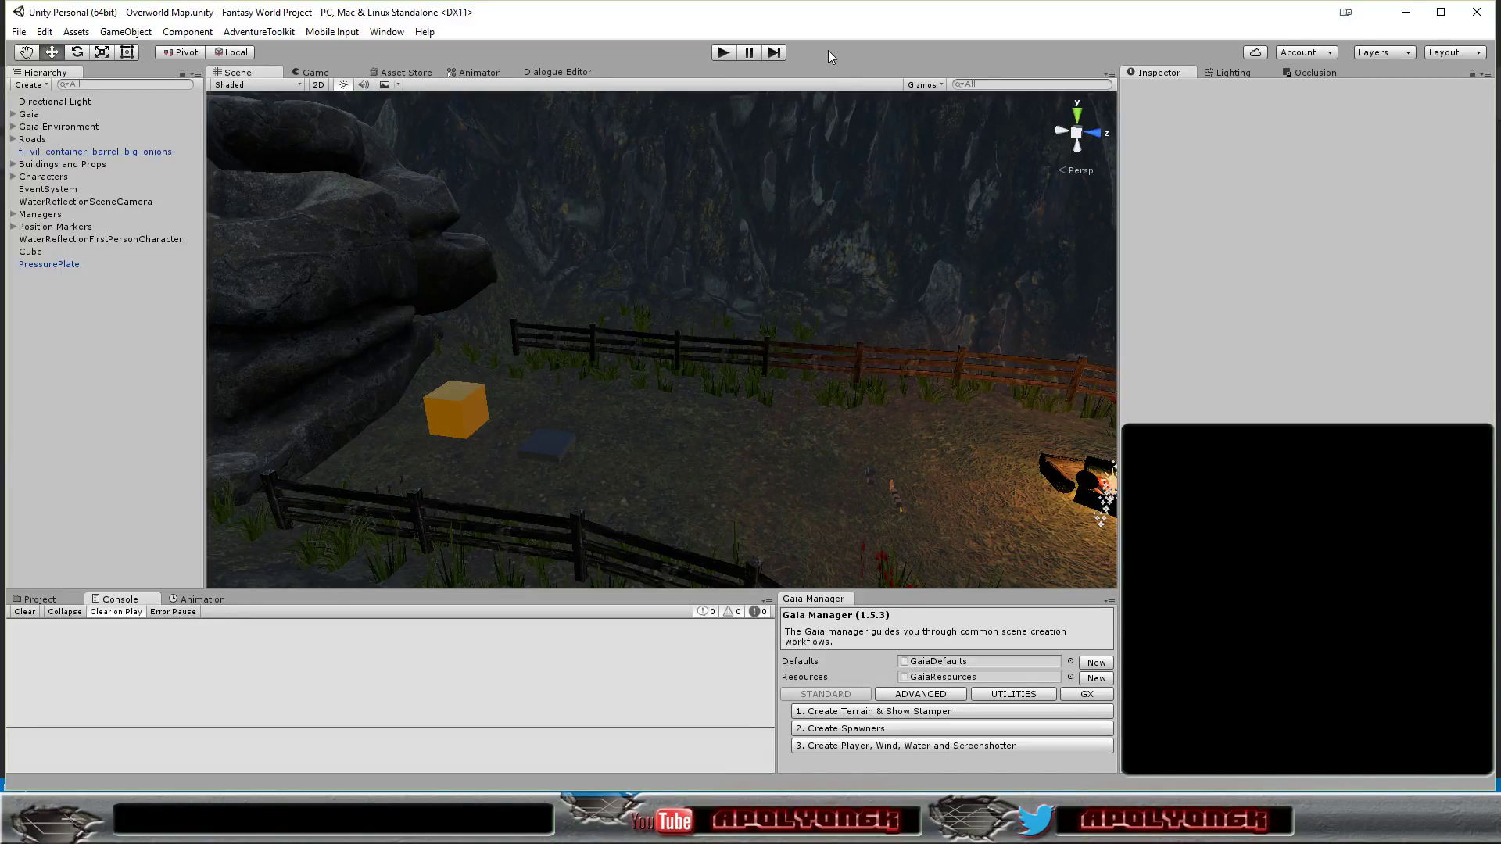
# Step: Maximize the Unity editor and start the fantasy game in Play mode
pyautogui.click(1440, 12)
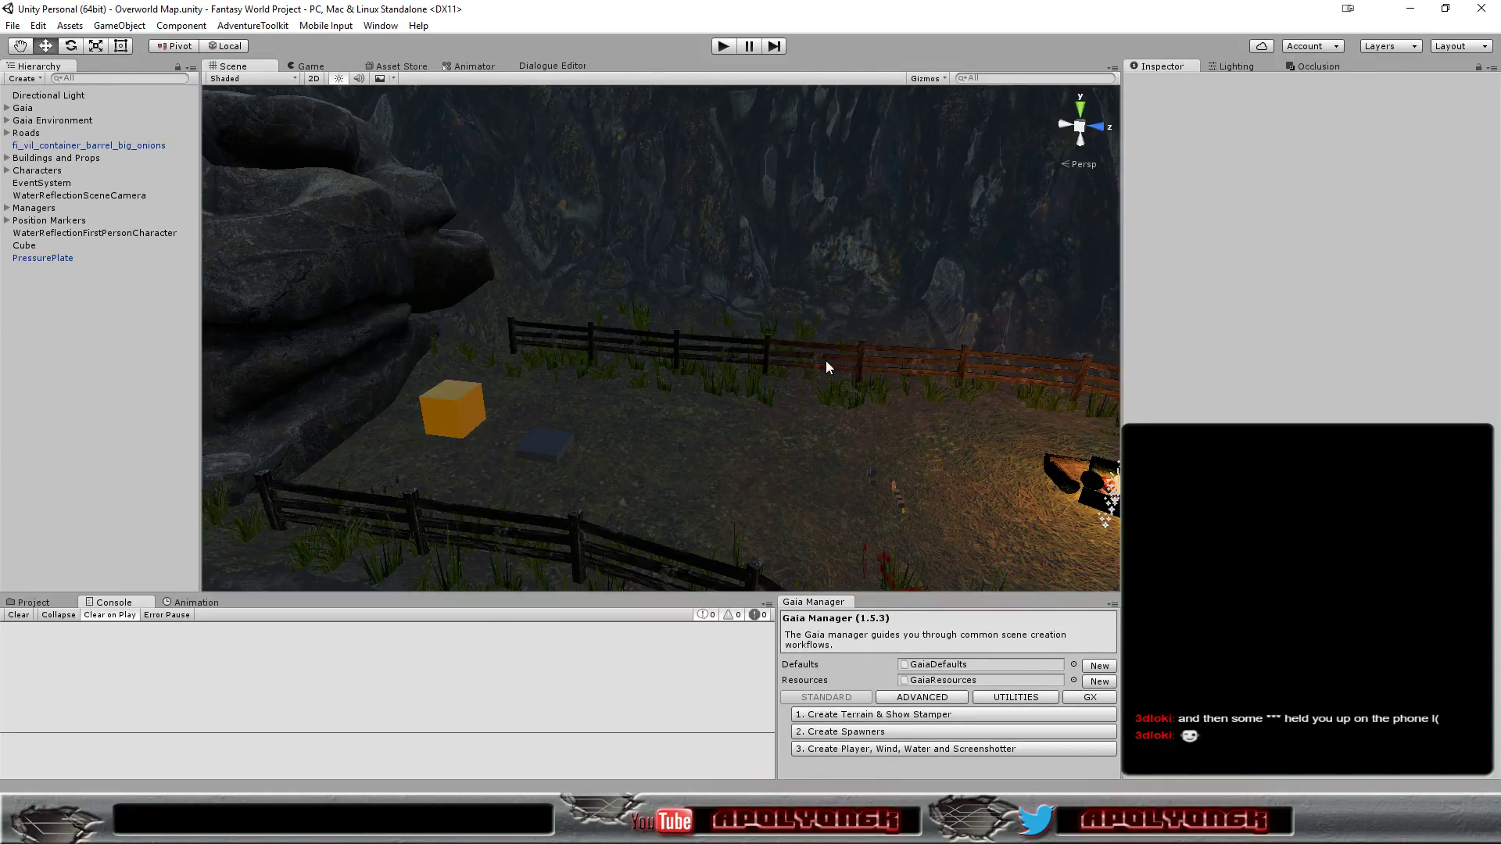
pyautogui.click(720, 48)
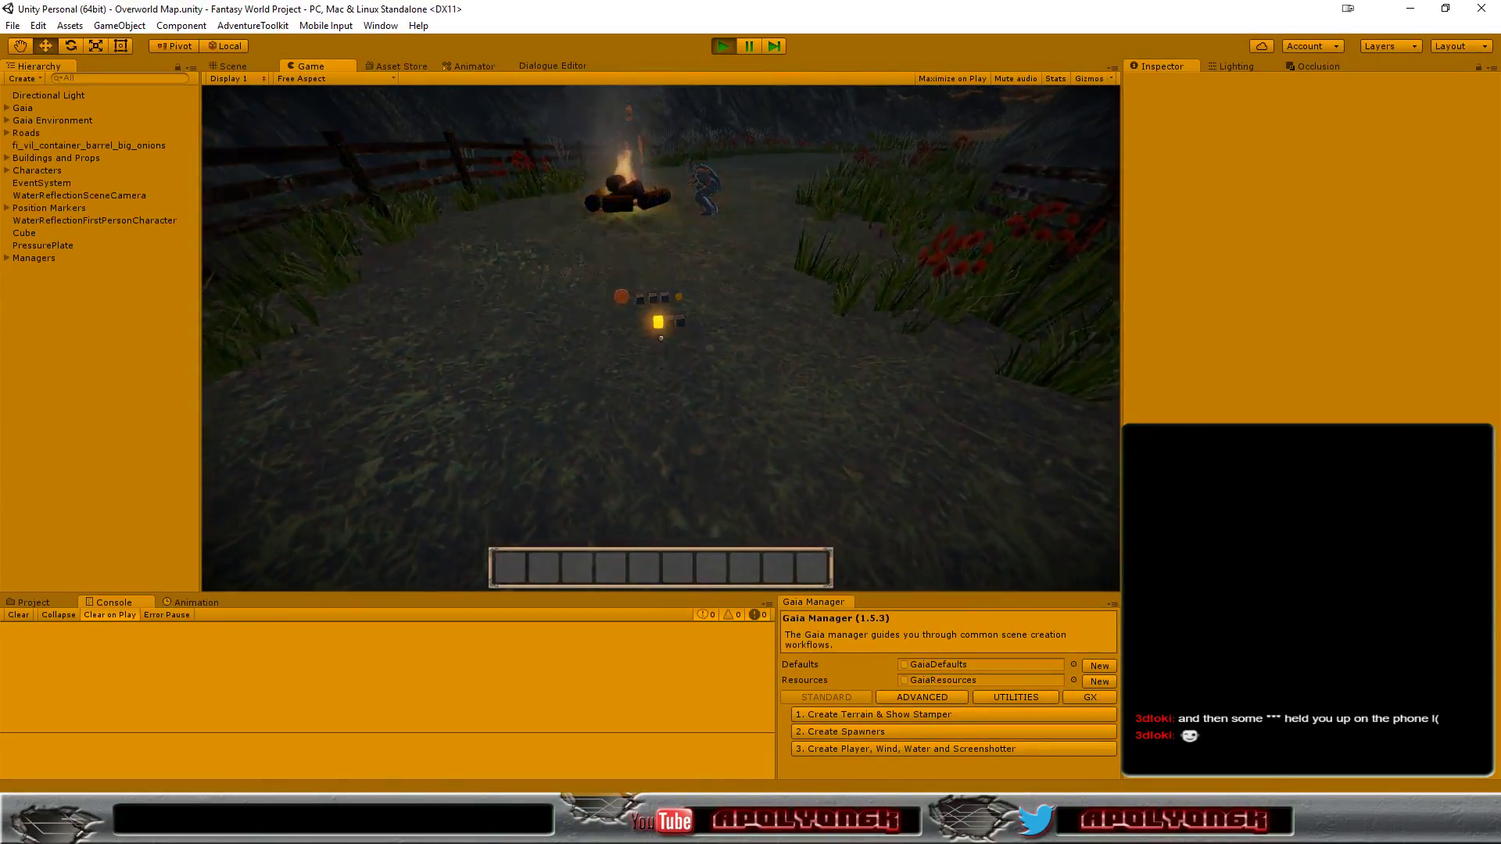
# Step: Pick up the Bread Crumbs by the campfire three times, dismissing each pickup message
pyautogui.click(659, 325)
pyautogui.click(658, 421)
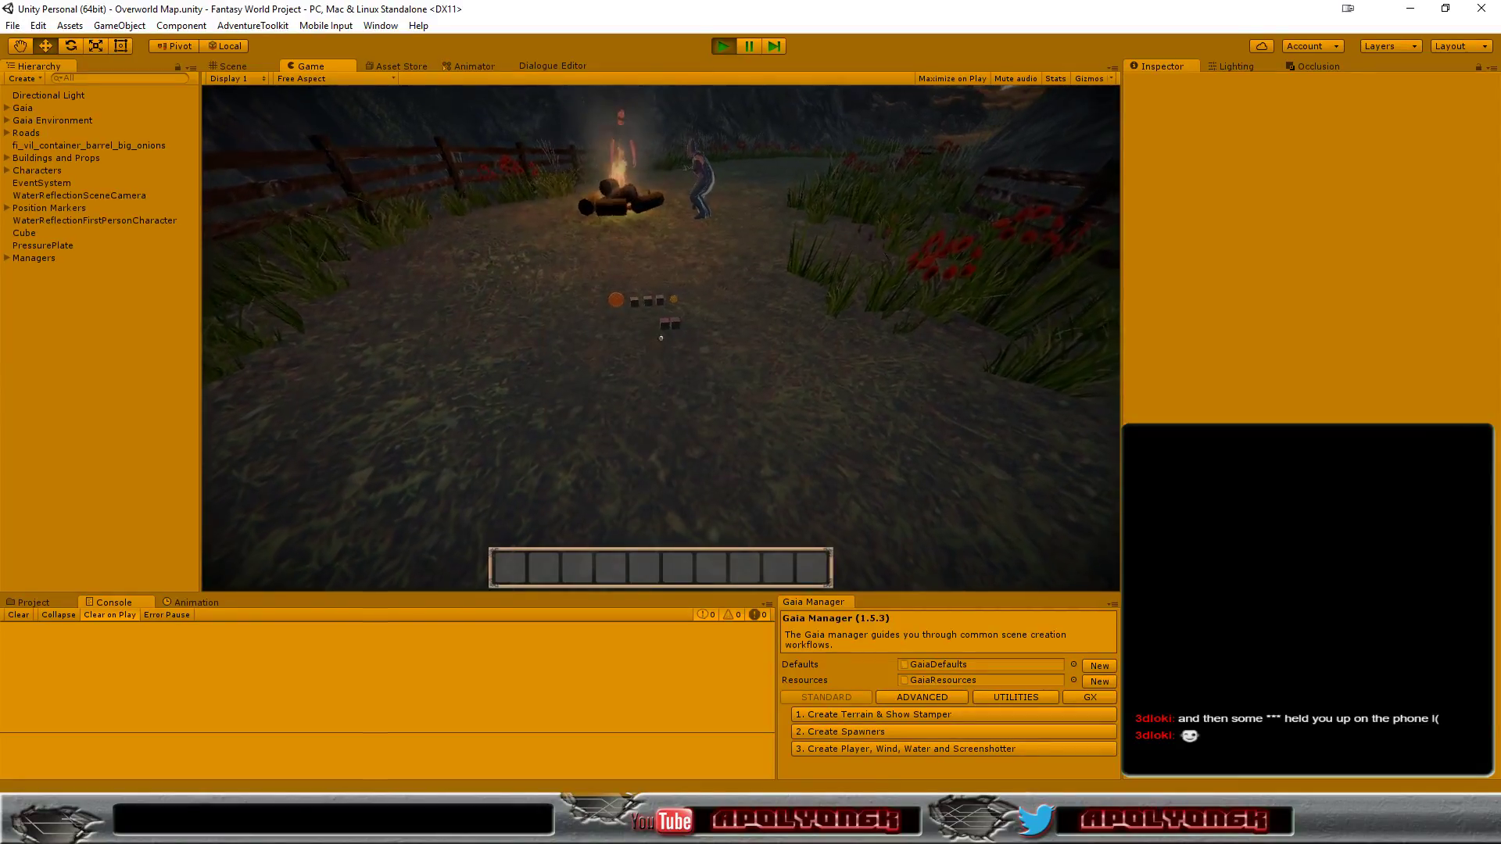
pyautogui.click(659, 325)
pyautogui.click(657, 419)
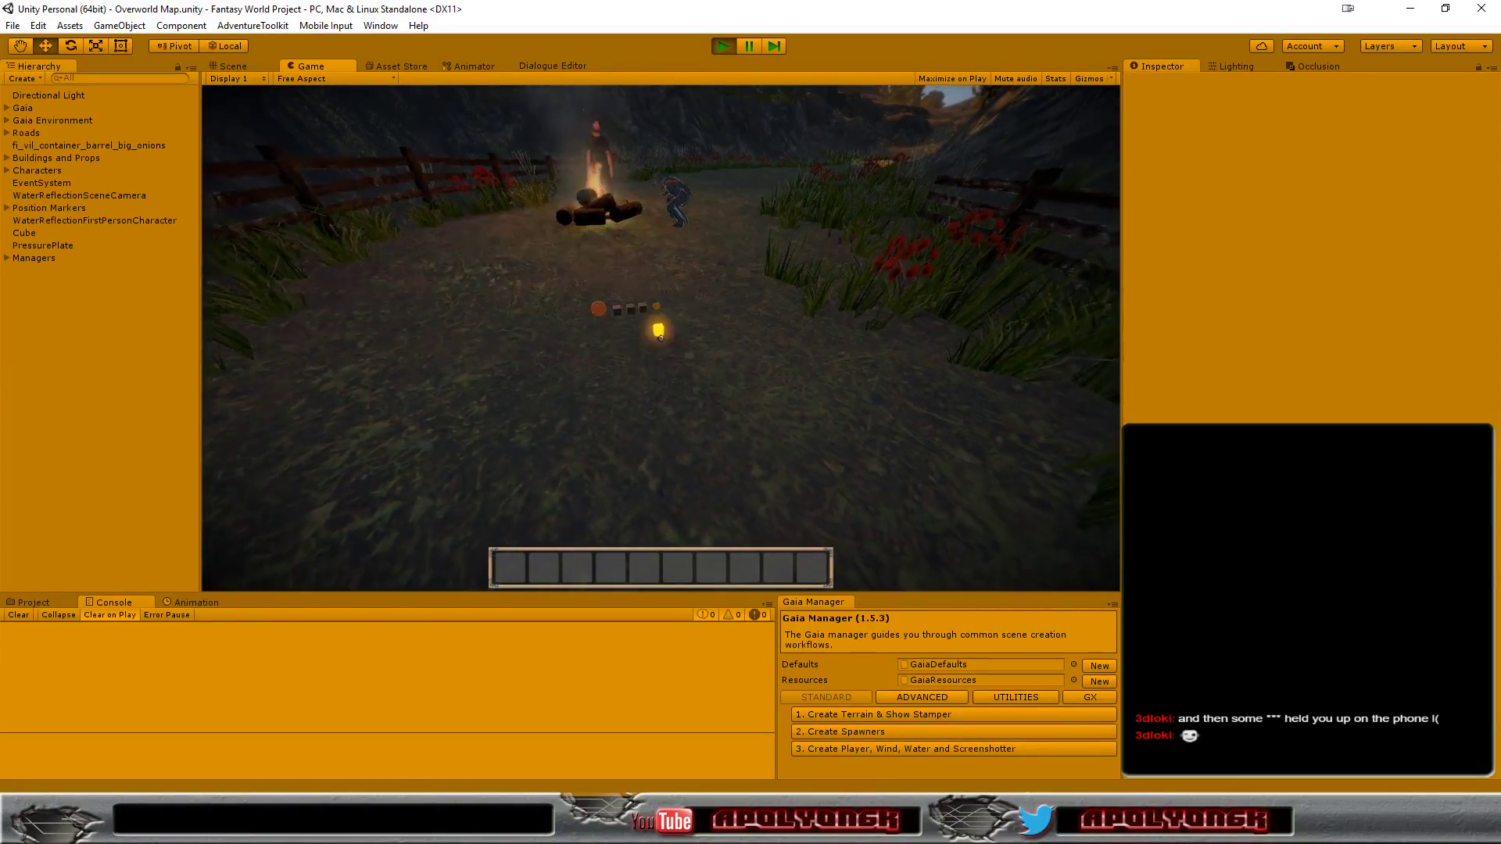
pyautogui.click(660, 326)
pyautogui.click(655, 420)
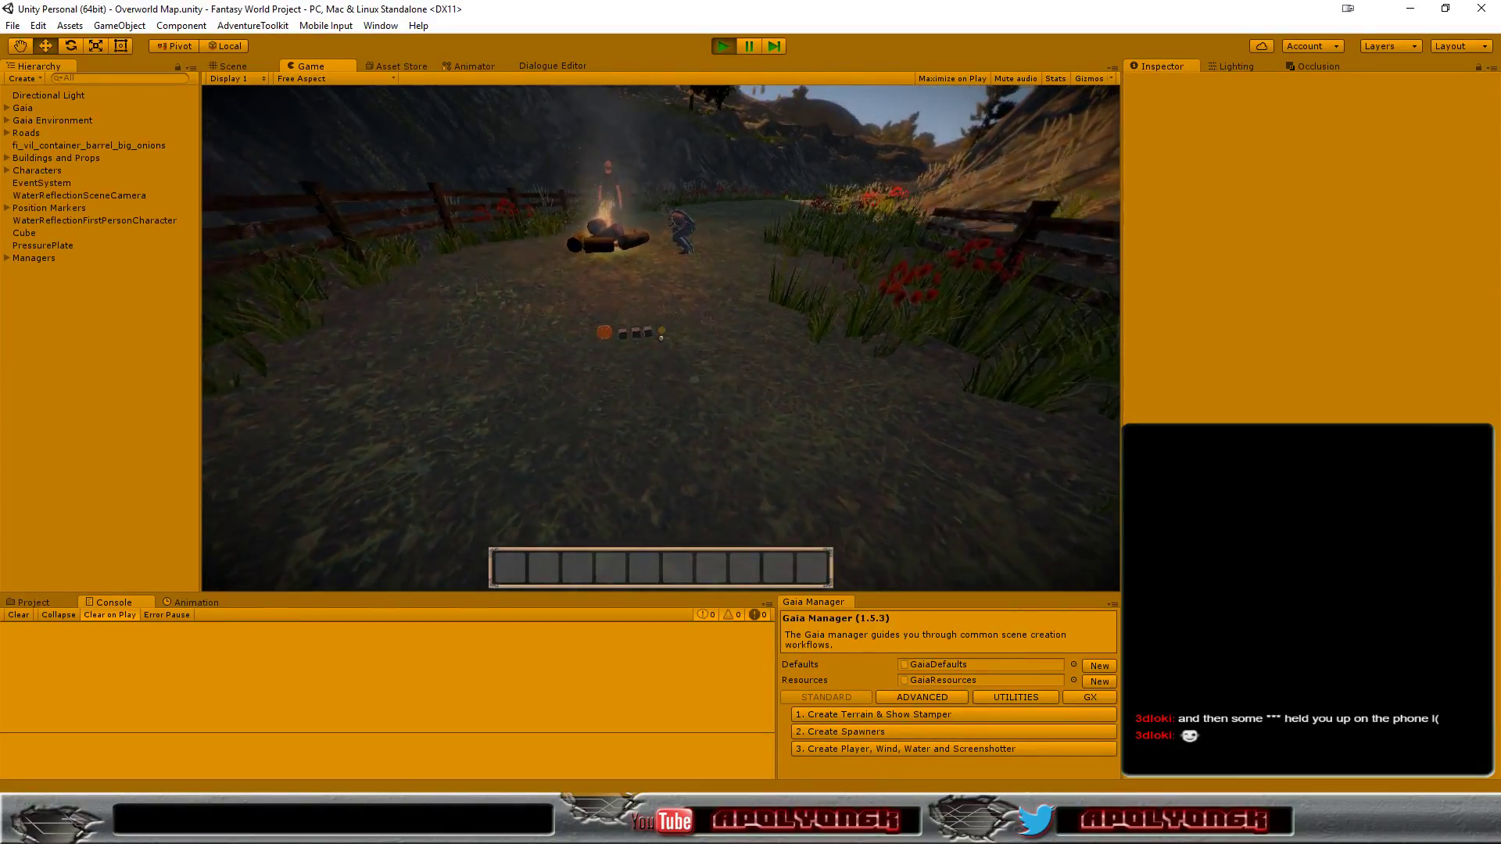
# Step: Open the inventory and drag Bread Crumbs between grid slots, onto the quickbar and back
pyautogui.press('i')
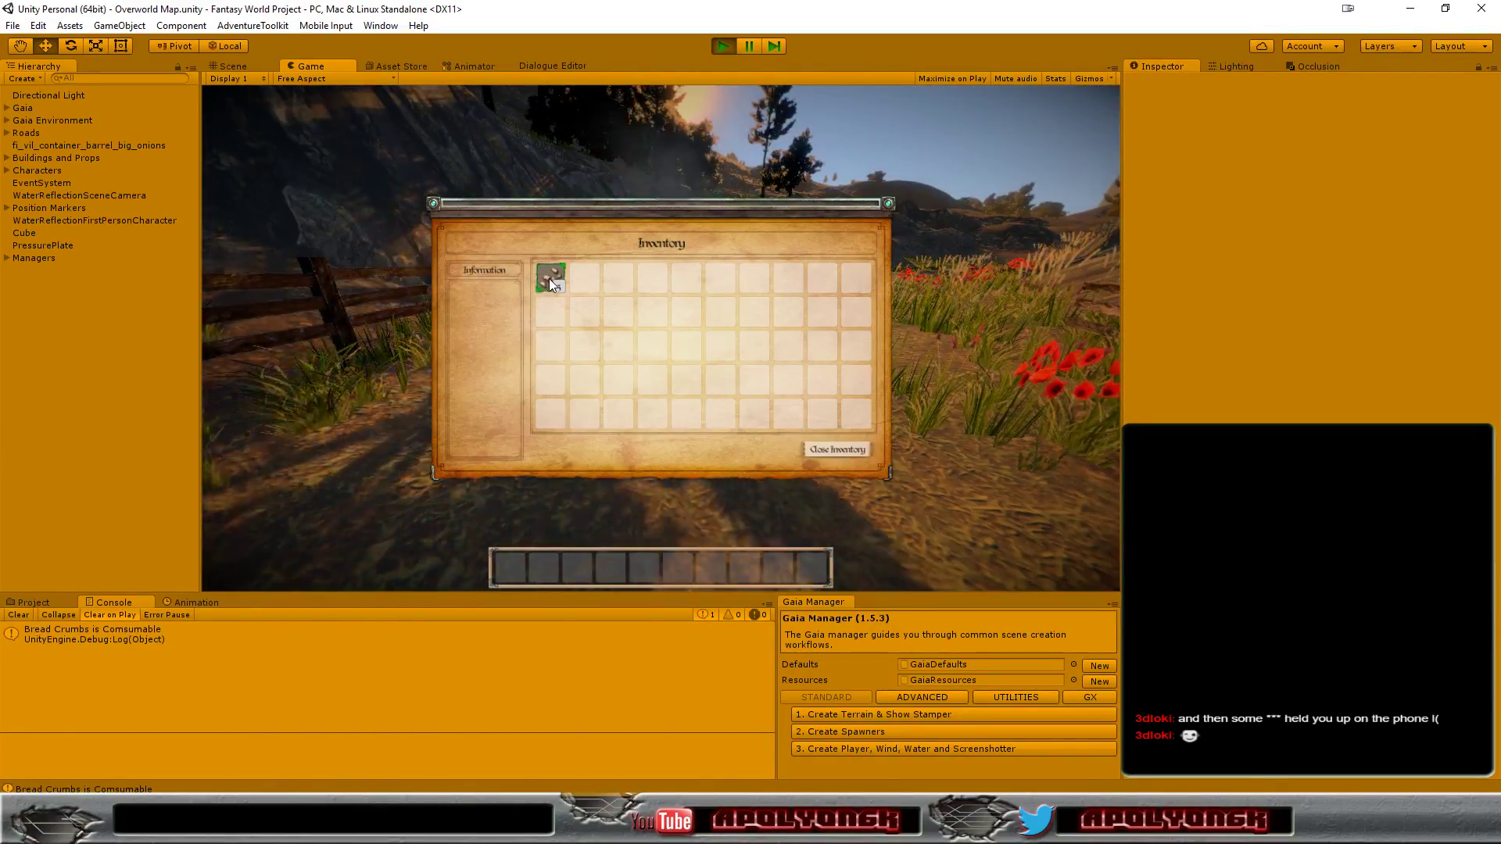
pyautogui.moveTo(549, 278)
pyautogui.mouseDown()
pyautogui.moveTo(595, 317)
pyautogui.moveTo(619, 314)
pyautogui.mouseUp()
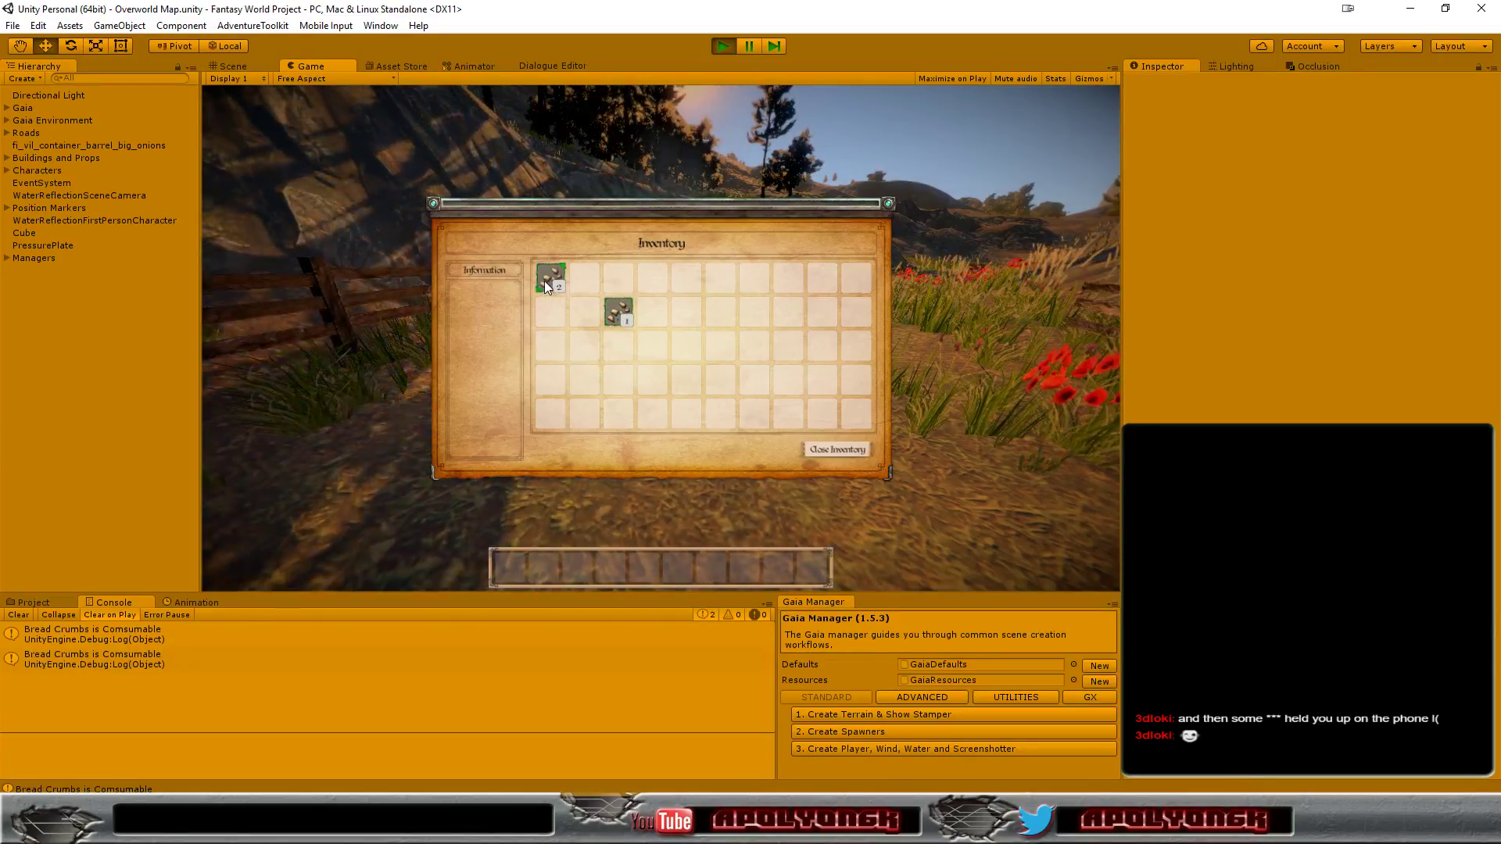
pyautogui.moveTo(550, 278); pyautogui.dragTo(510, 560)
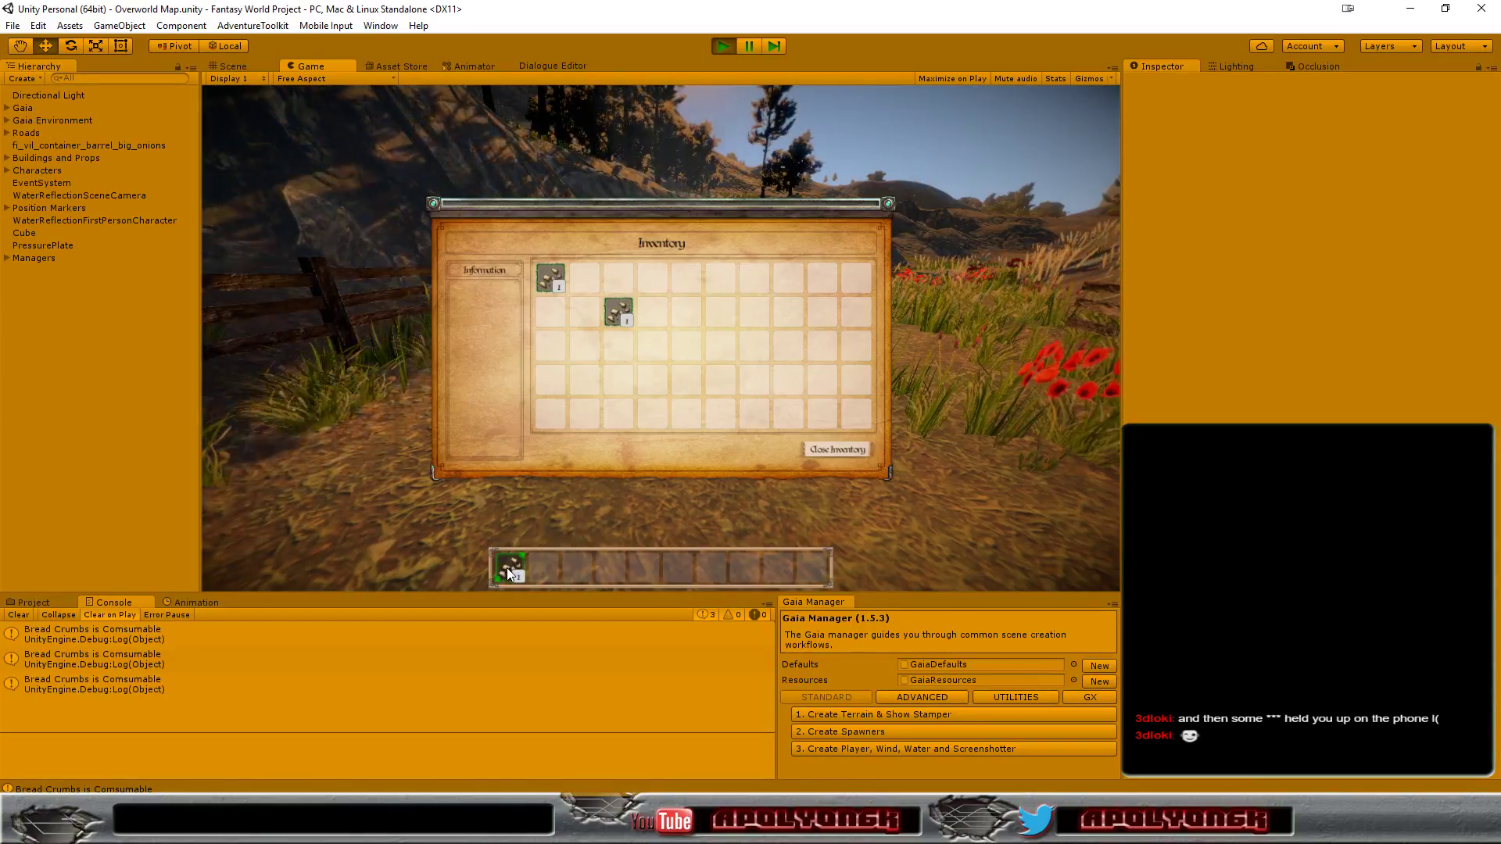
pyautogui.moveTo(508, 569); pyautogui.dragTo(562, 381)
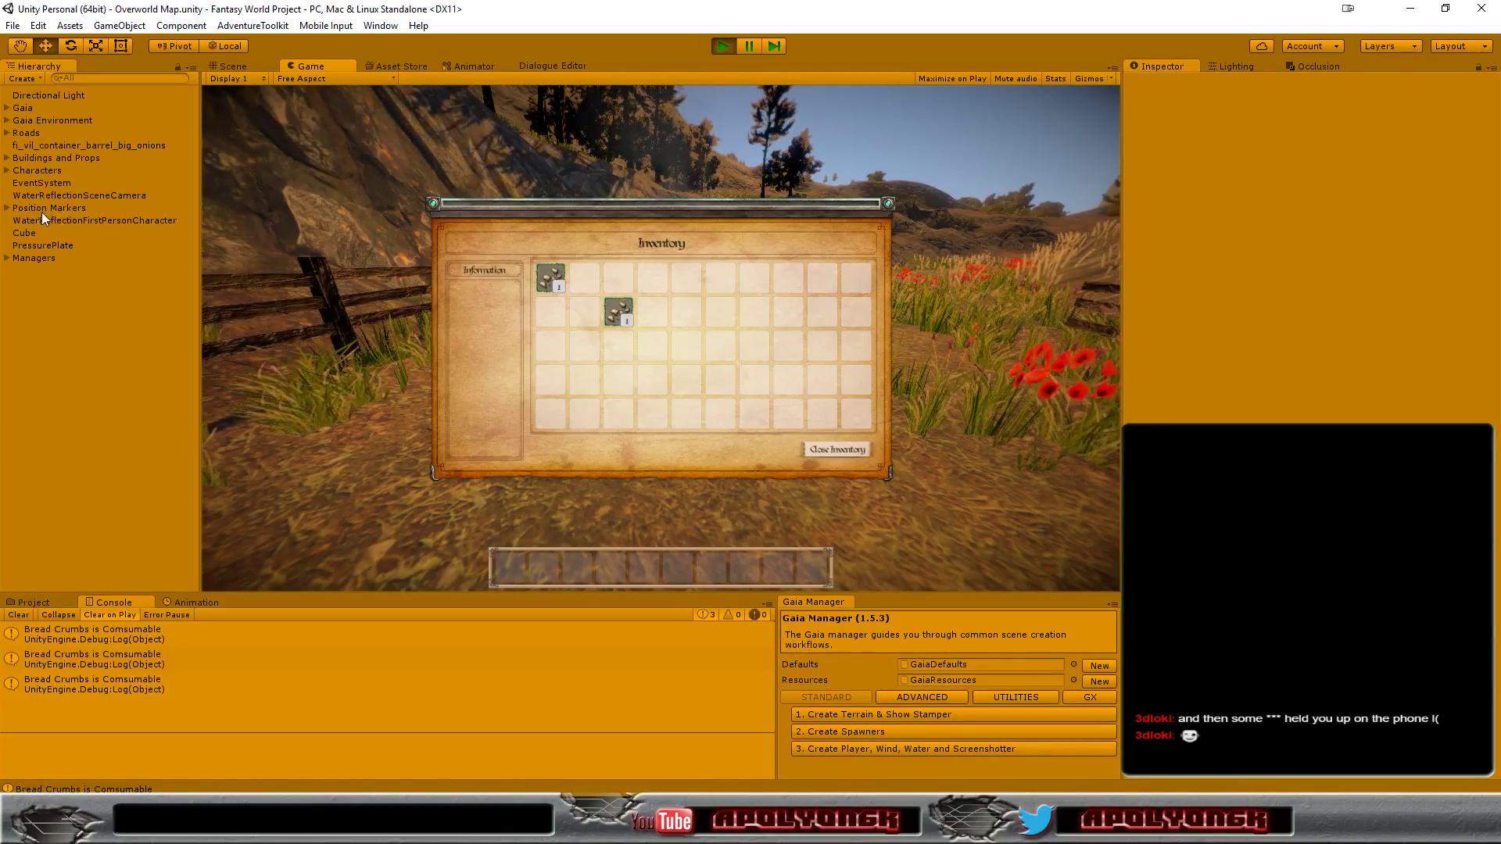
# Step: Select Managers > UIManager in the Hierarchy and scroll to its Inventory Items list
pyautogui.click(36, 256)
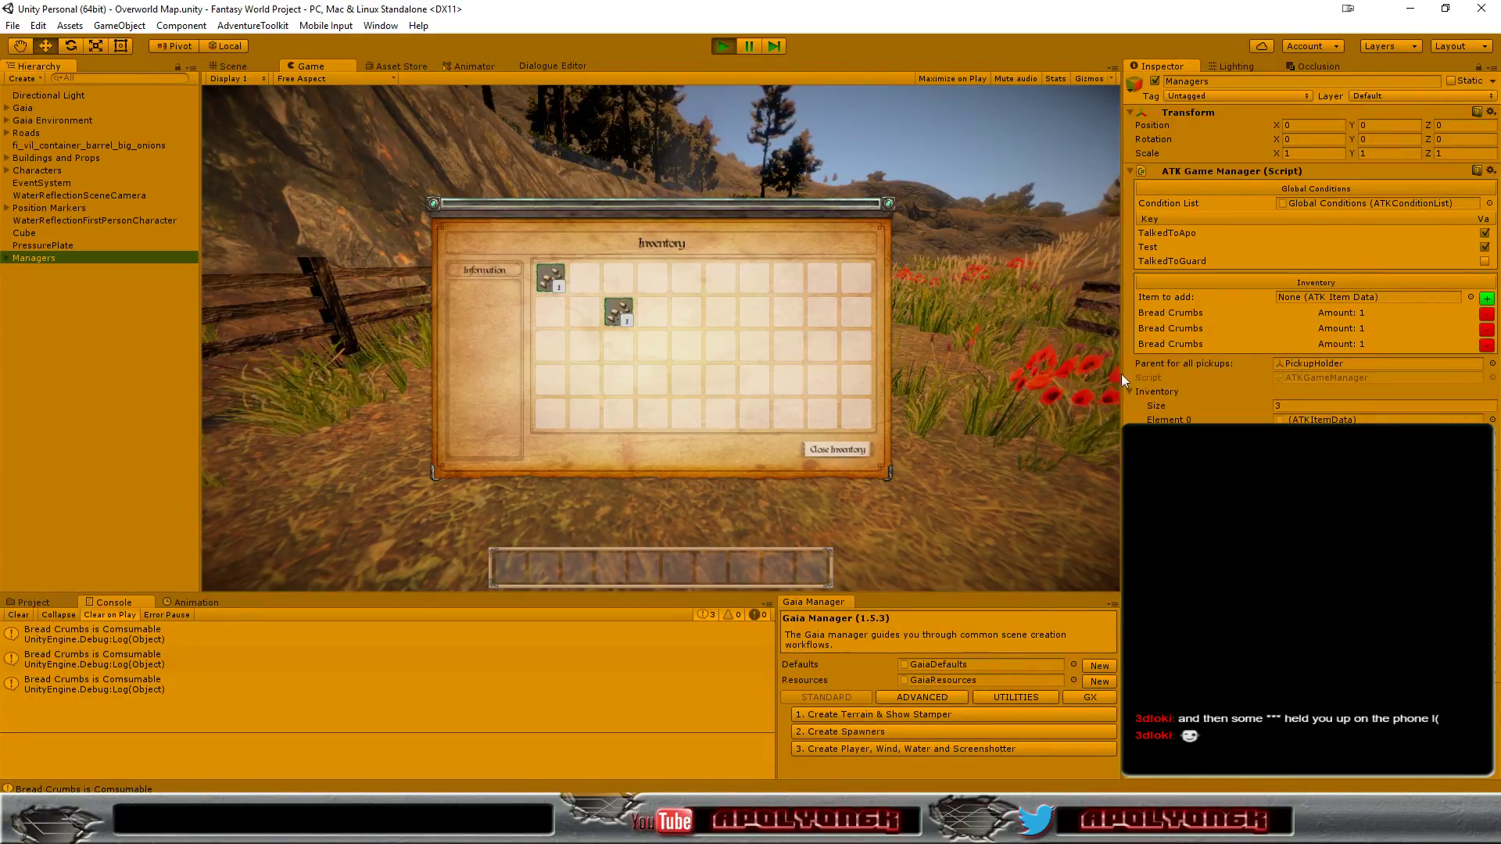
pyautogui.click(6, 258)
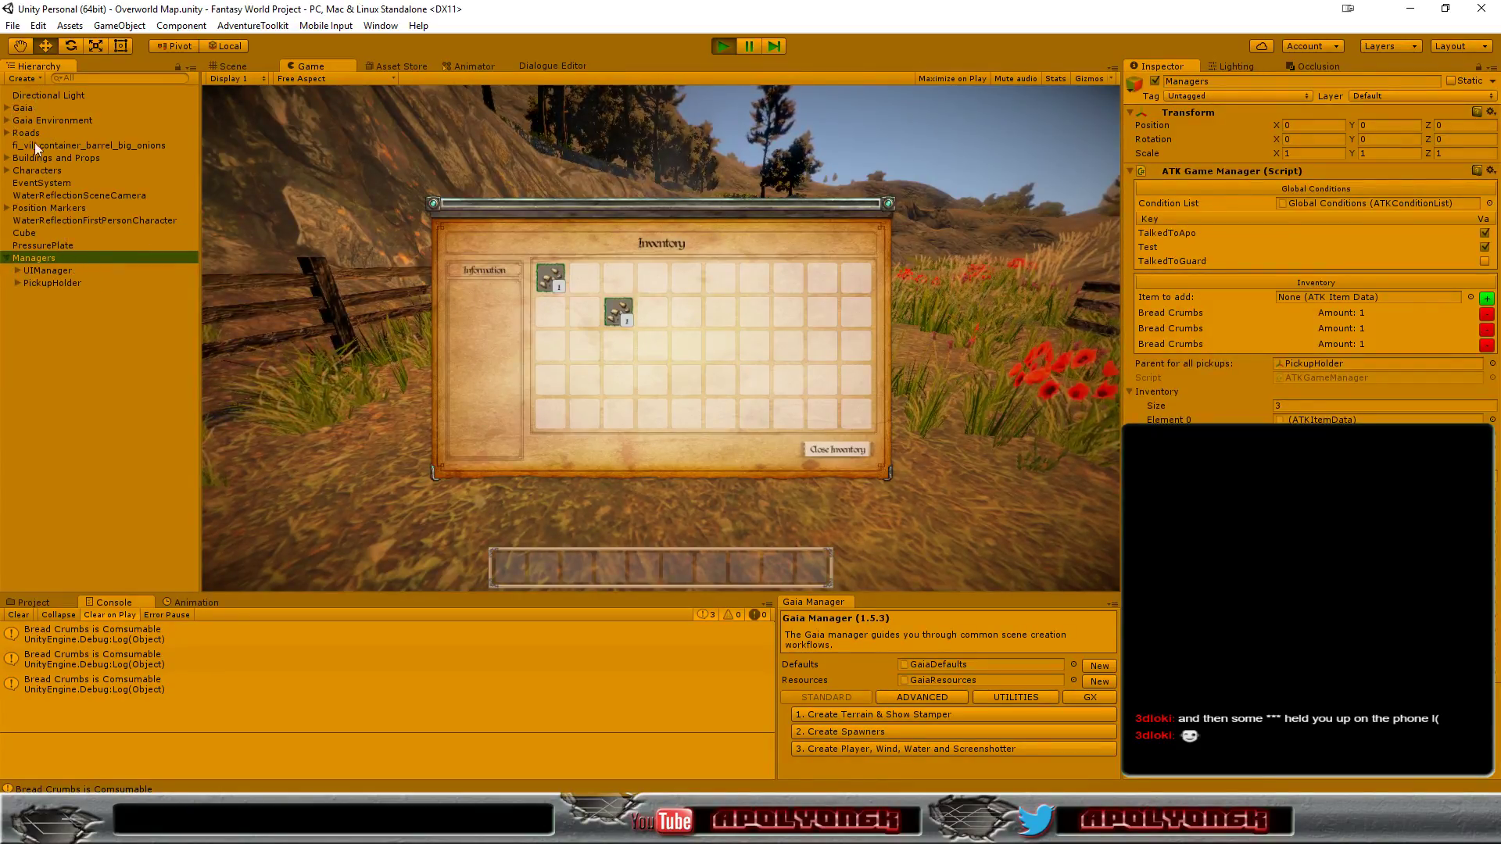
pyautogui.click(45, 269)
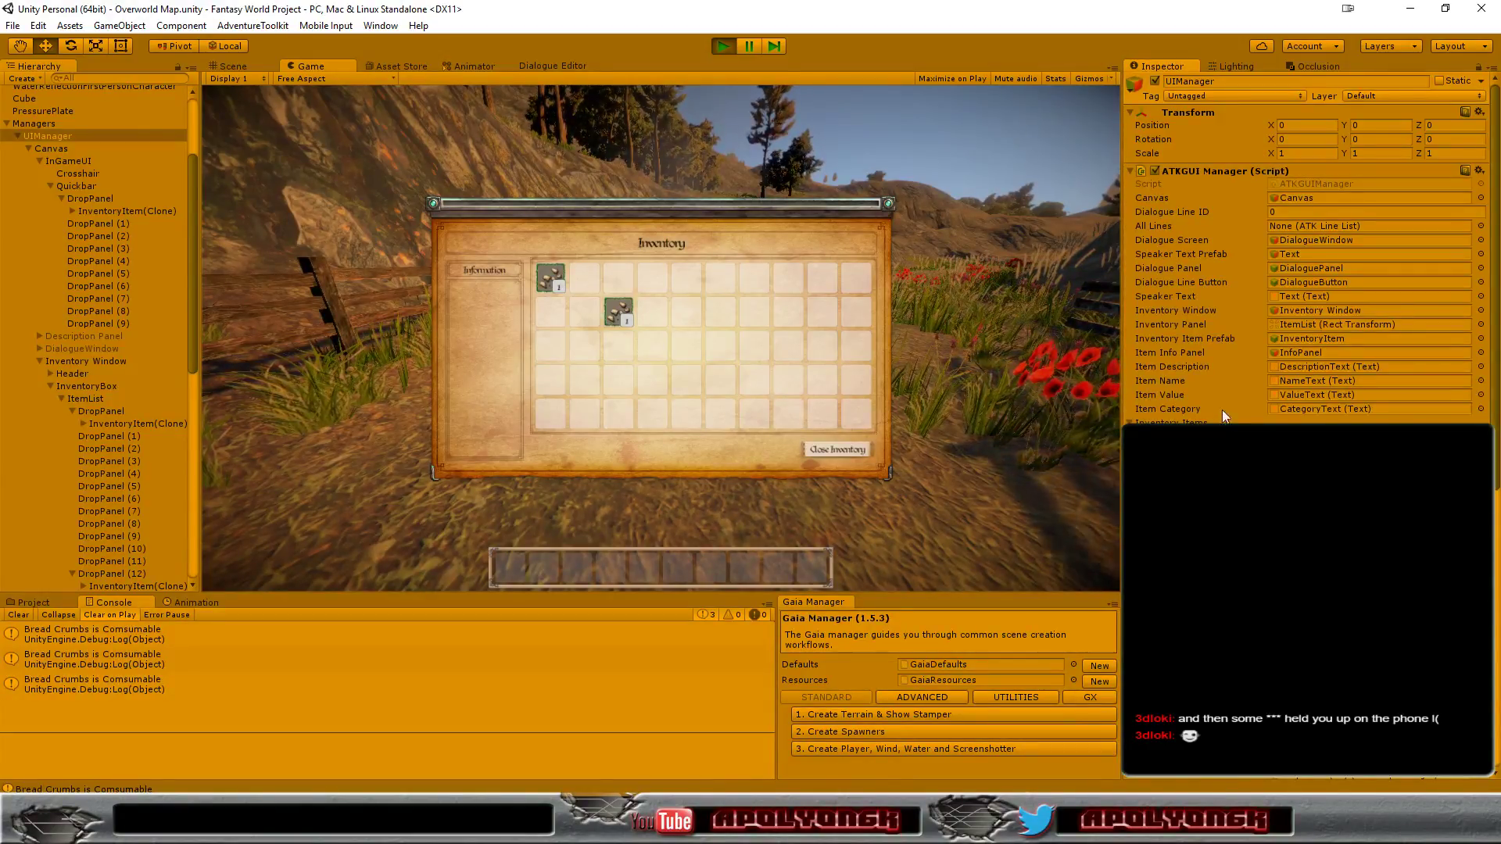
pyautogui.scroll(-2, 1235, 382)
pyautogui.scroll(-2, 1235, 382)
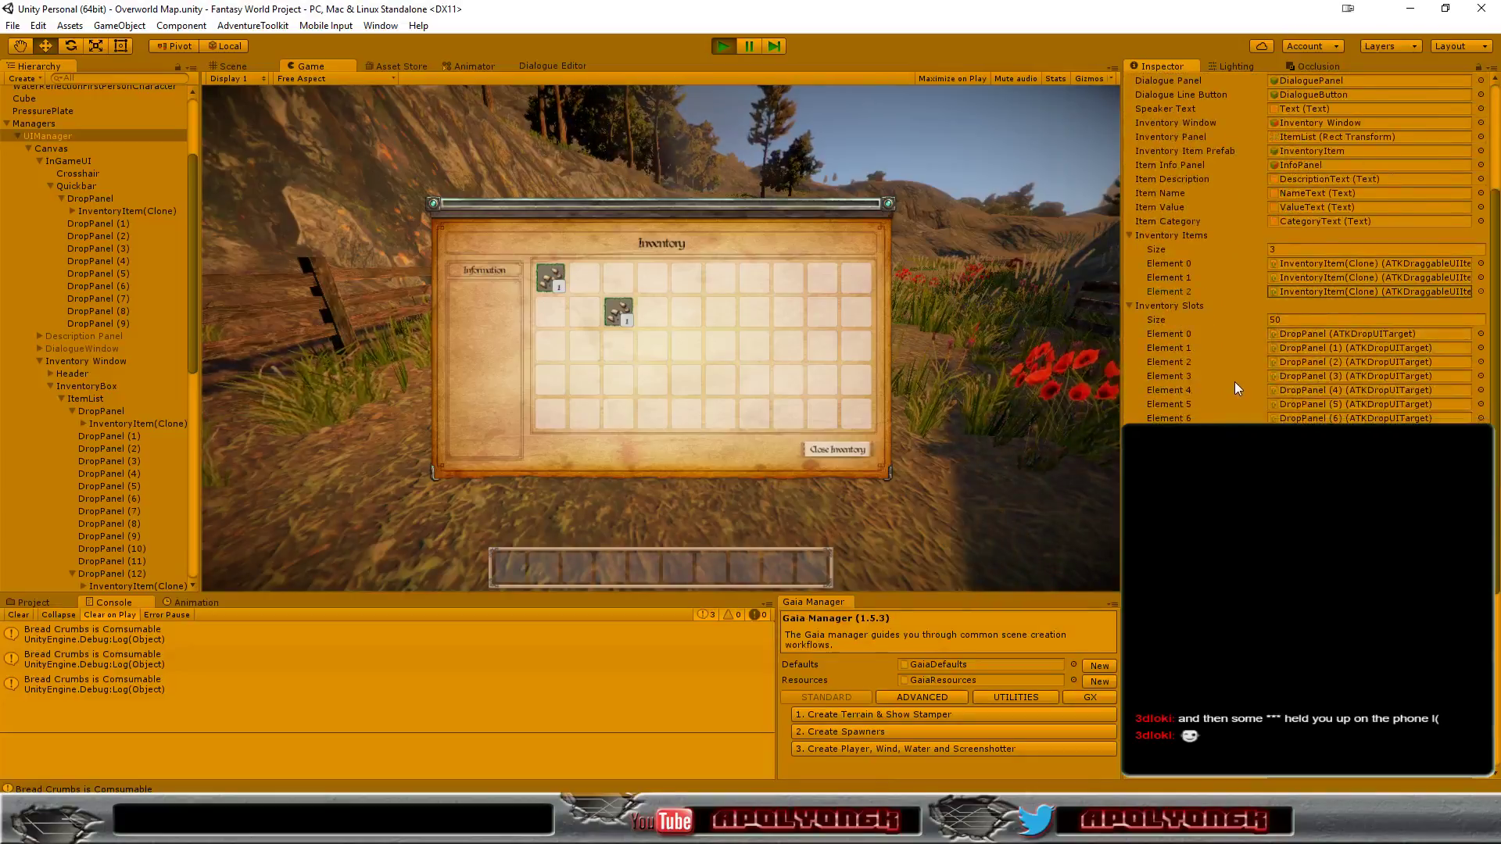
pyautogui.scroll(-2, 1235, 381)
# Step: Locate the objects behind Elements 1 and 2, select the quickbar InventoryItem(Clone), and pause the game
pyautogui.click(1313, 230)
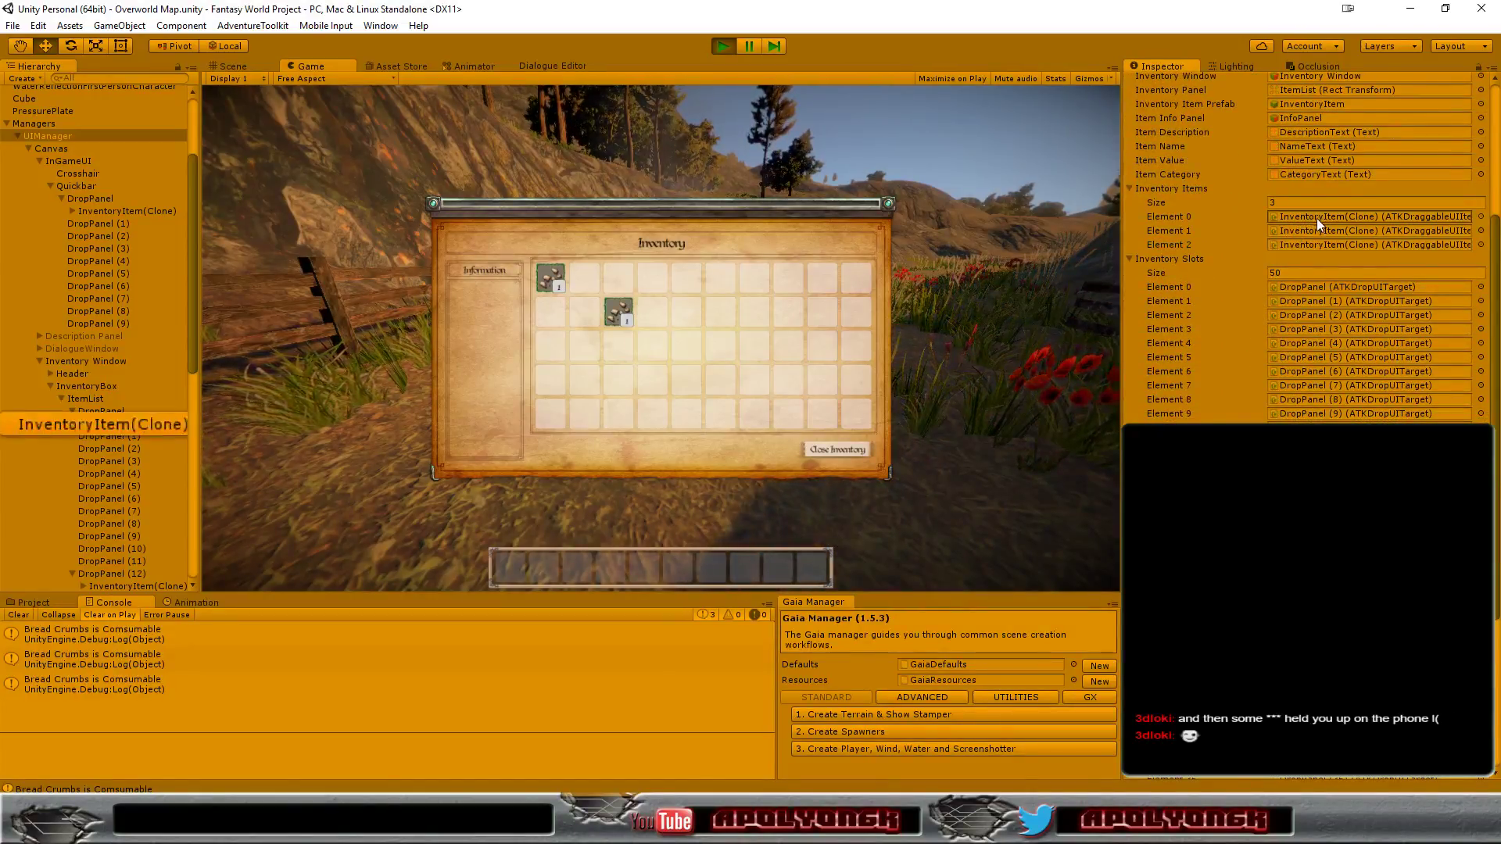
pyautogui.click(1306, 244)
pyautogui.click(1306, 230)
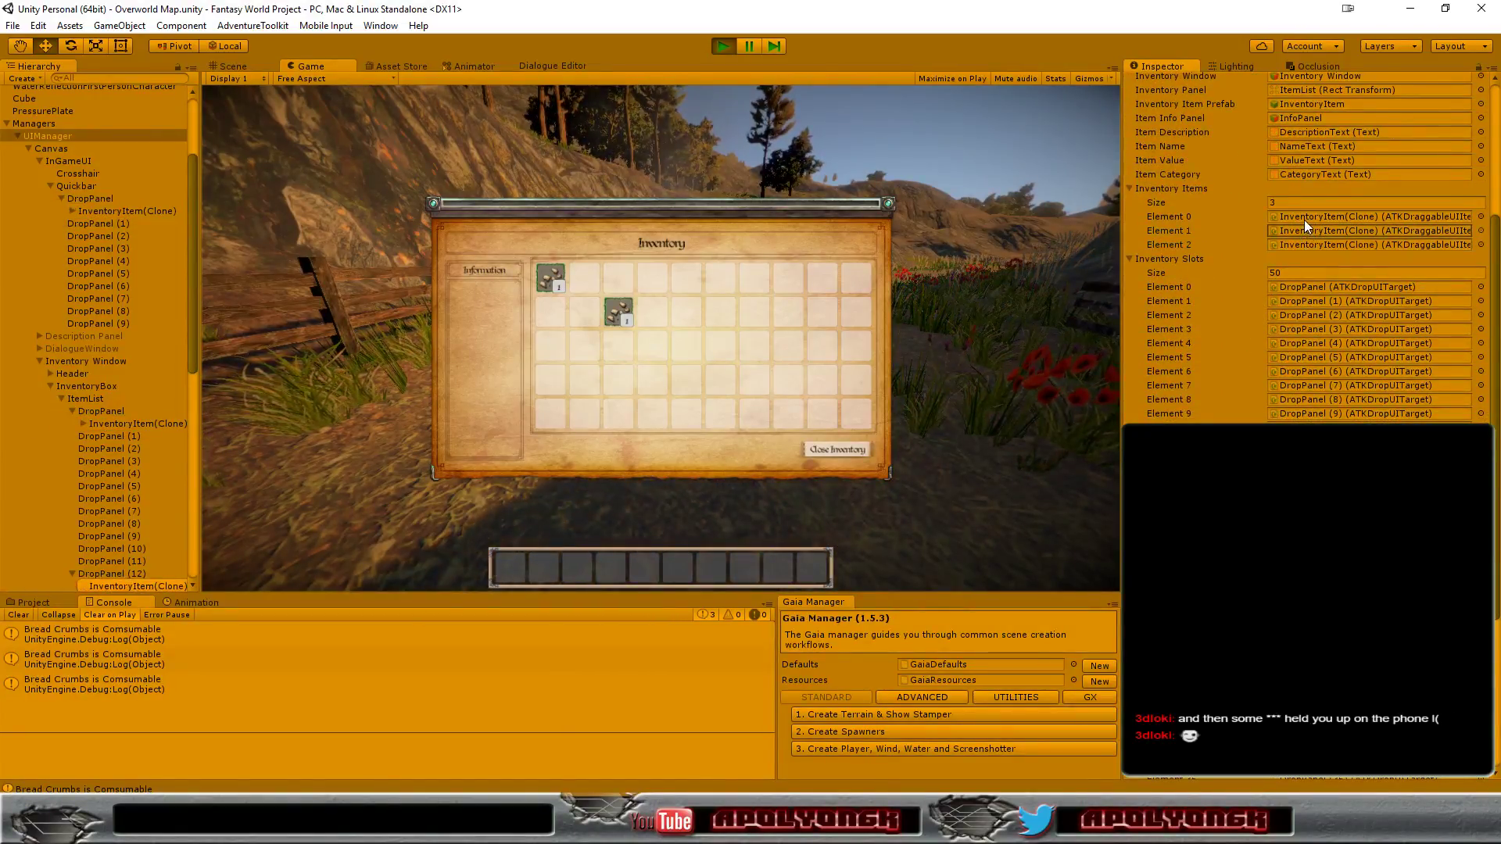
pyautogui.click(1307, 243)
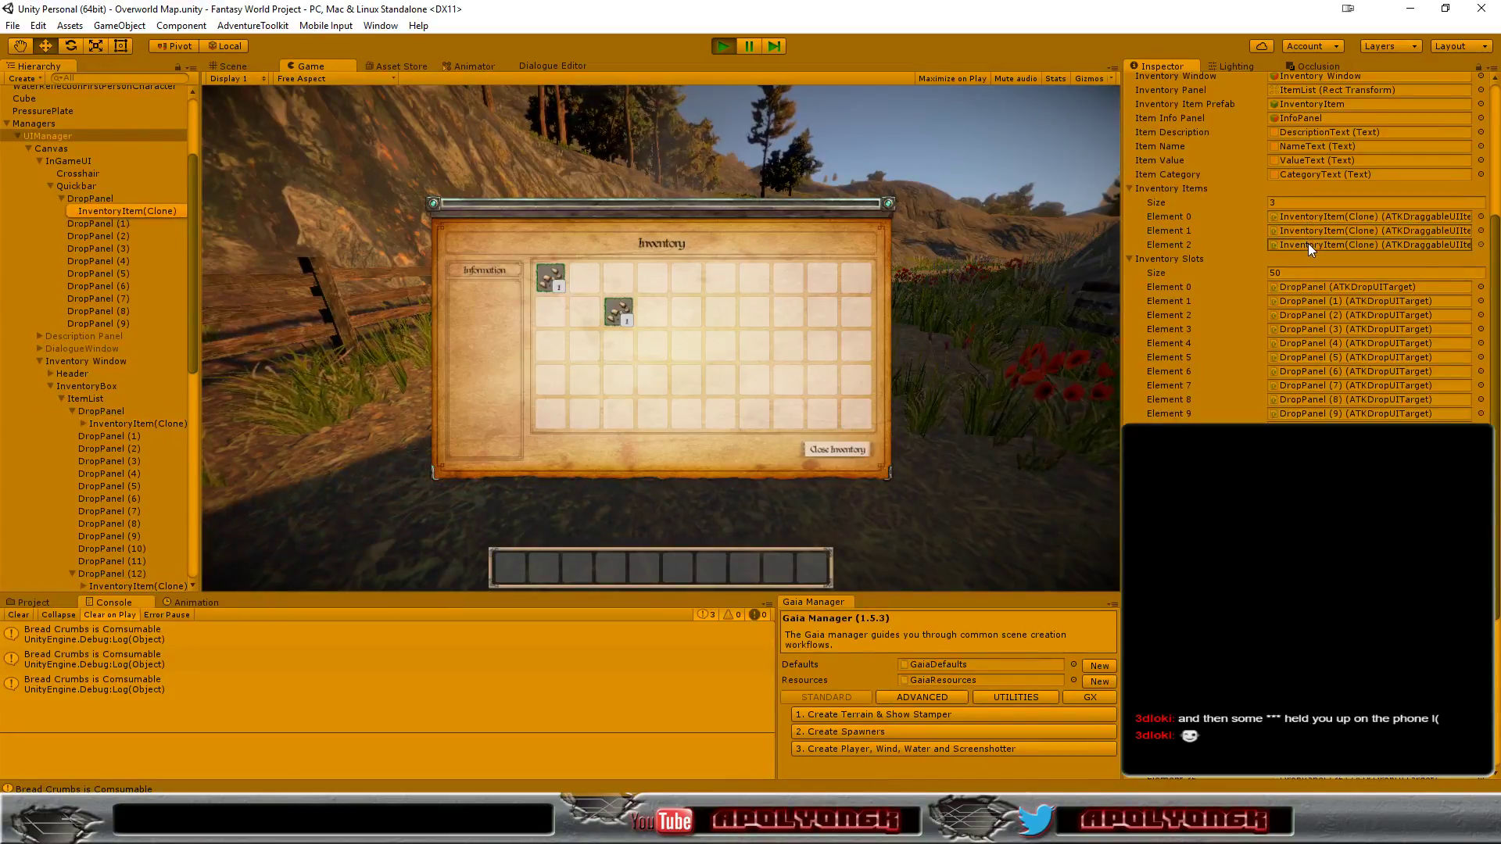
pyautogui.click(96, 211)
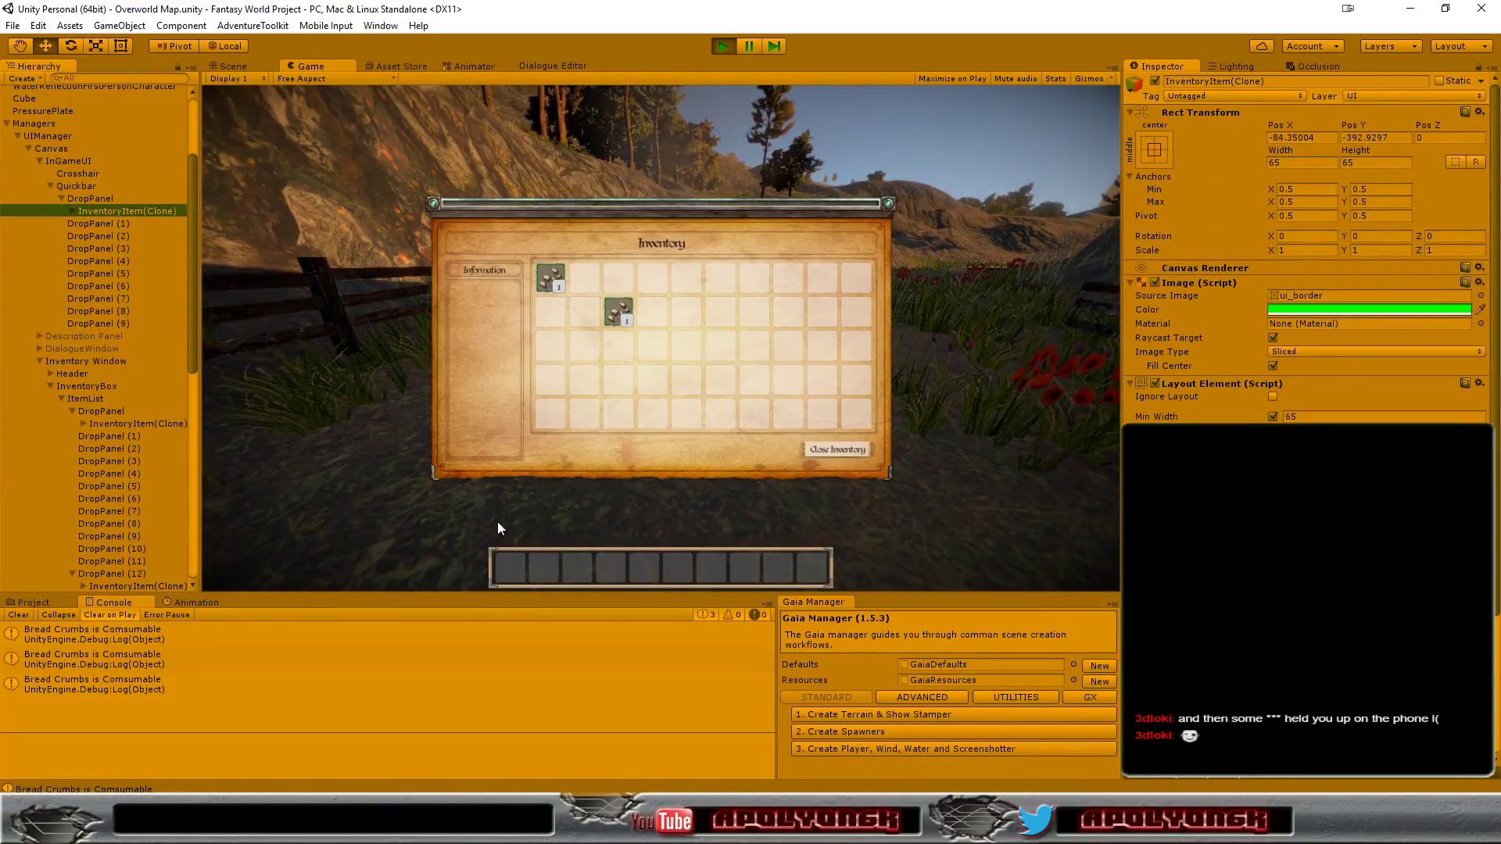
pyautogui.click(747, 45)
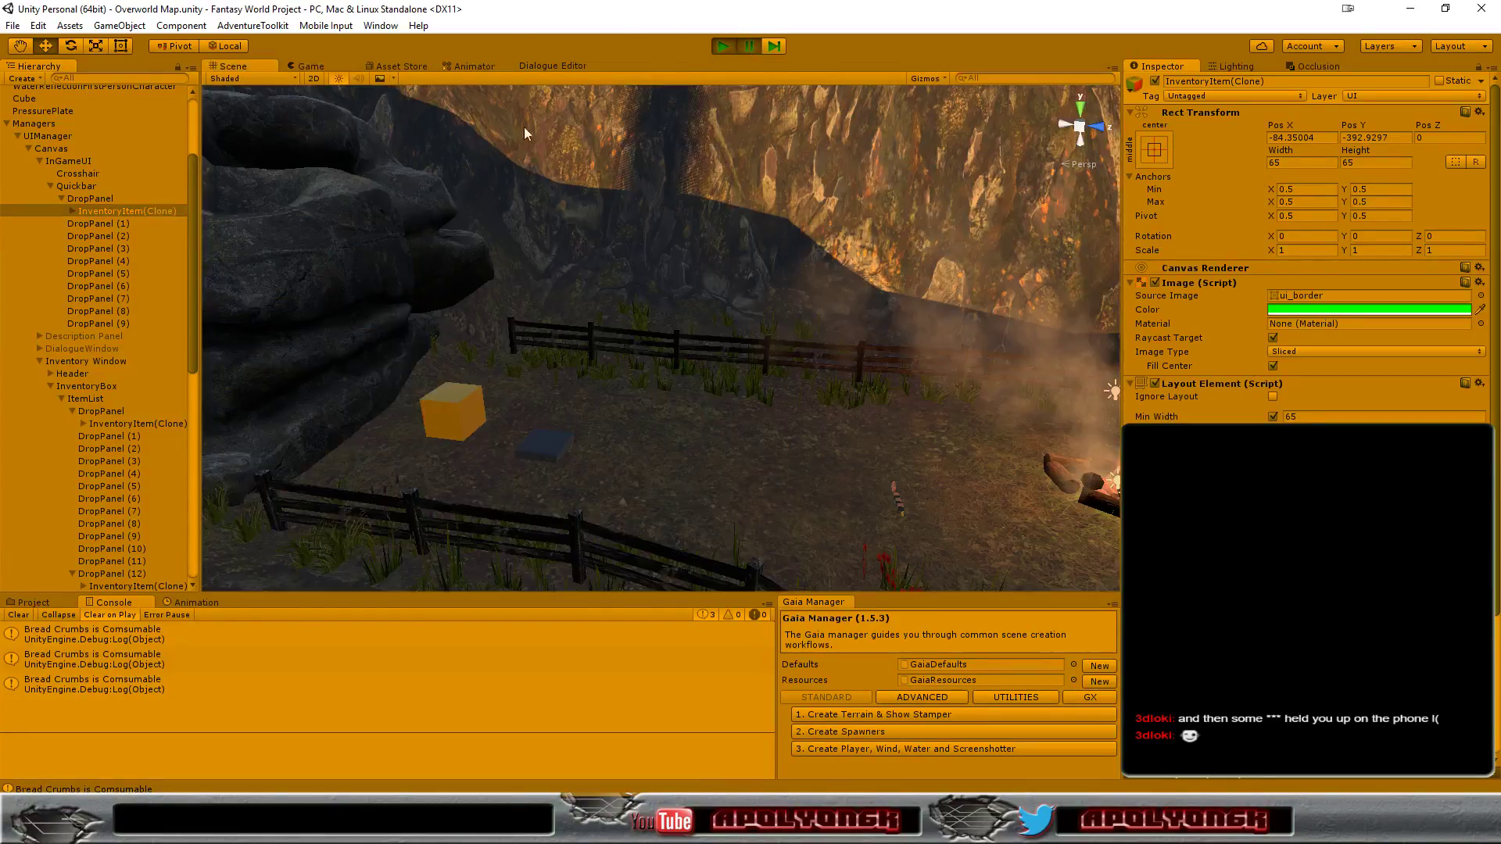
# Step: Switch the Scene view to 2D, frame the quickbar InventoryItem(Clone), and select its DropPanel
pyautogui.click(312, 82)
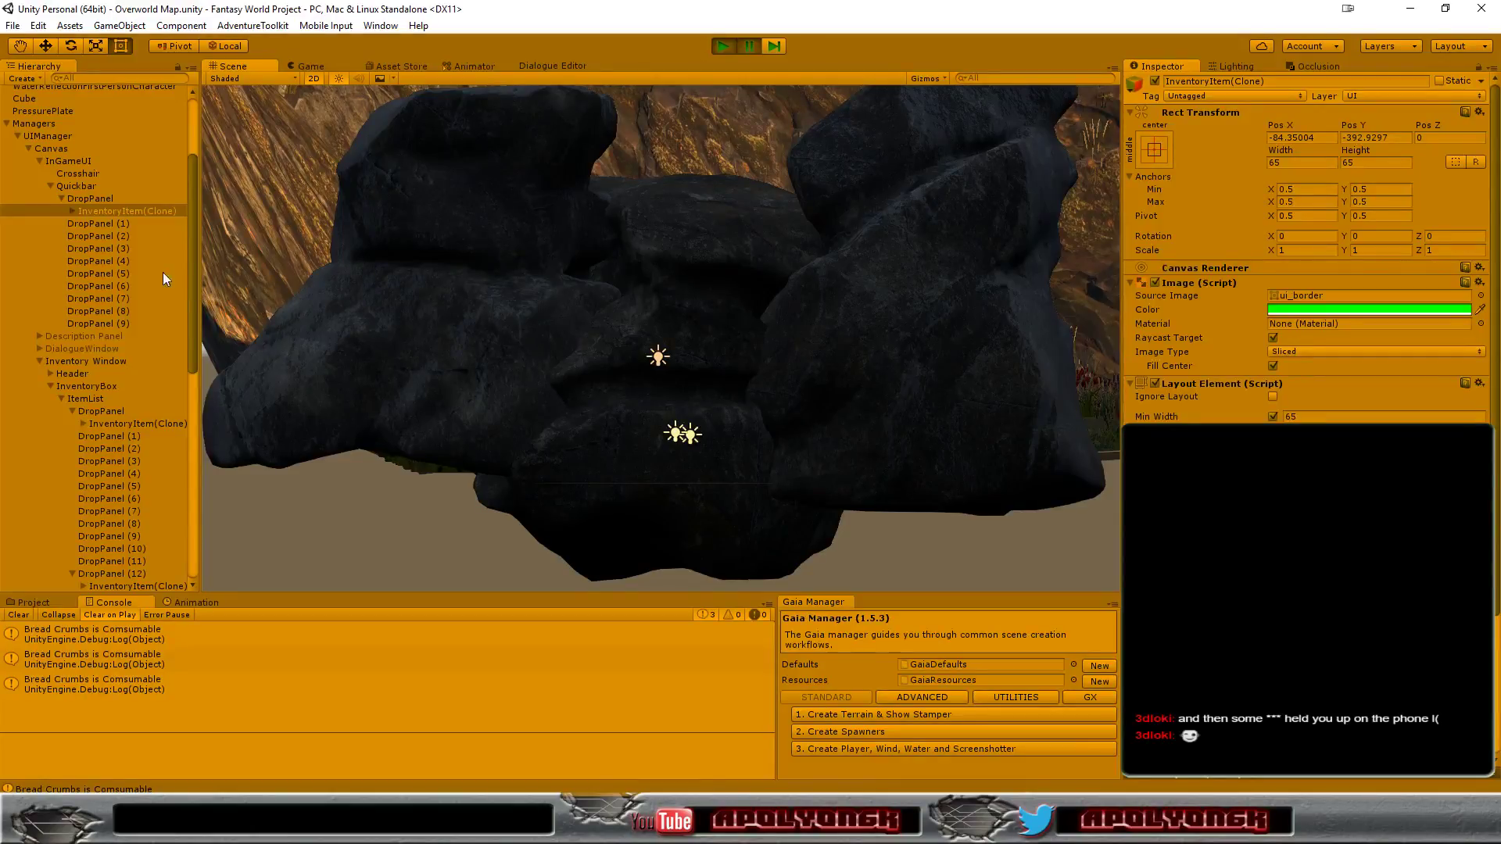
pyautogui.doubleClick(106, 211)
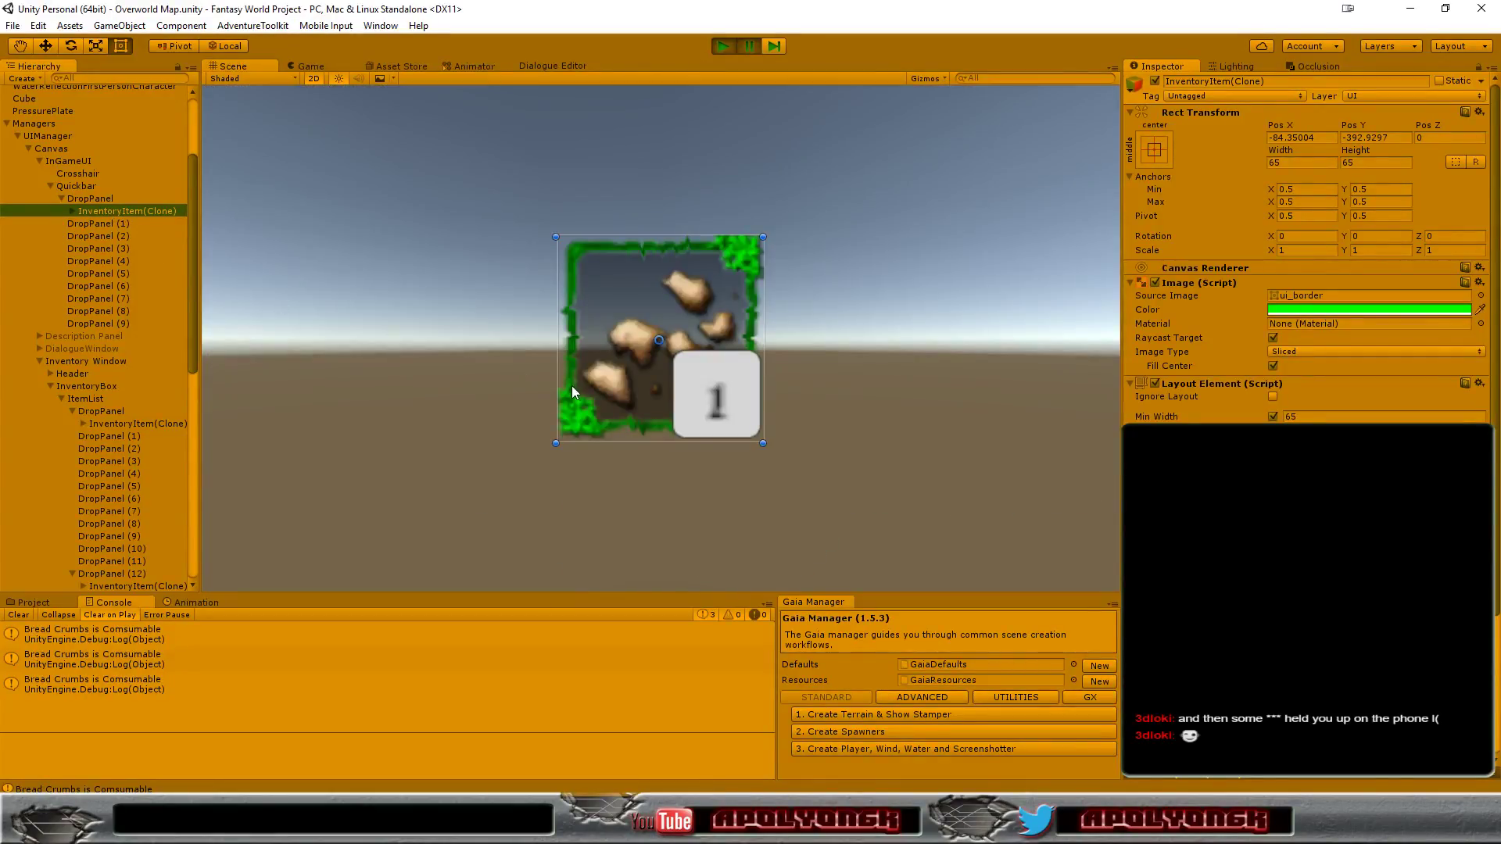
pyautogui.click(85, 199)
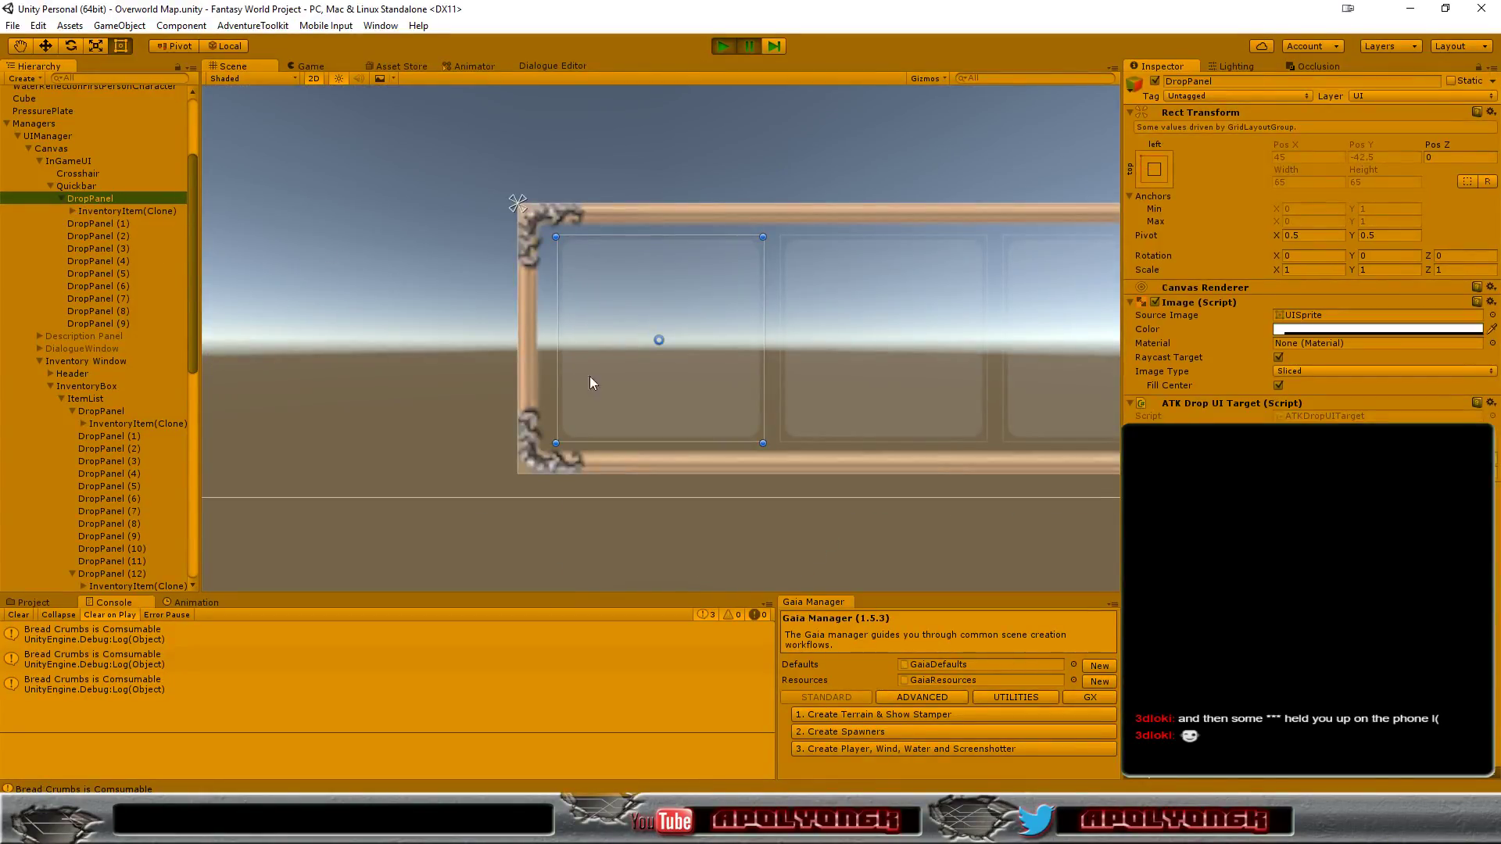
# Step: Zoom out, reselect the quickbar InventoryItem(Clone), and stop play mode
pyautogui.scroll(-2, 603, 361)
pyautogui.scroll(-2, 613, 336)
pyautogui.scroll(-2, 613, 337)
pyautogui.scroll(-2, 606, 368)
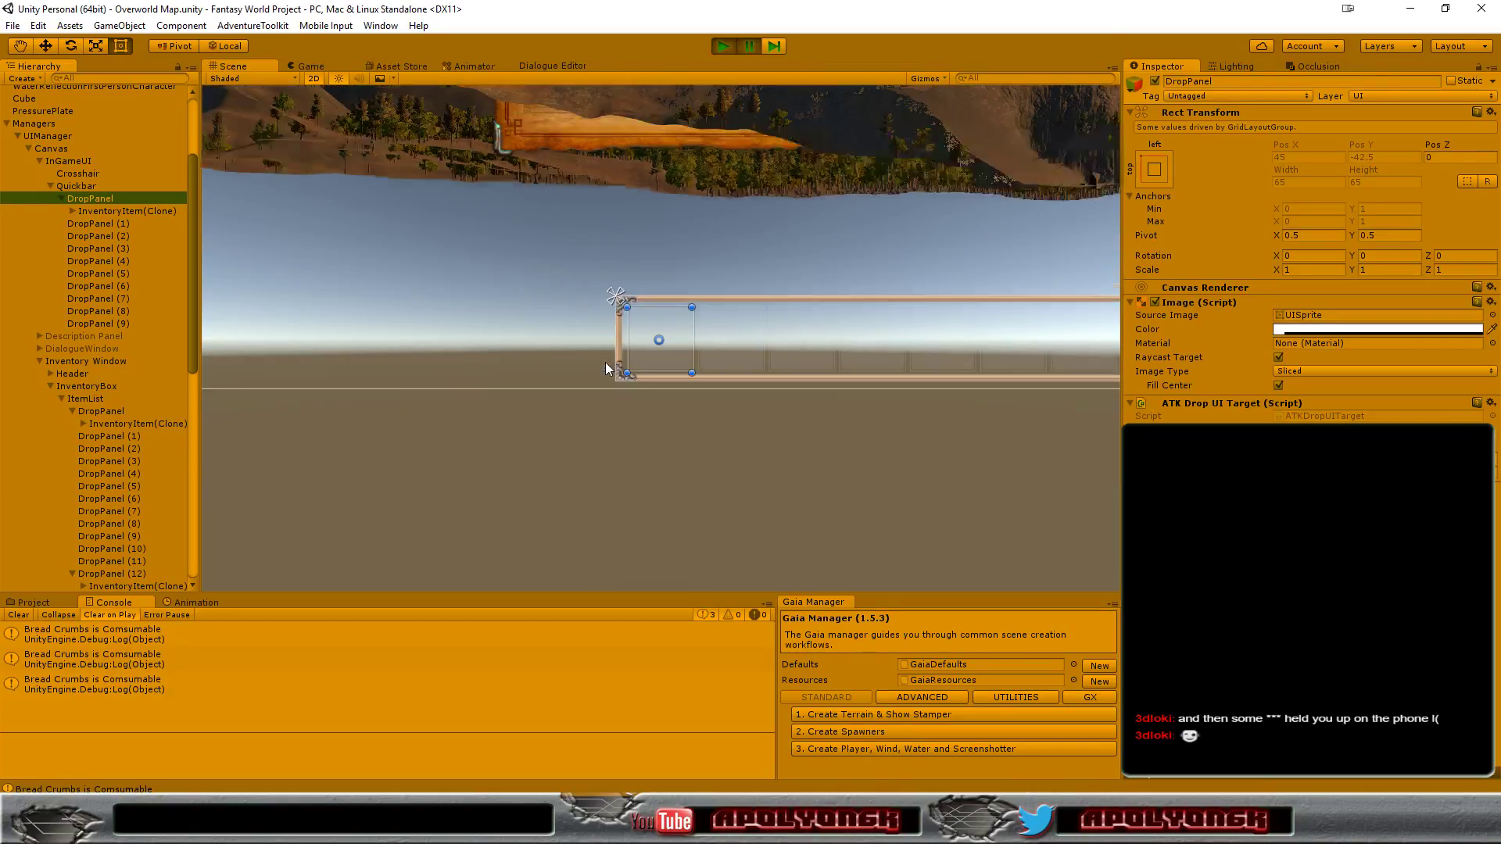
pyautogui.scroll(-2, 606, 363)
pyautogui.scroll(-2, 618, 362)
pyautogui.scroll(-2, 619, 363)
pyautogui.scroll(-2, 620, 362)
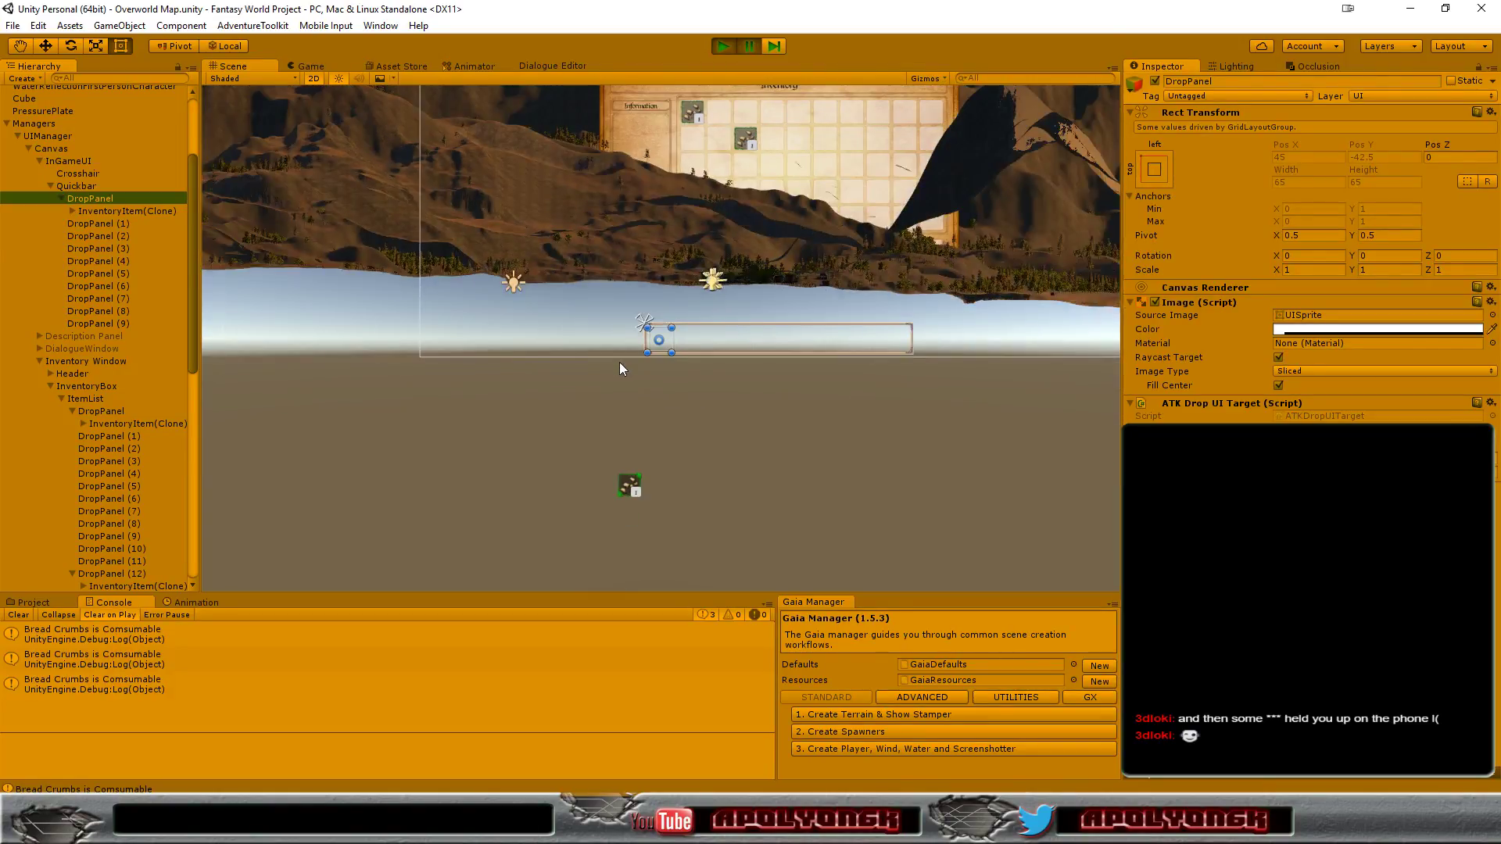
pyautogui.scroll(-2, 619, 363)
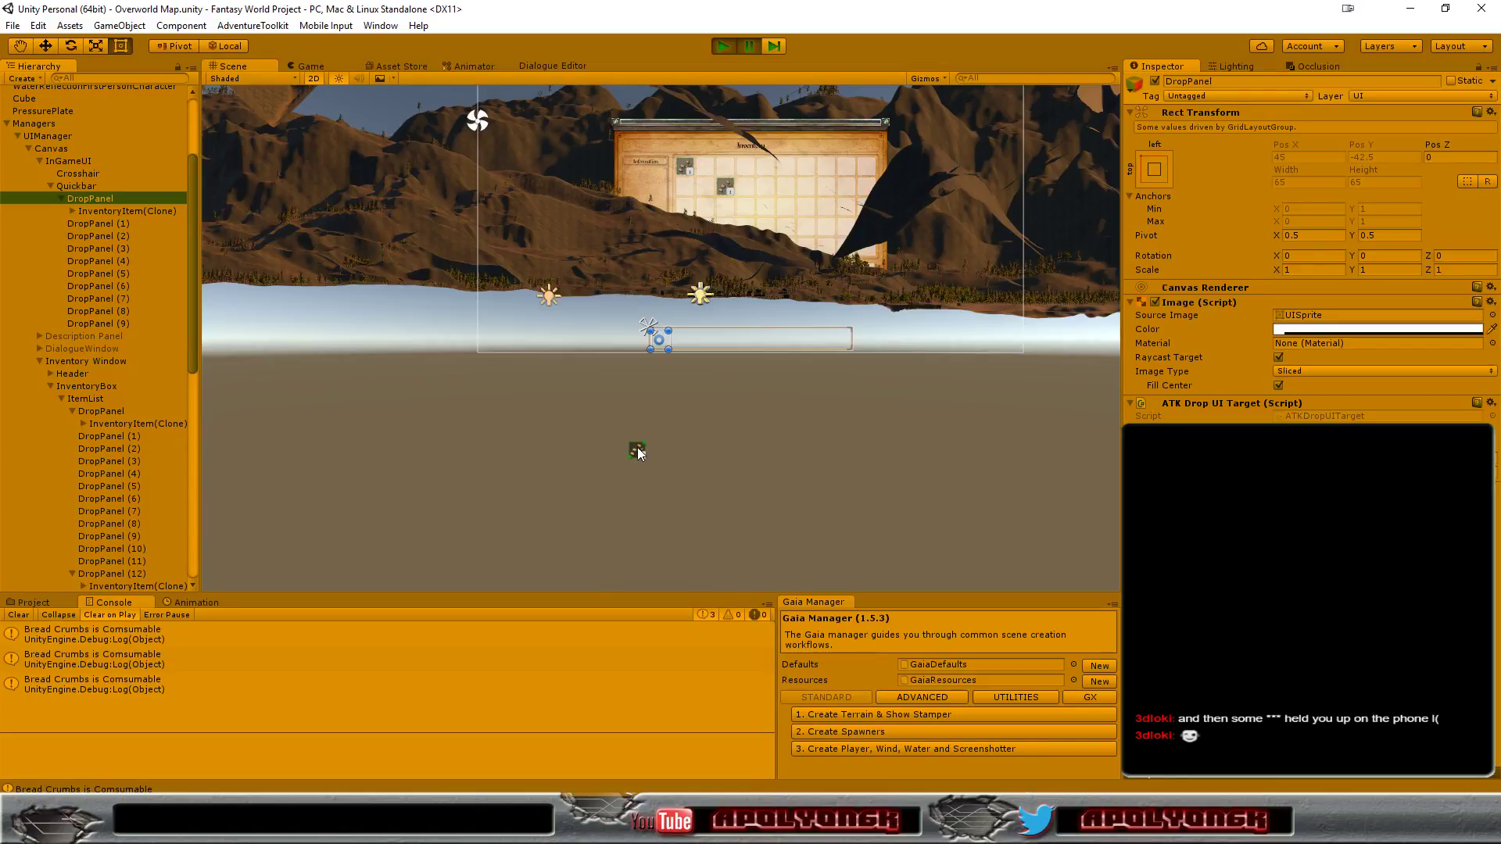
pyautogui.click(121, 211)
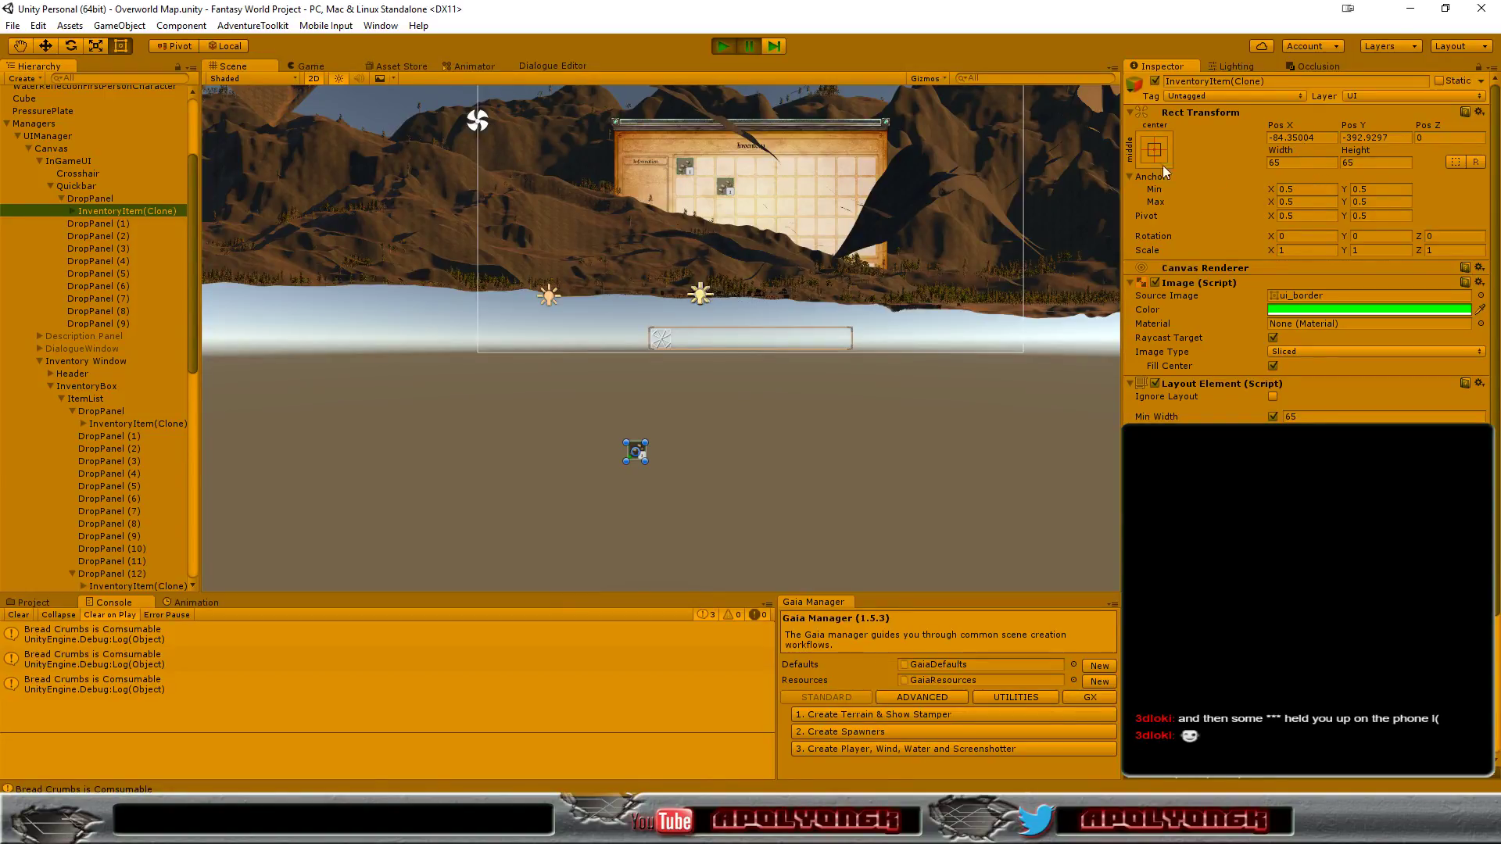
pyautogui.click(724, 45)
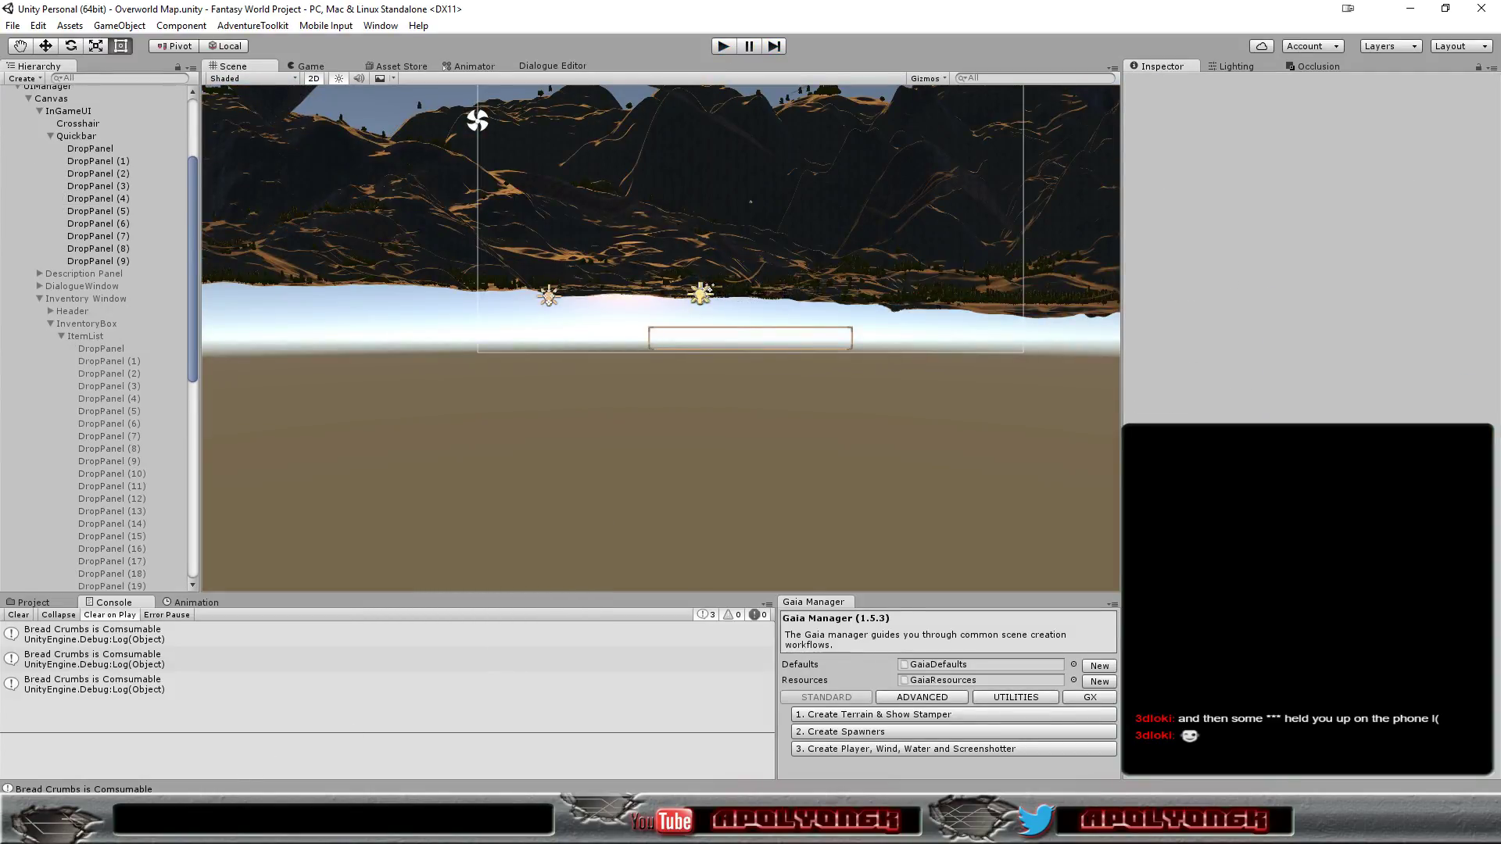
# Step: Bring up Visual Studio and review the ATKDraggableUIItem.cs code
pyautogui.click(189, 821)
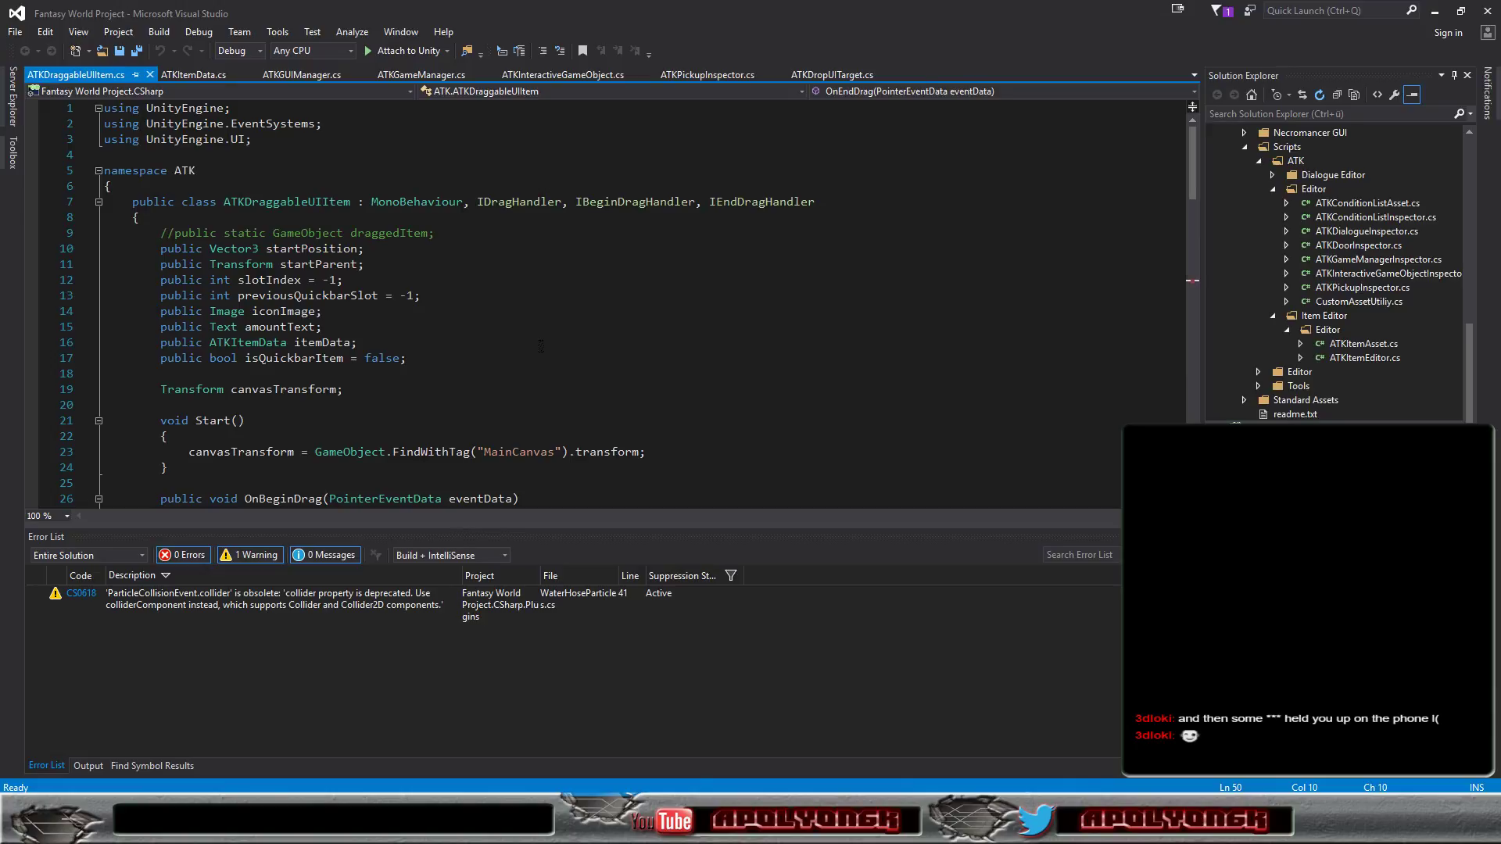
pyautogui.click(503, 265)
pyautogui.scroll(-4, 500, 266)
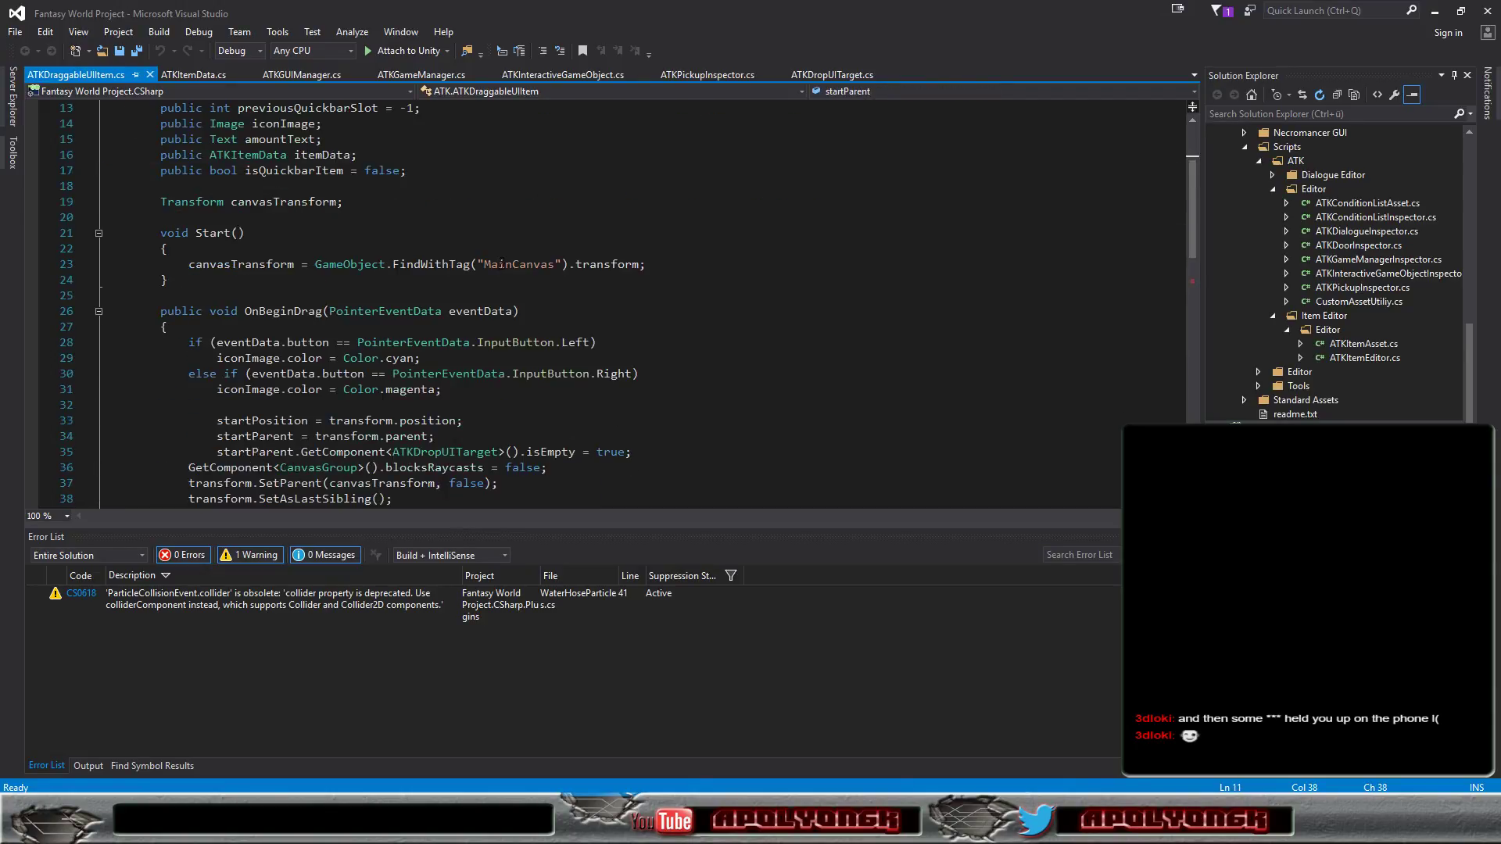
pyautogui.scroll(-4, 499, 268)
pyautogui.scroll(-5, 496, 269)
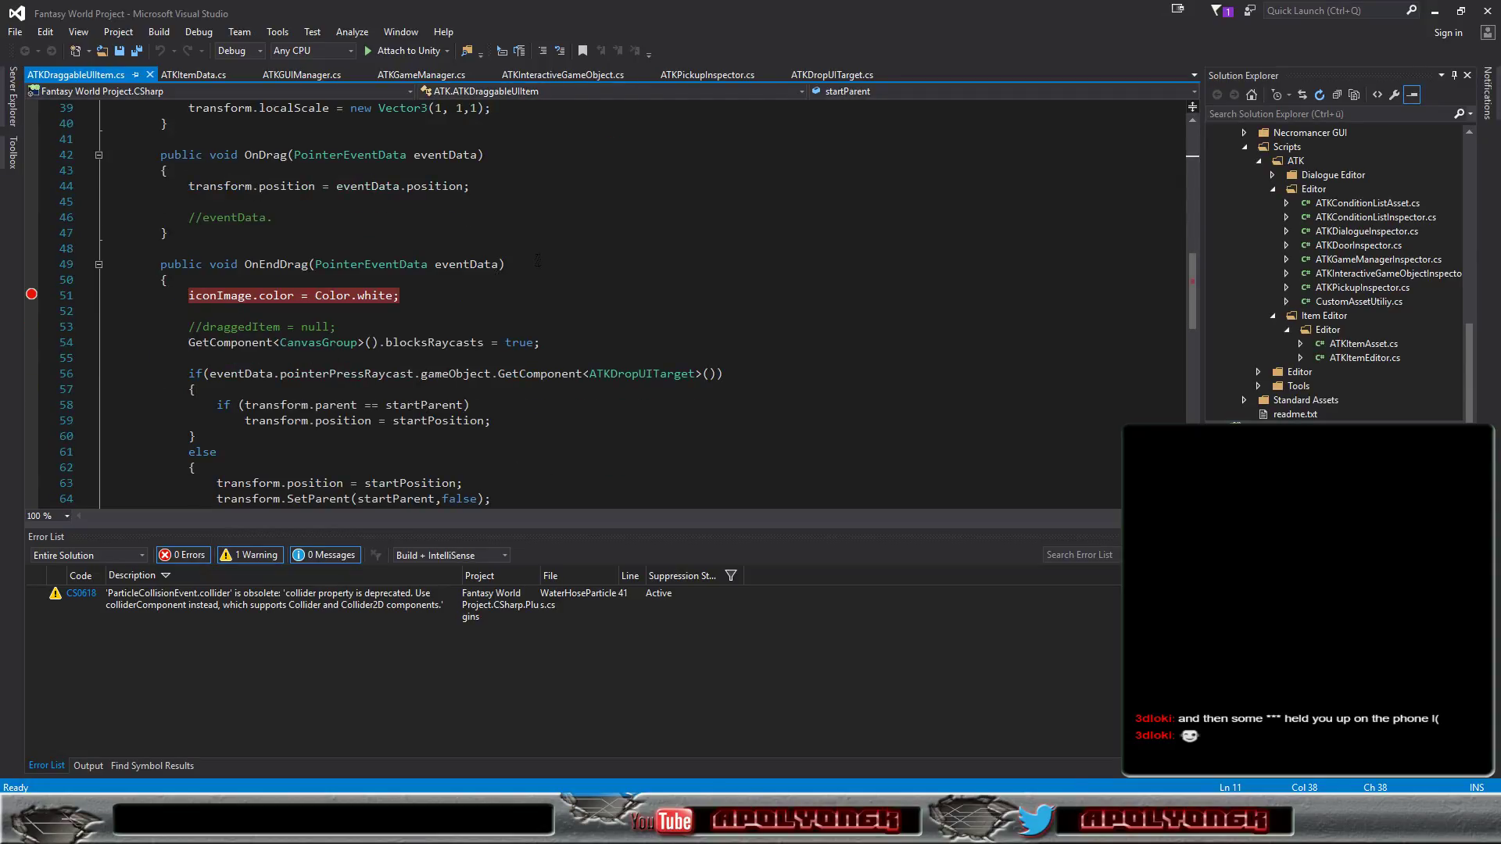
pyautogui.scroll(-5, 537, 261)
pyautogui.scroll(3, 536, 261)
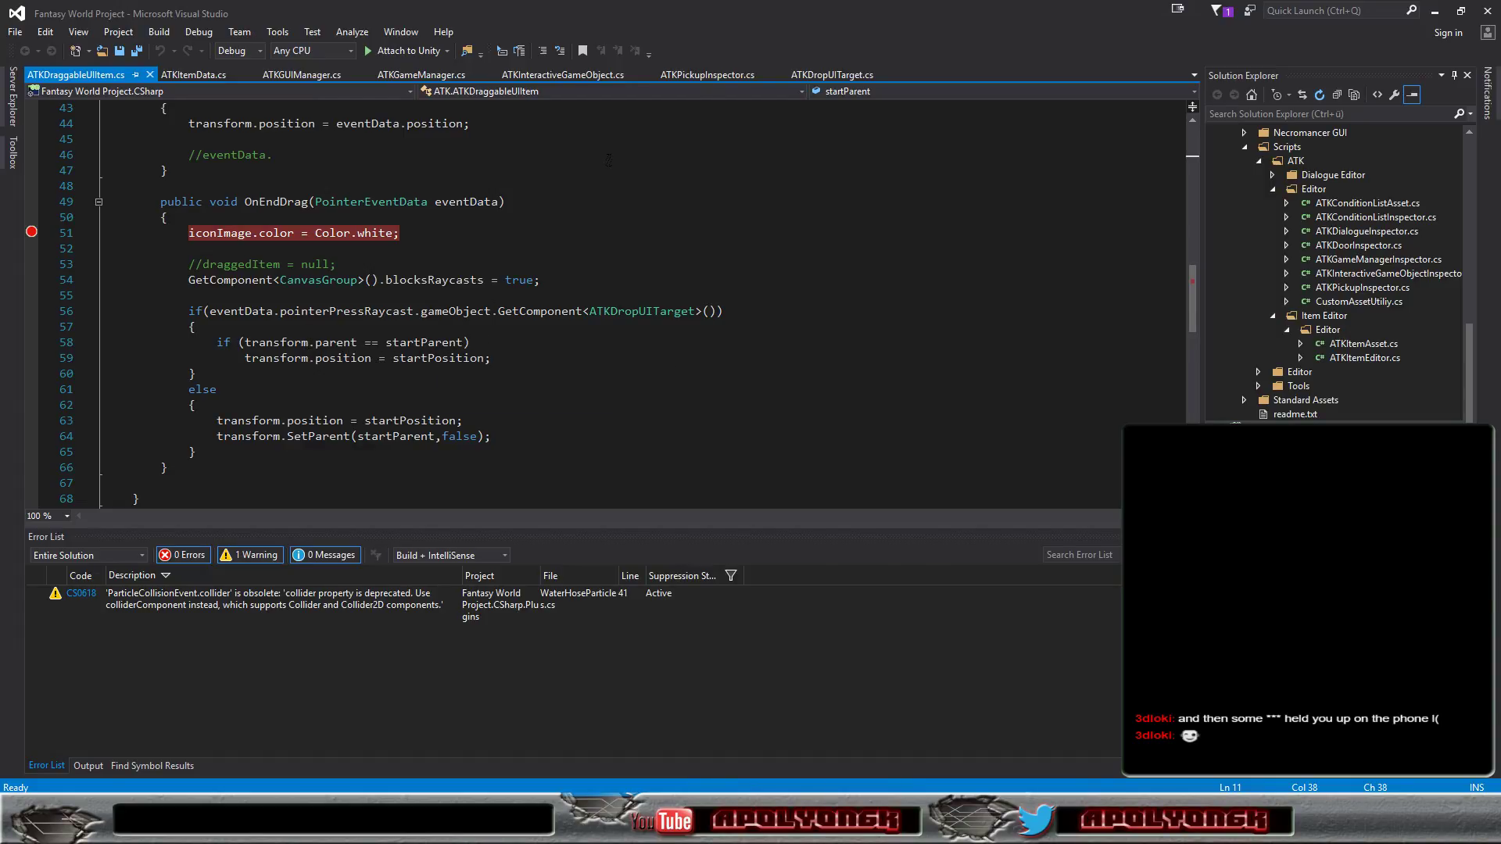
# Step: Review ATKGUIManager.cs, attach the debugger to Unity, and return to the Unity editor
pyautogui.click(281, 75)
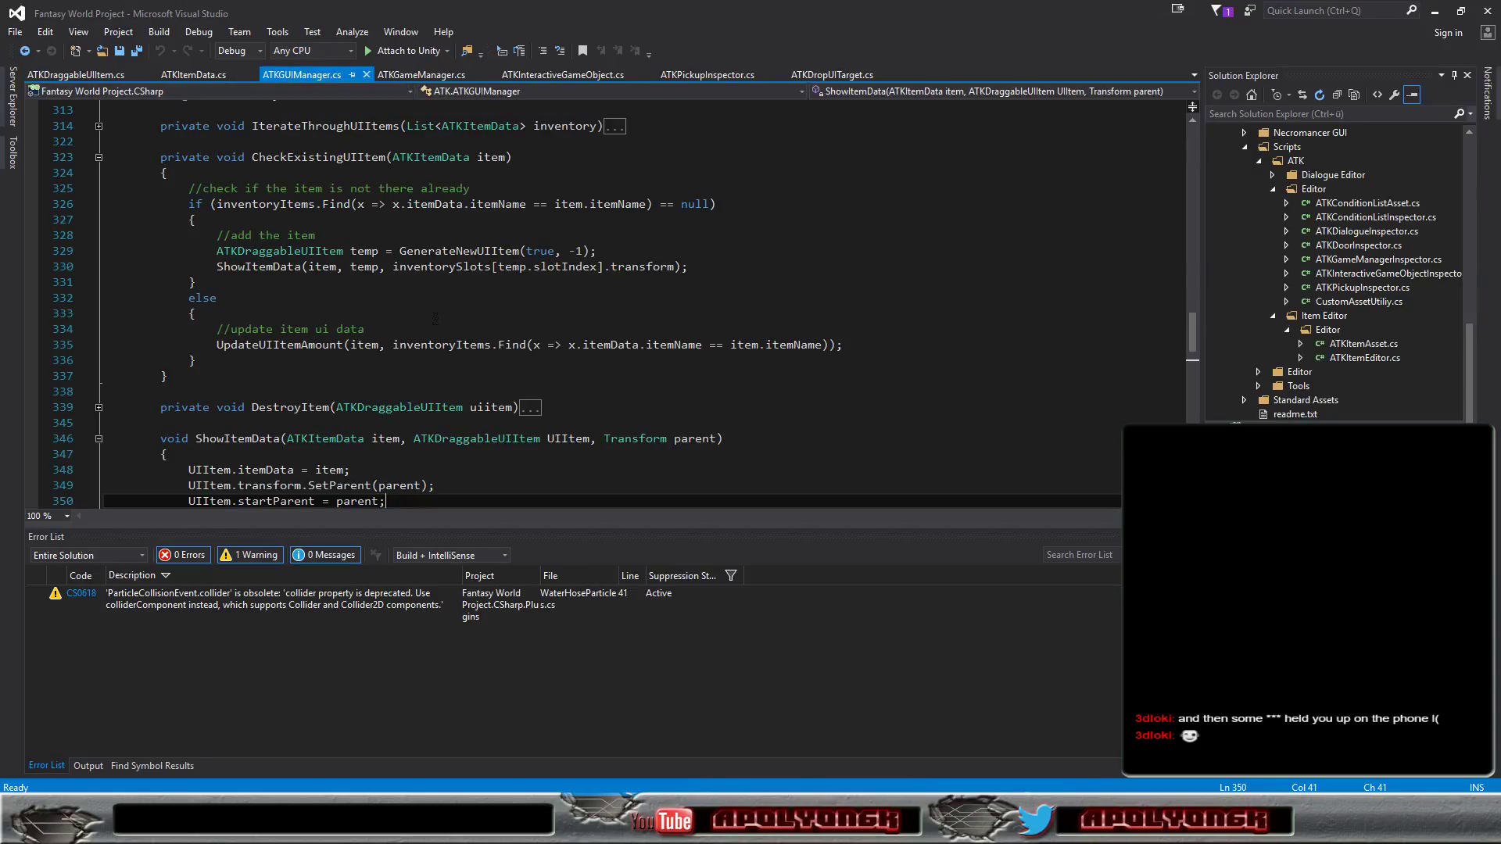
pyautogui.scroll(-3, 418, 310)
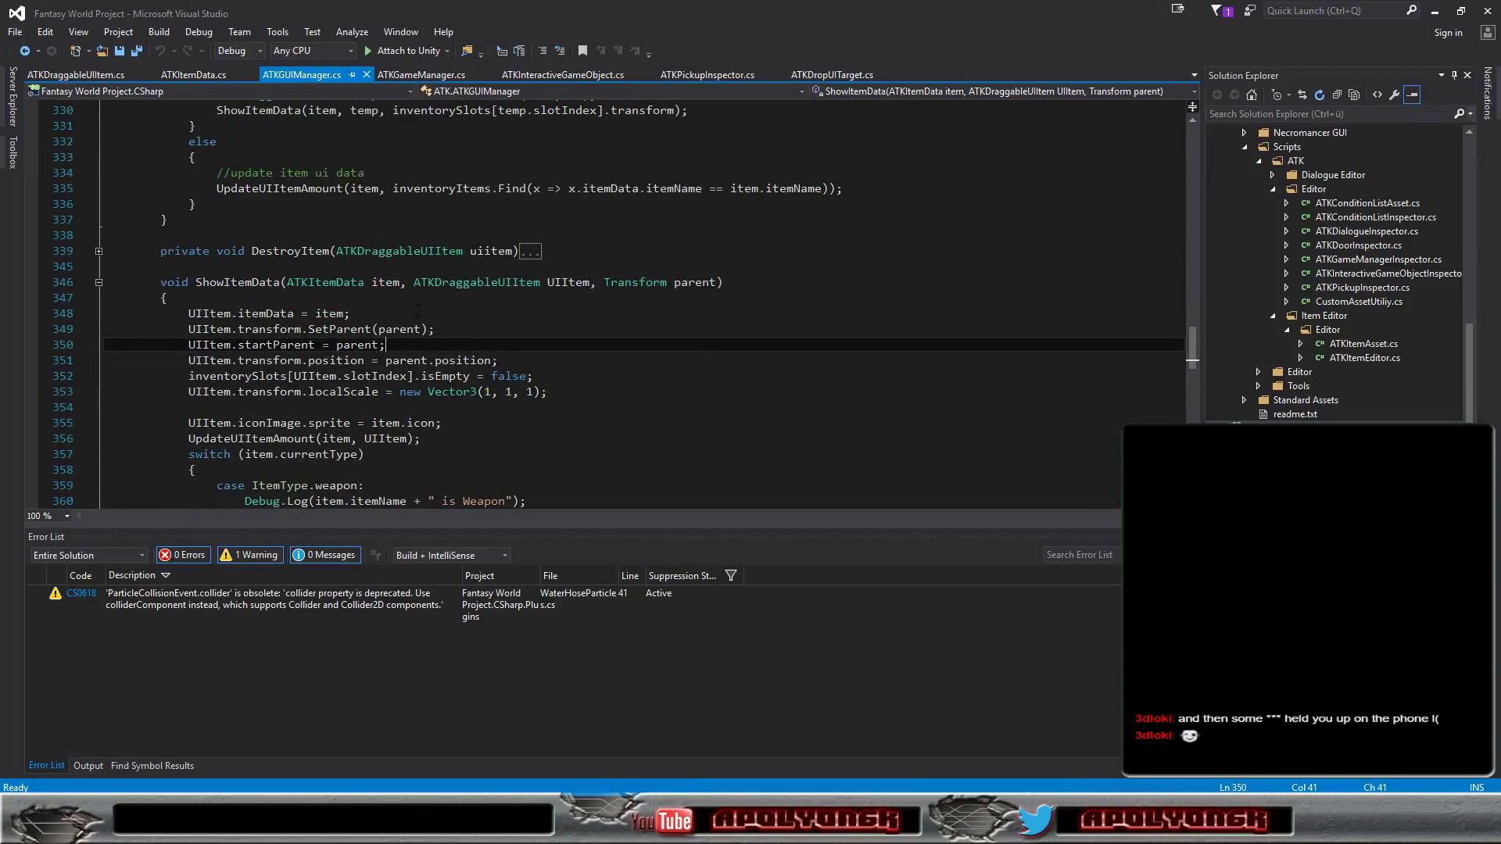
pyautogui.scroll(-5, 418, 310)
pyautogui.scroll(5, 418, 310)
pyautogui.scroll(8, 419, 310)
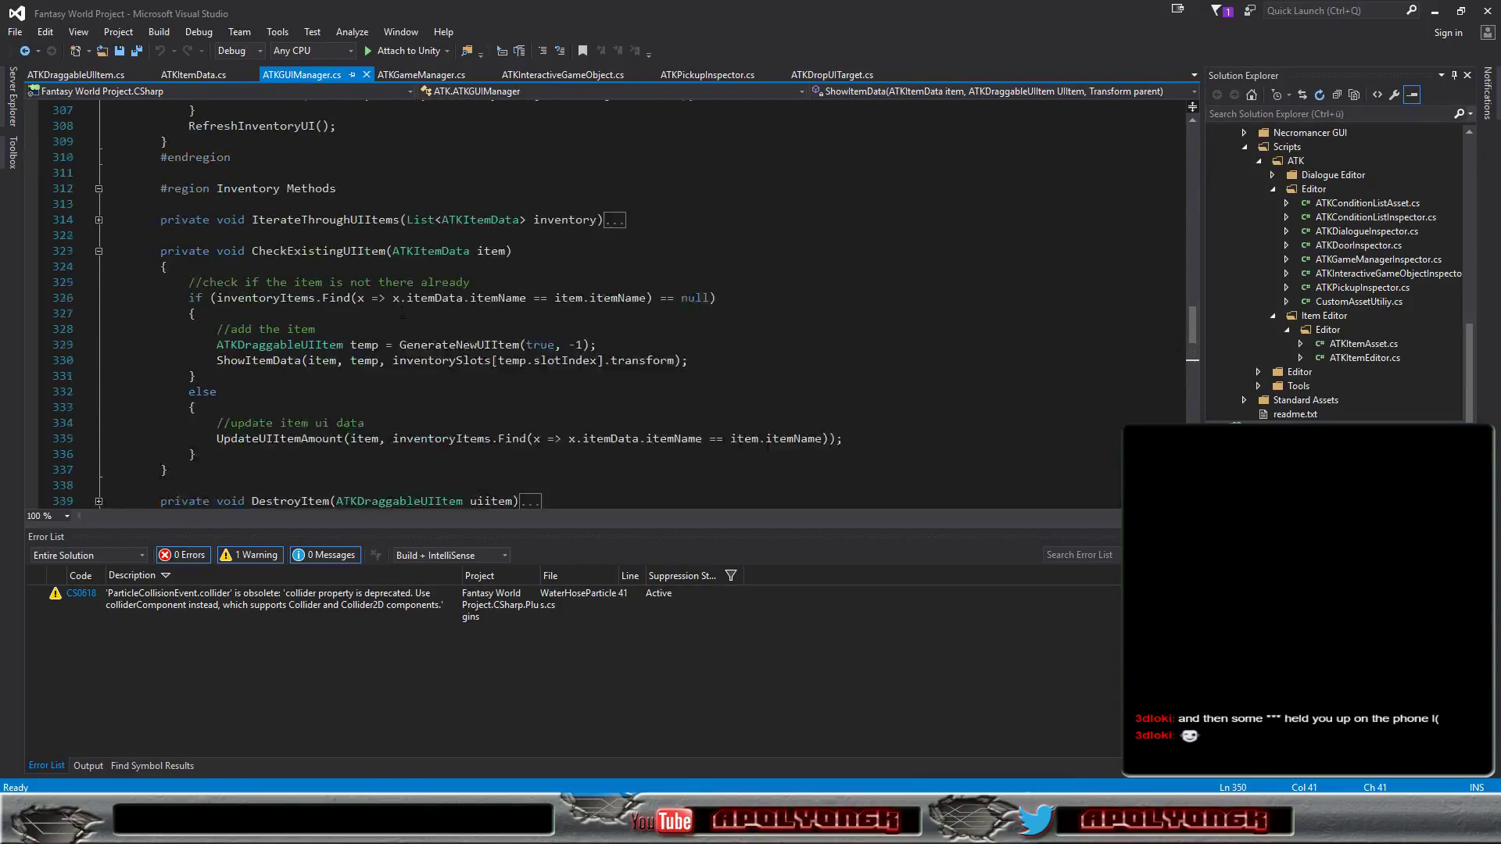
pyautogui.click(401, 51)
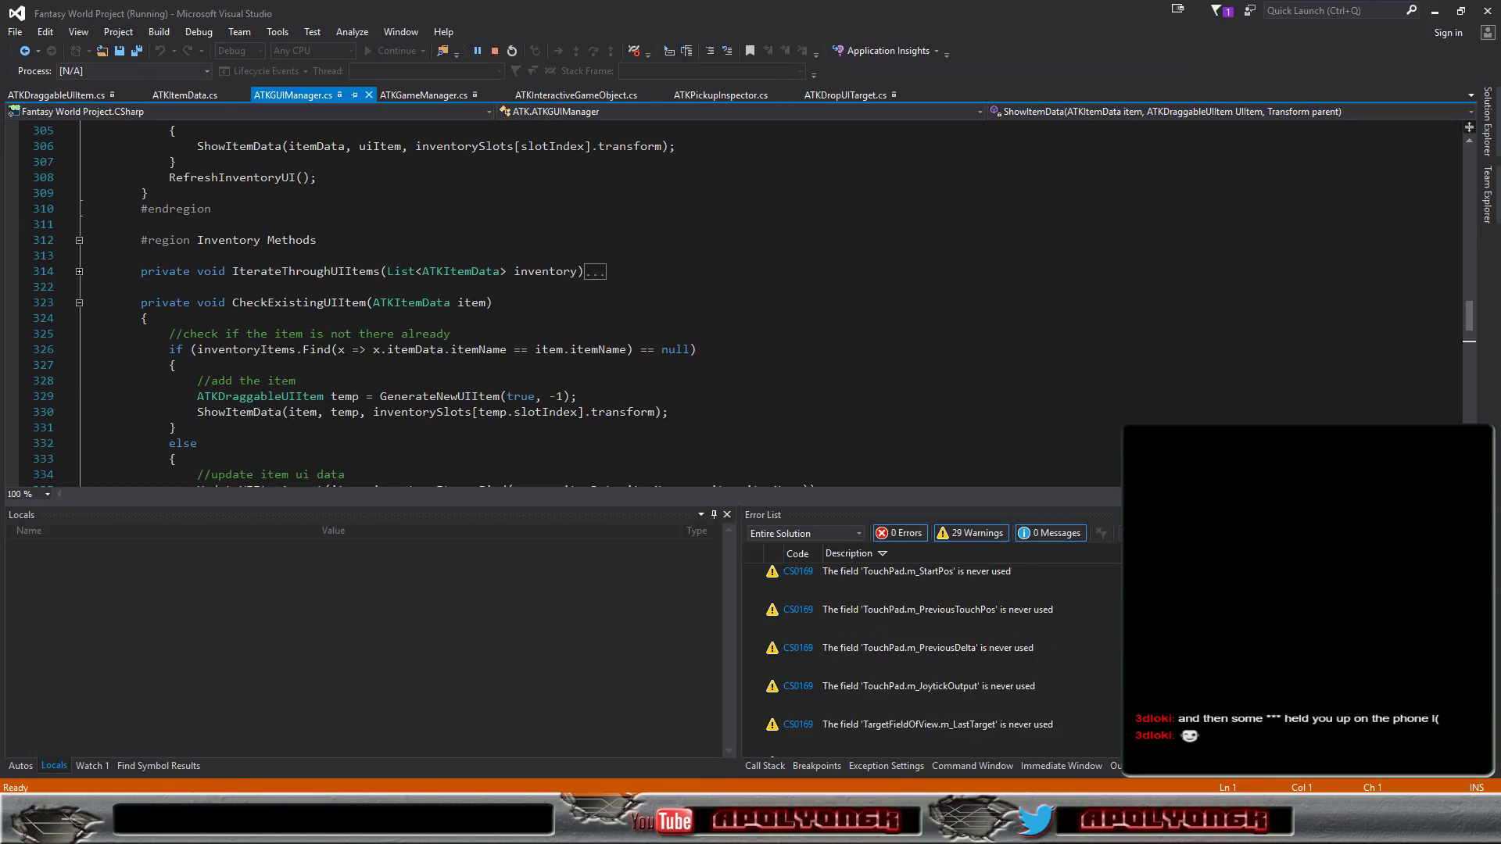
pyautogui.hotkey('alt', 'Tab')
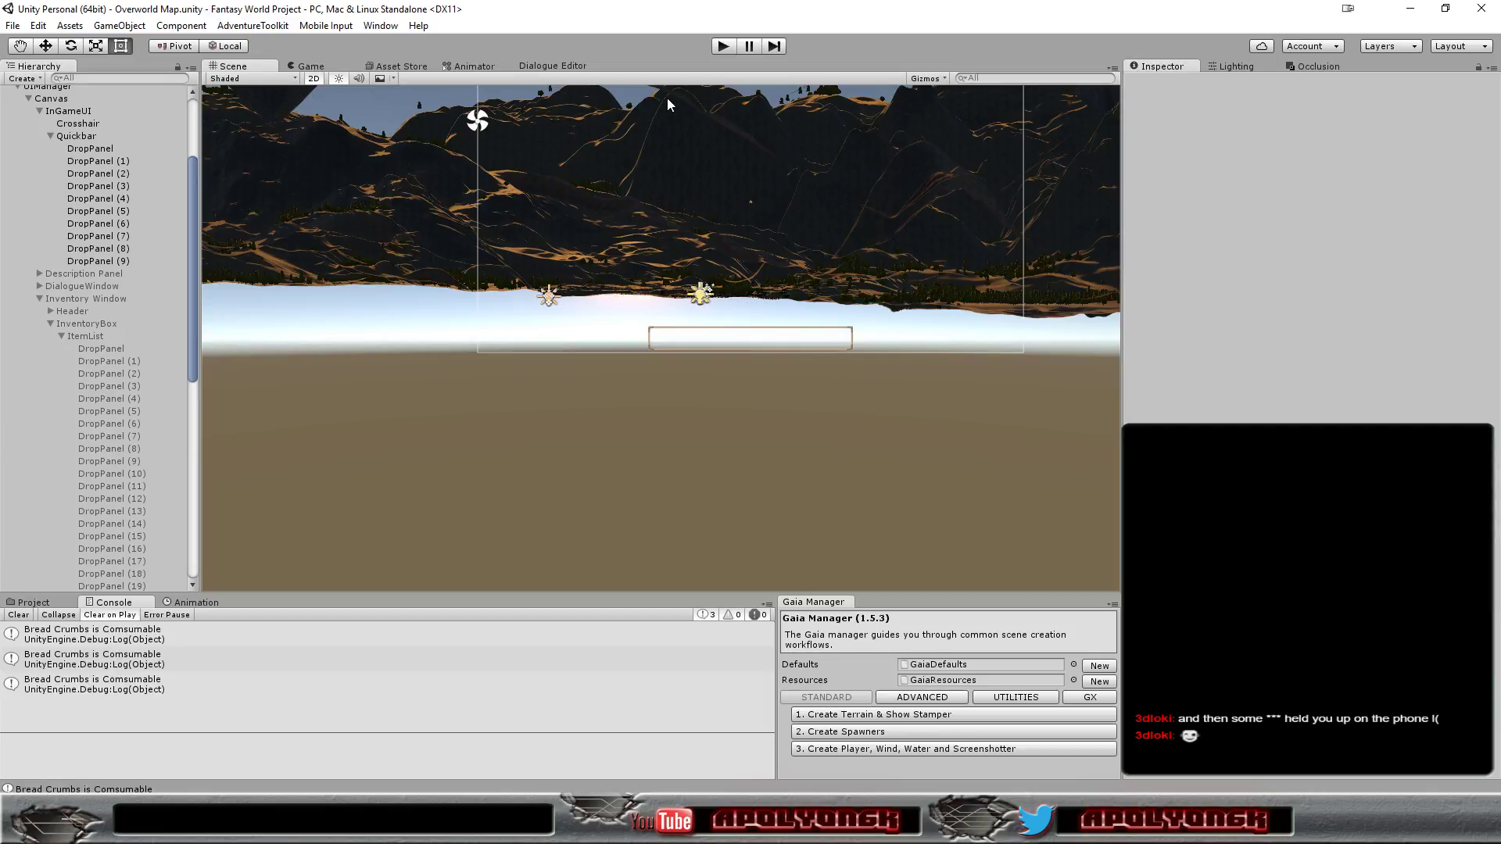
# Step: Play the game and pick up the campfire Bread Crumbs three times
pyautogui.click(724, 47)
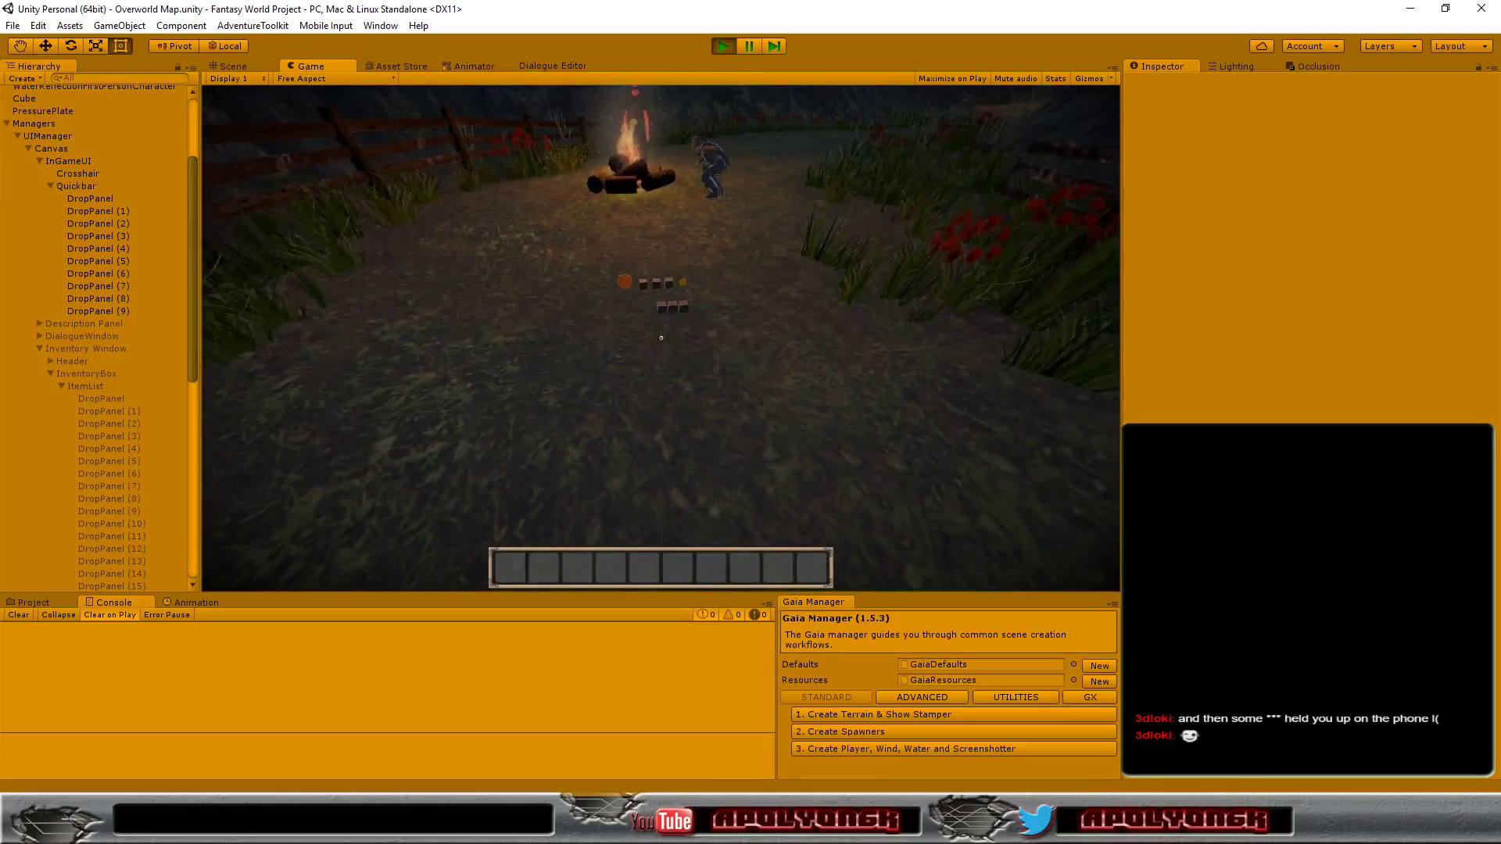
pyautogui.click(661, 337)
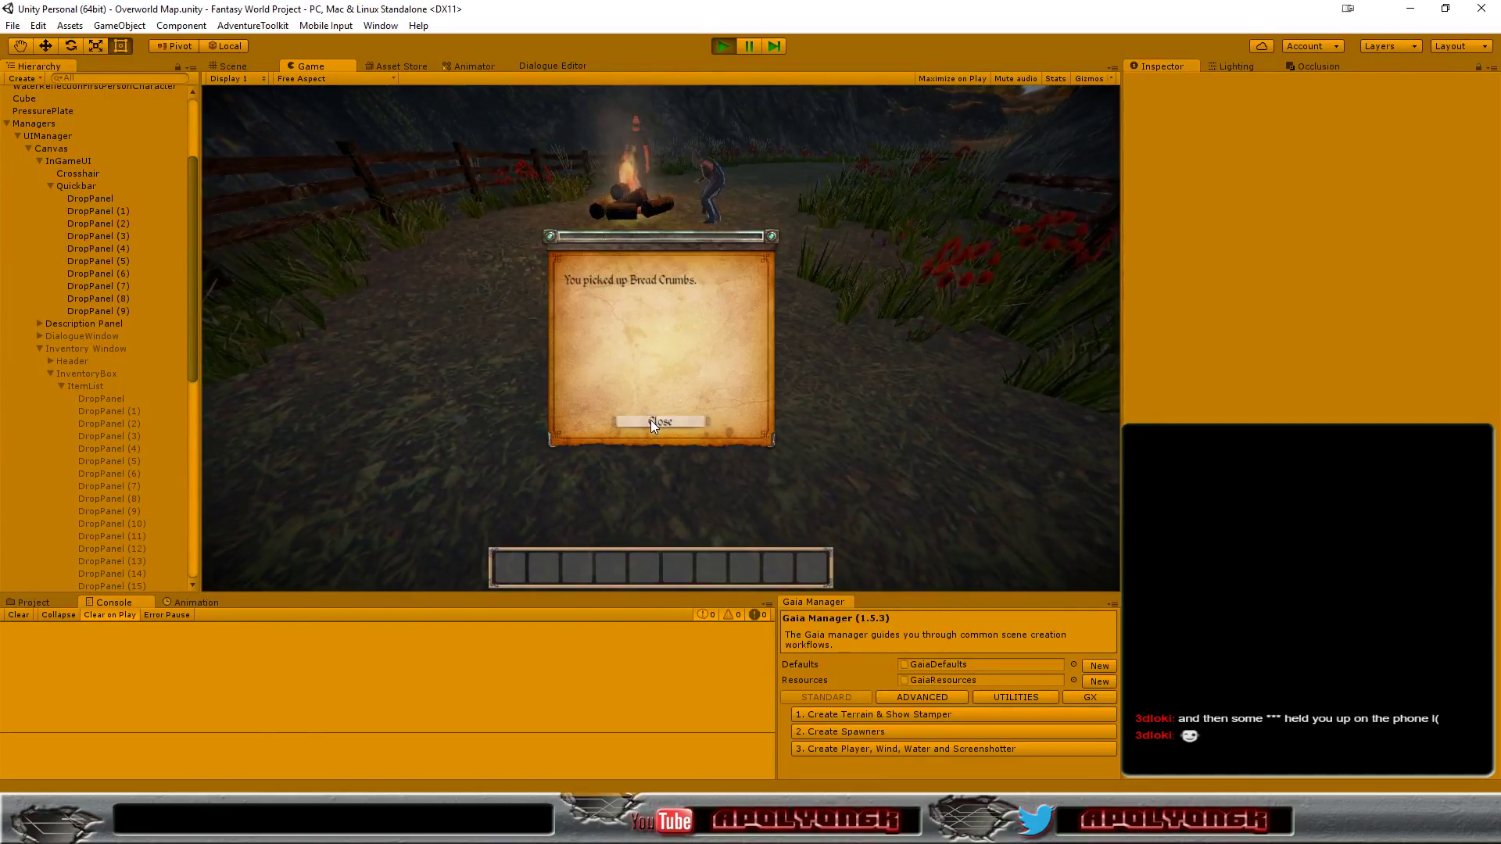
pyautogui.click(650, 420)
pyautogui.click(659, 337)
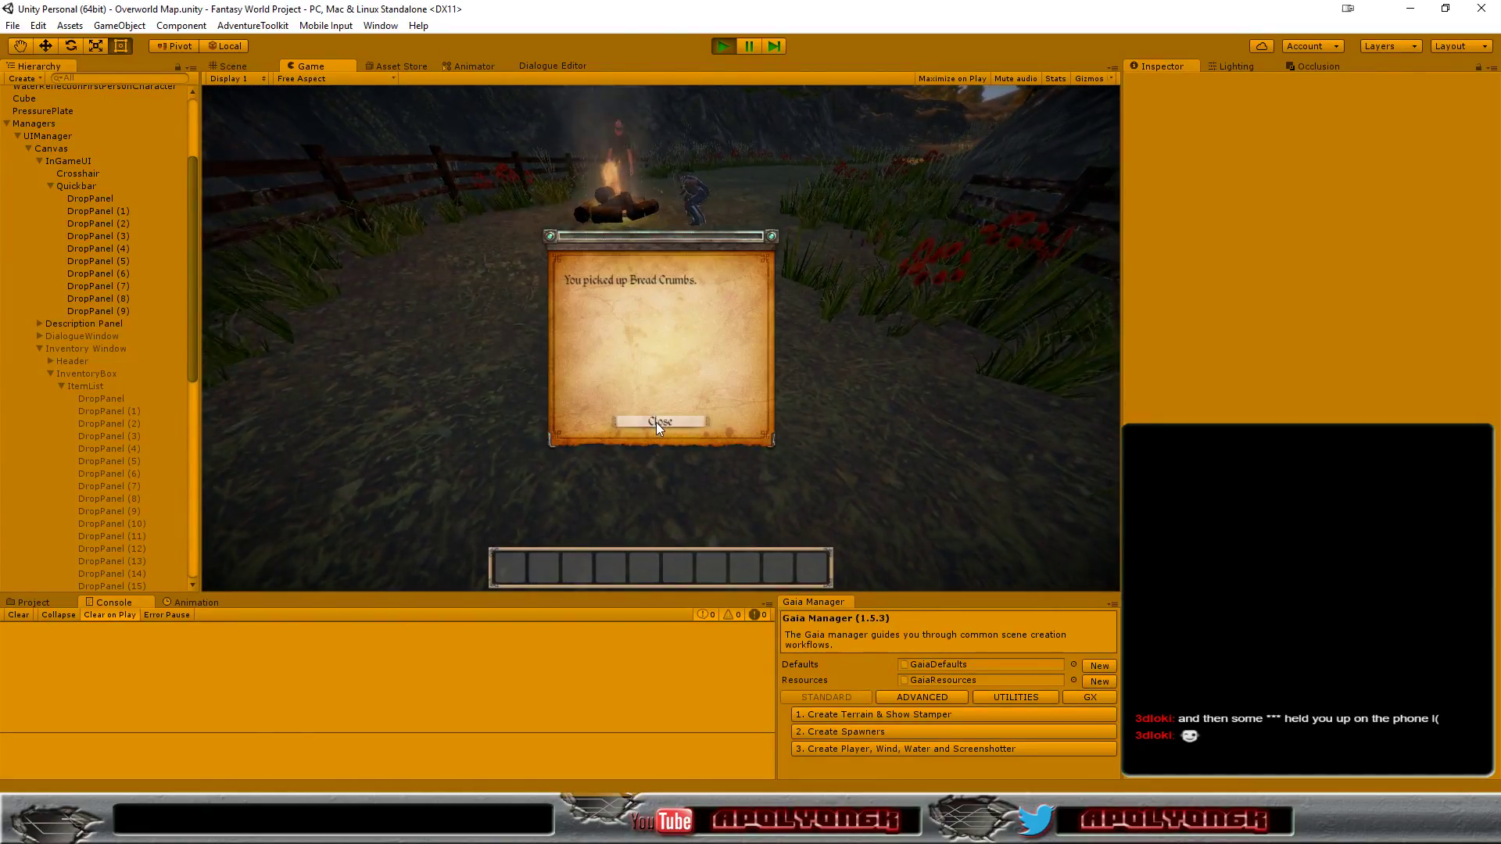
pyautogui.click(657, 421)
pyautogui.click(656, 326)
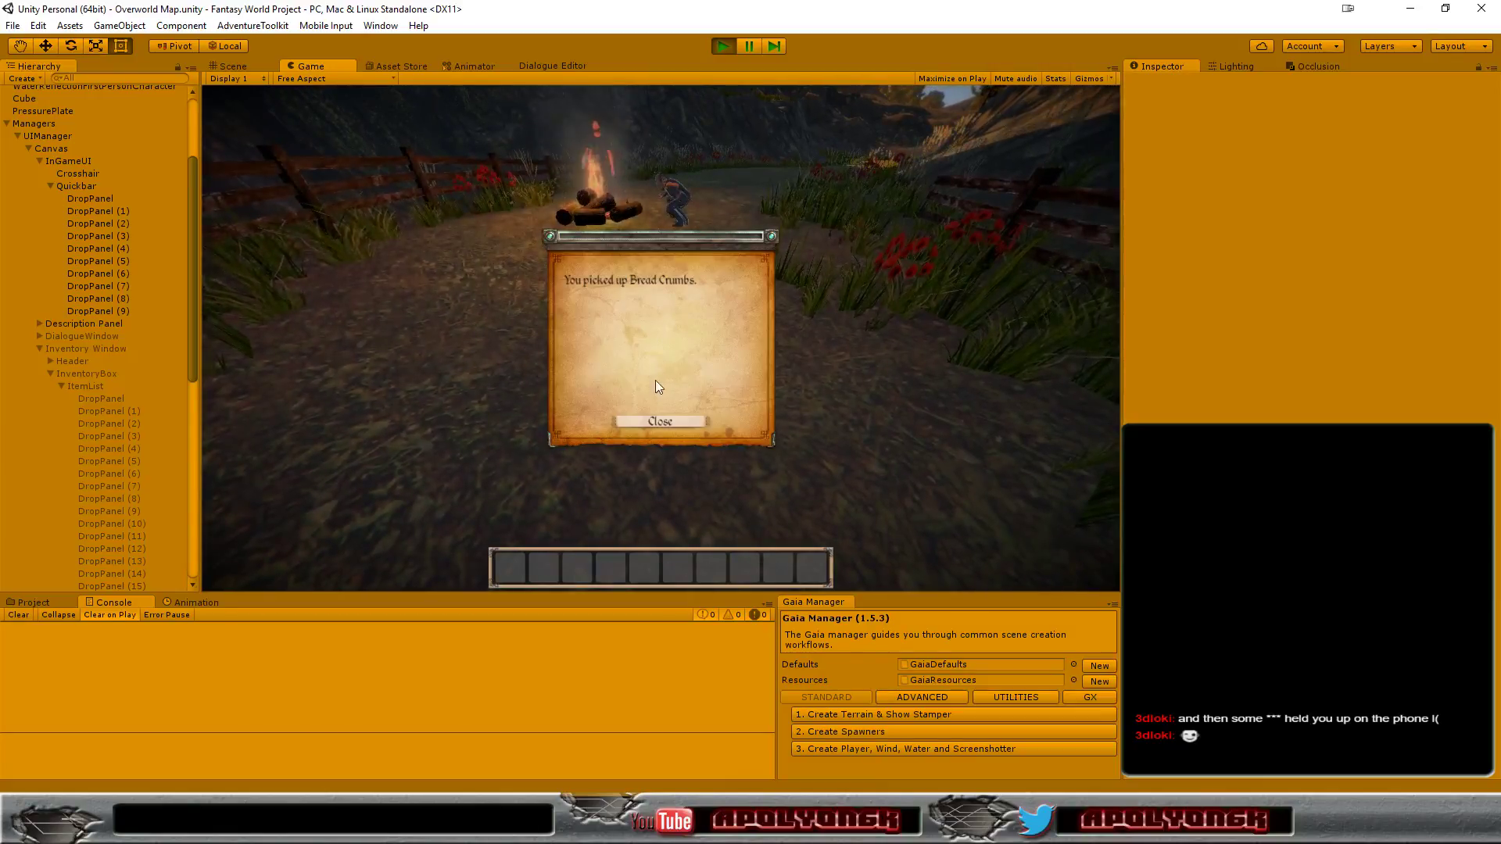
# Step: Close the last pickup message, open the inventory, and drag Bread Crumbs out of the first slot
pyautogui.click(658, 421)
pyautogui.press('i')
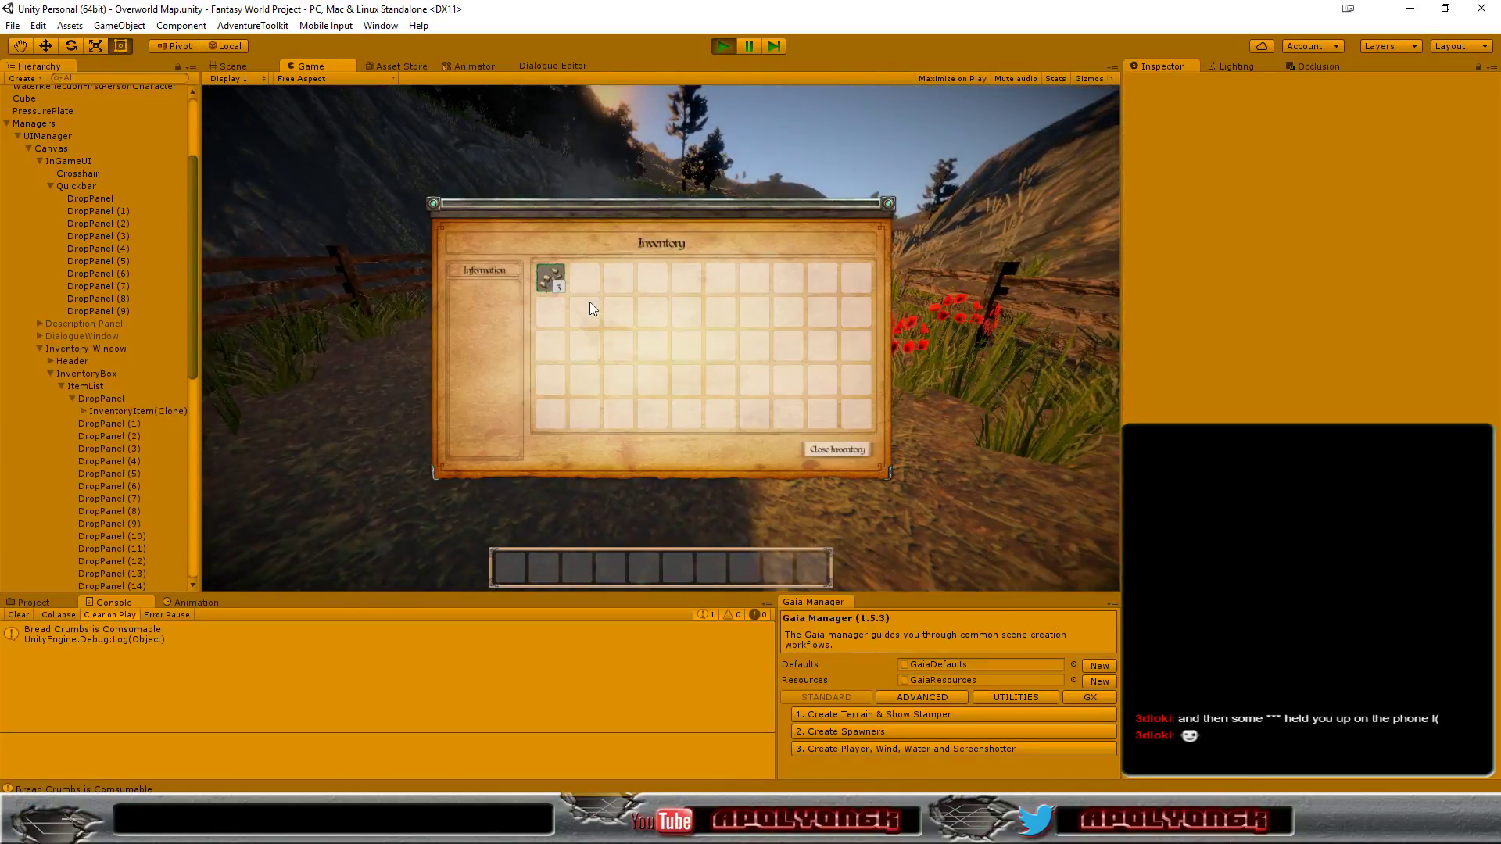
pyautogui.moveTo(550, 285); pyautogui.dragTo(585, 310)
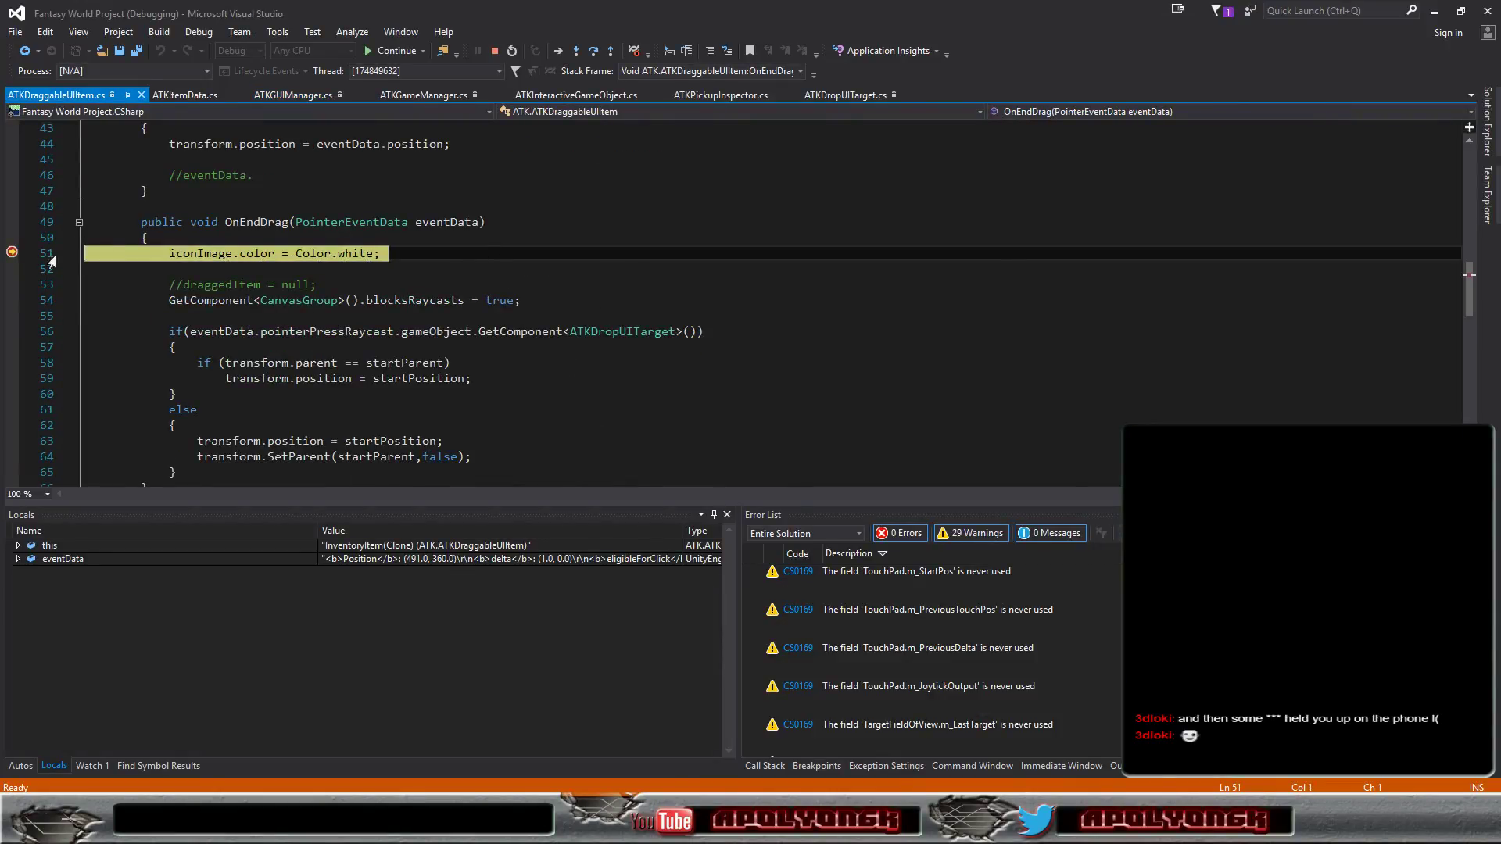
# Step: Remove the line 51 breakpoint and expand the dragged item's nested base entries in Locals
pyautogui.click(11, 253)
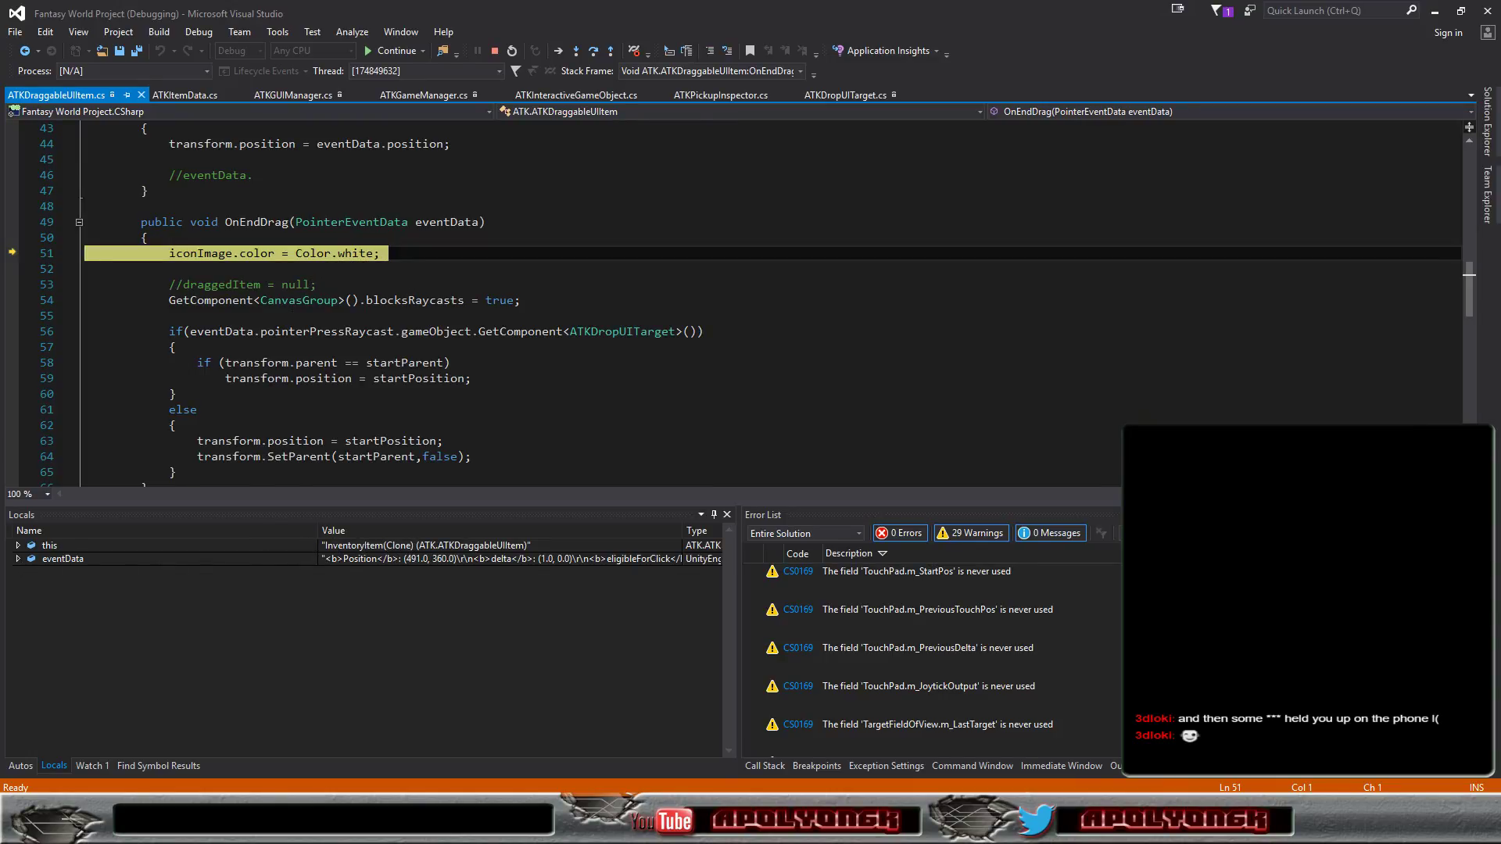
pyautogui.click(18, 547)
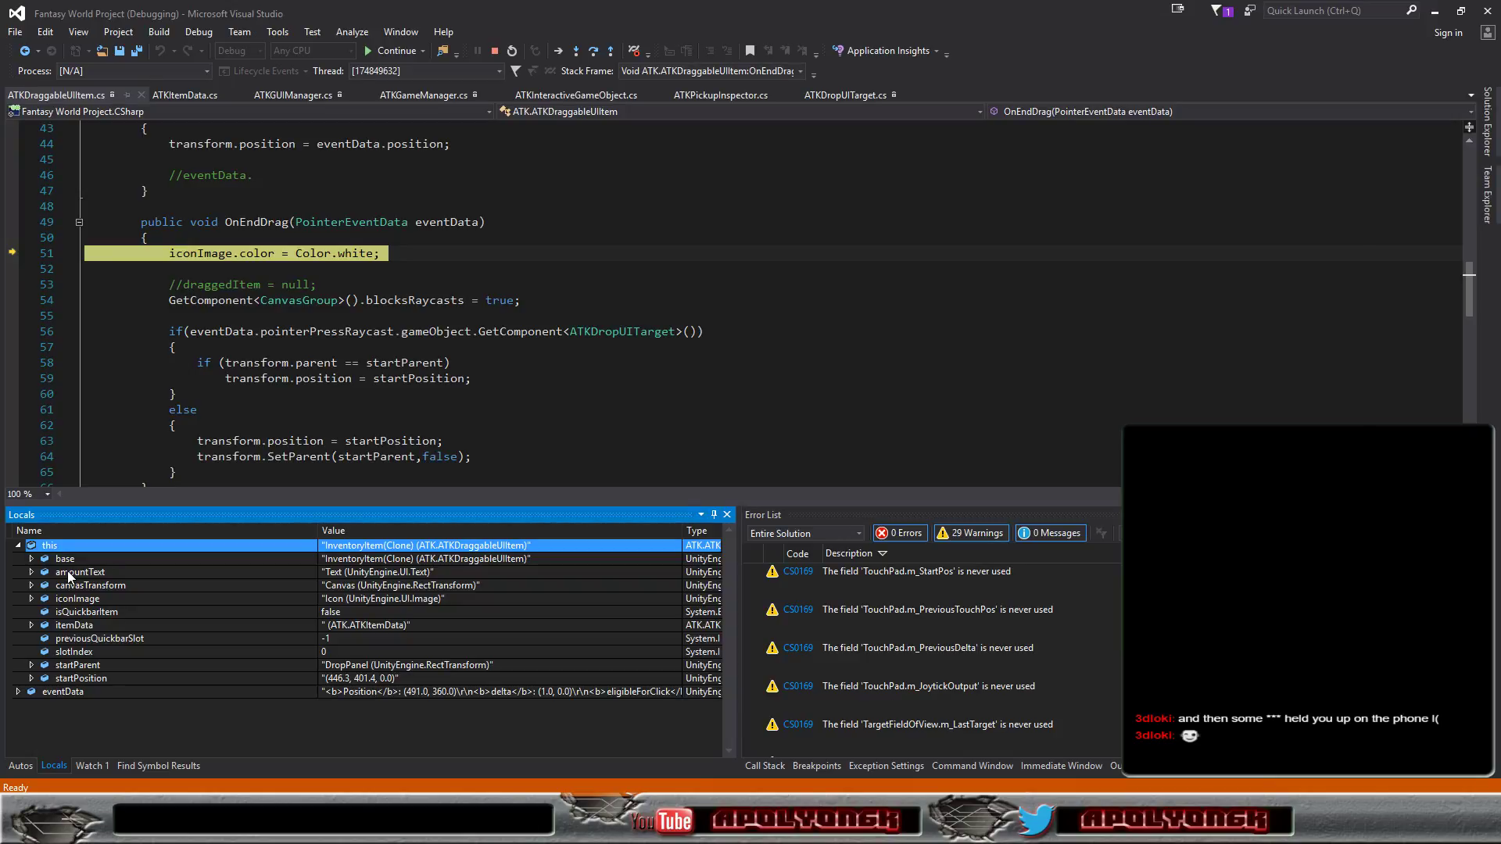
pyautogui.click(62, 559)
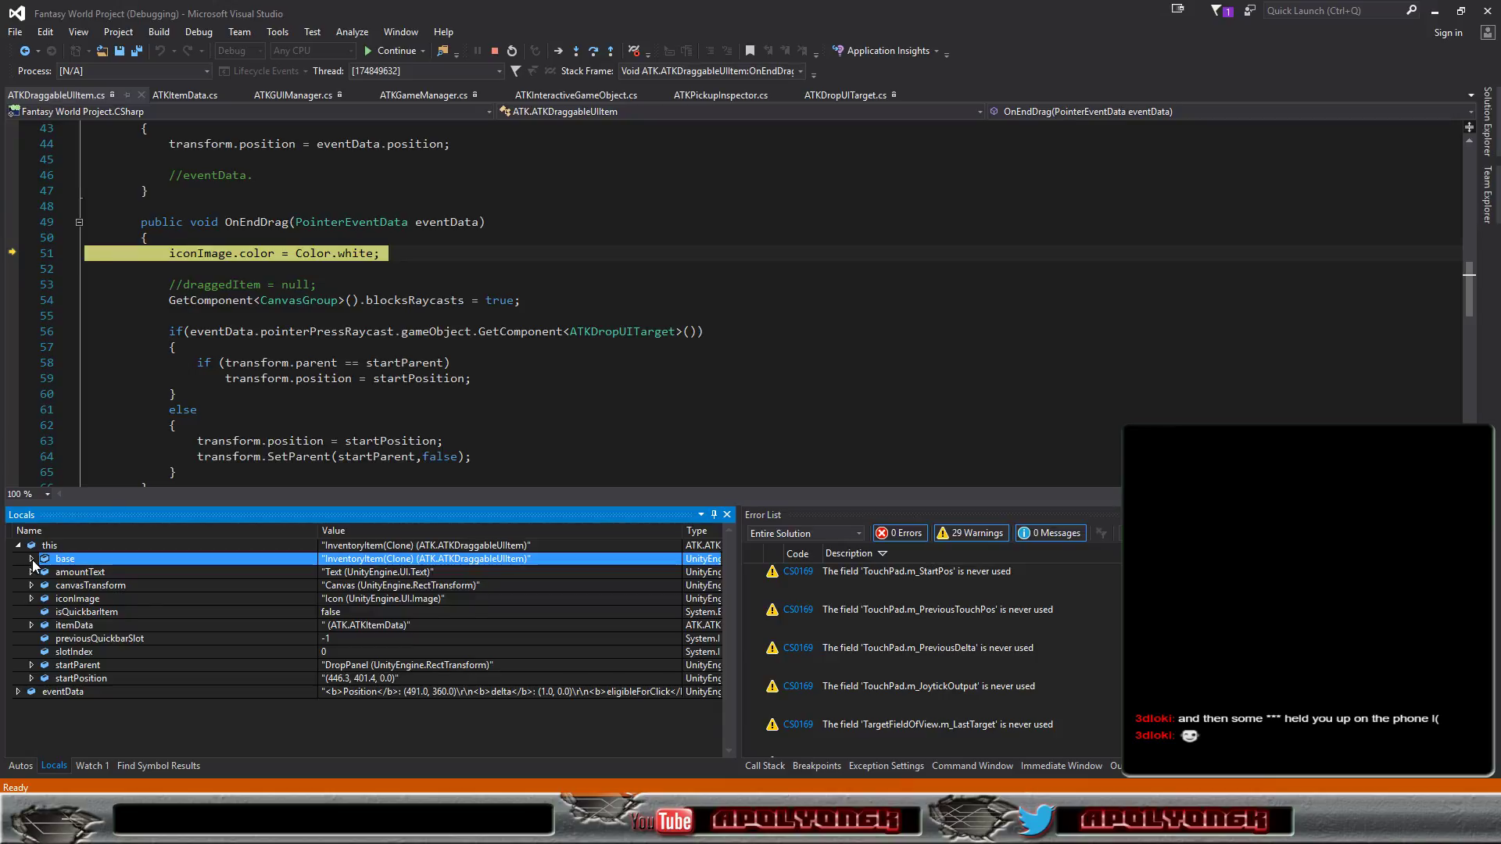
pyautogui.click(31, 559)
pyautogui.click(44, 571)
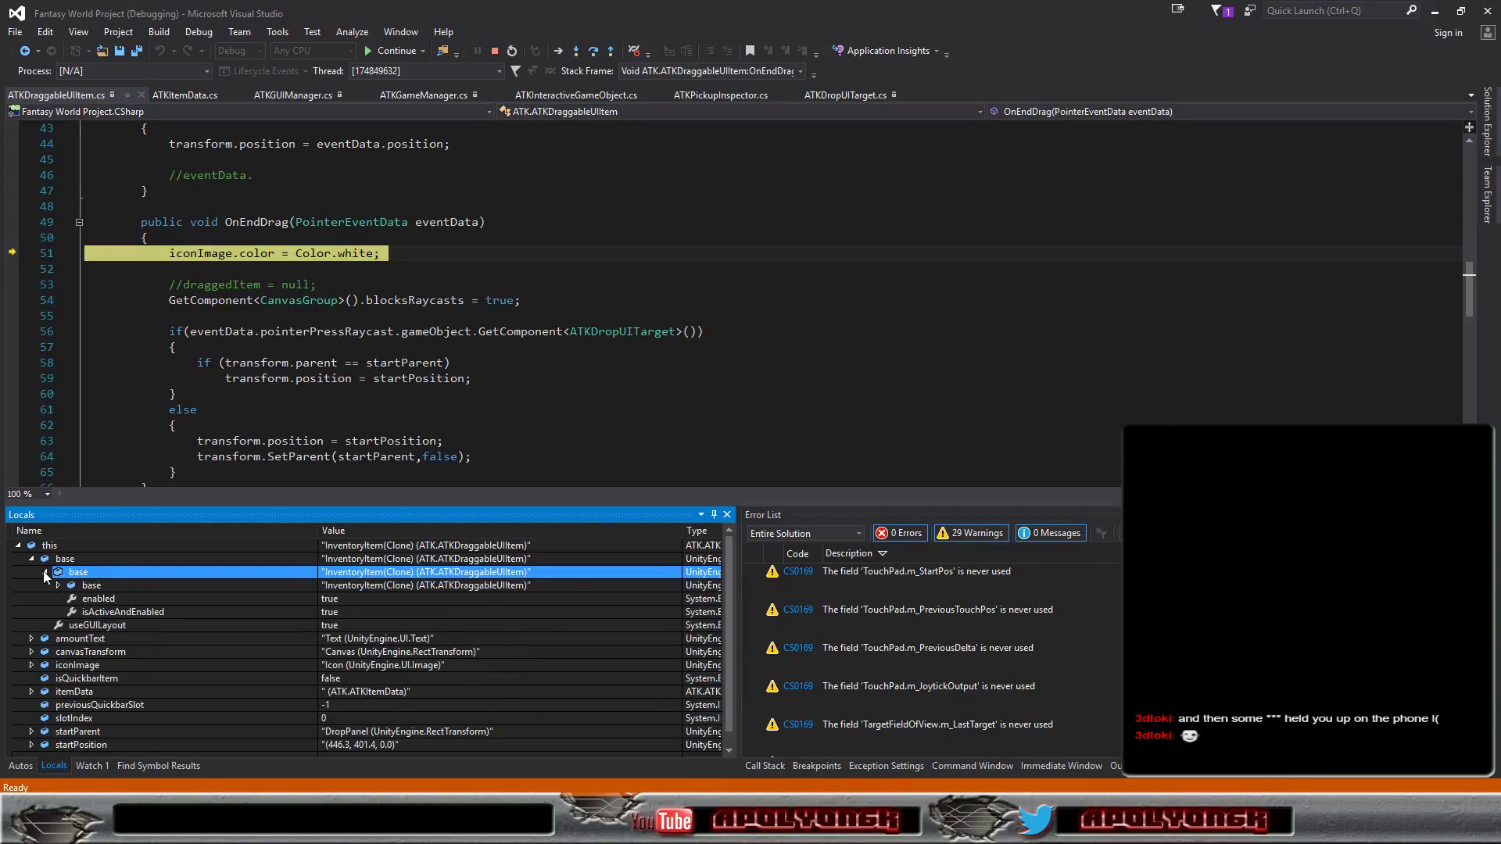
pyautogui.click(58, 585)
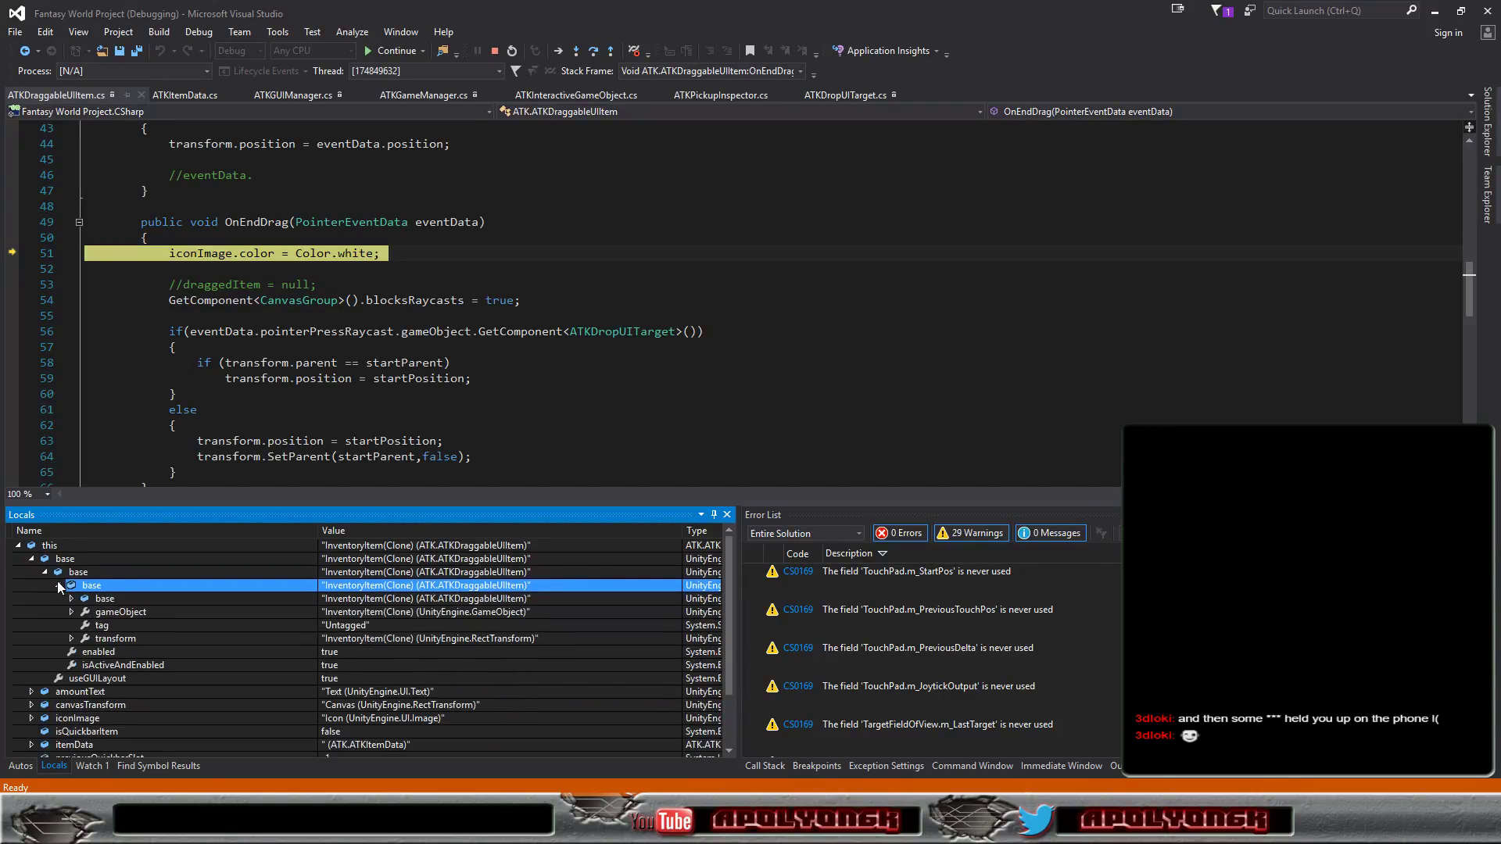
pyautogui.click(101, 611)
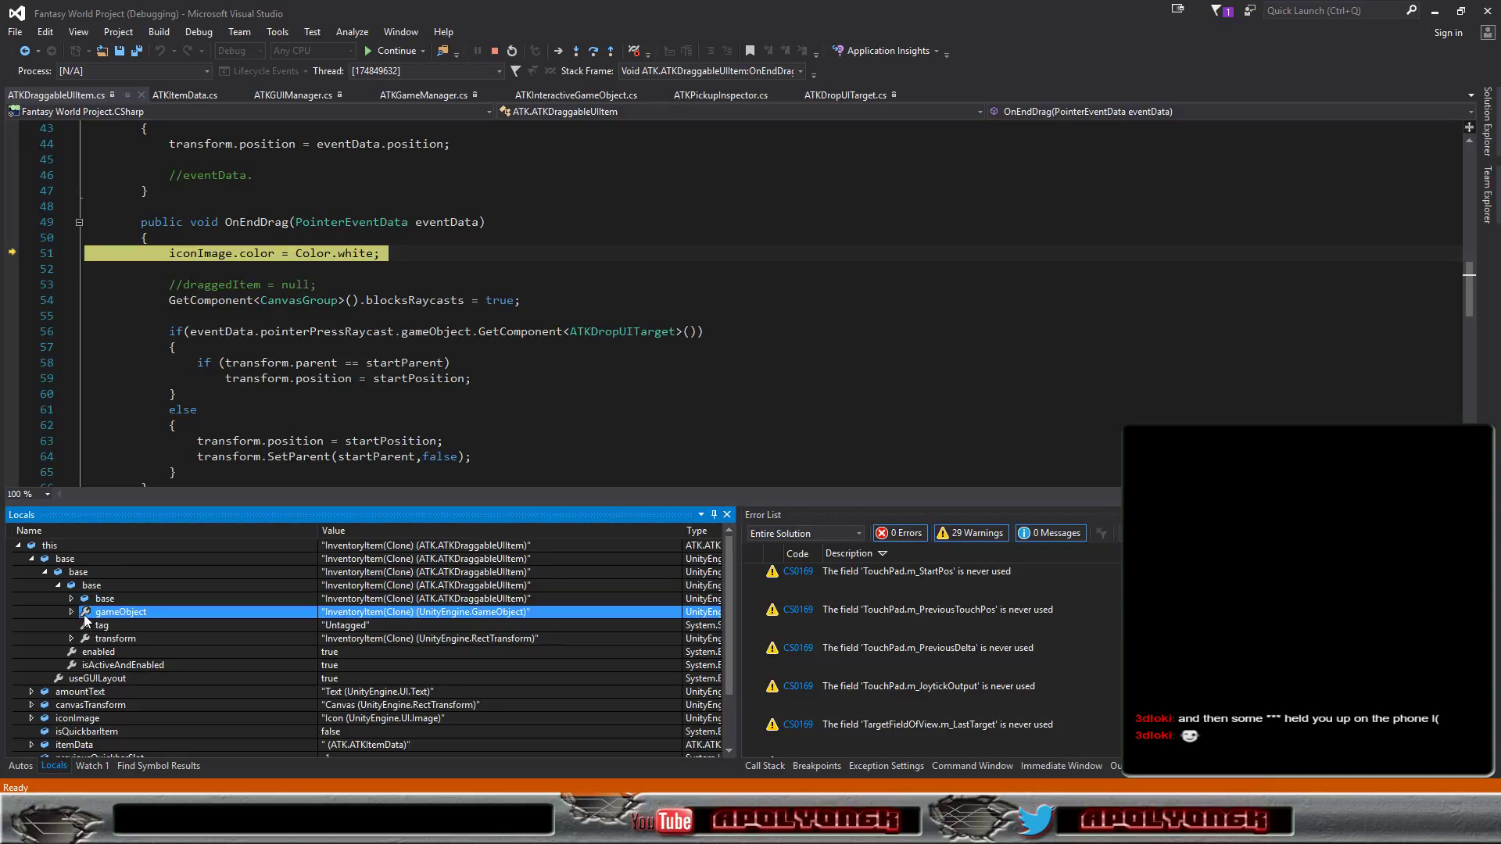
pyautogui.click(102, 651)
# Step: Expand the item's transform and check its position (446.3, 401.4, 0.0)
pyautogui.click(92, 638)
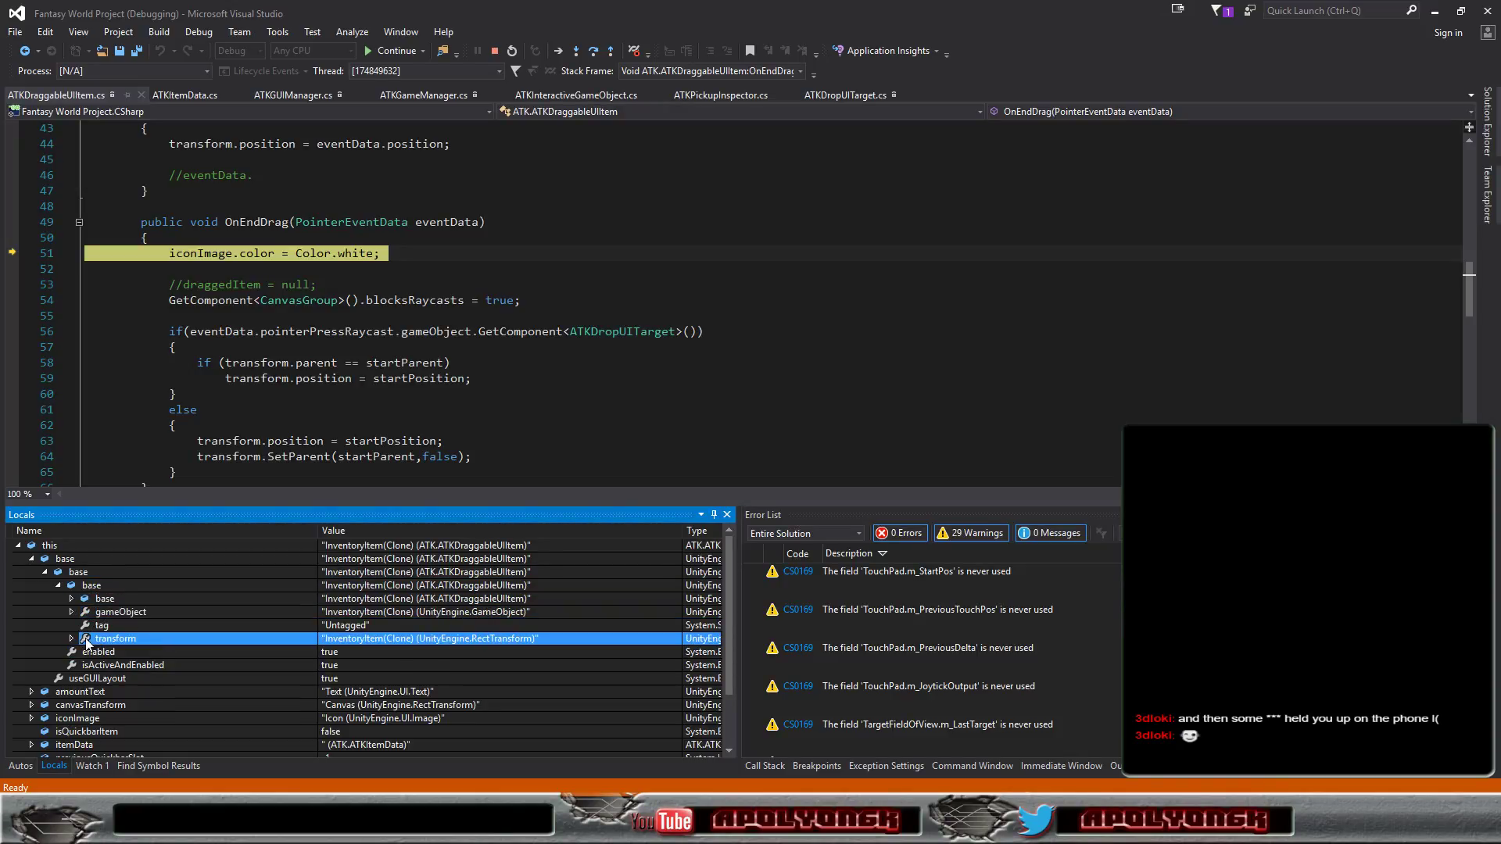
pyautogui.click(72, 638)
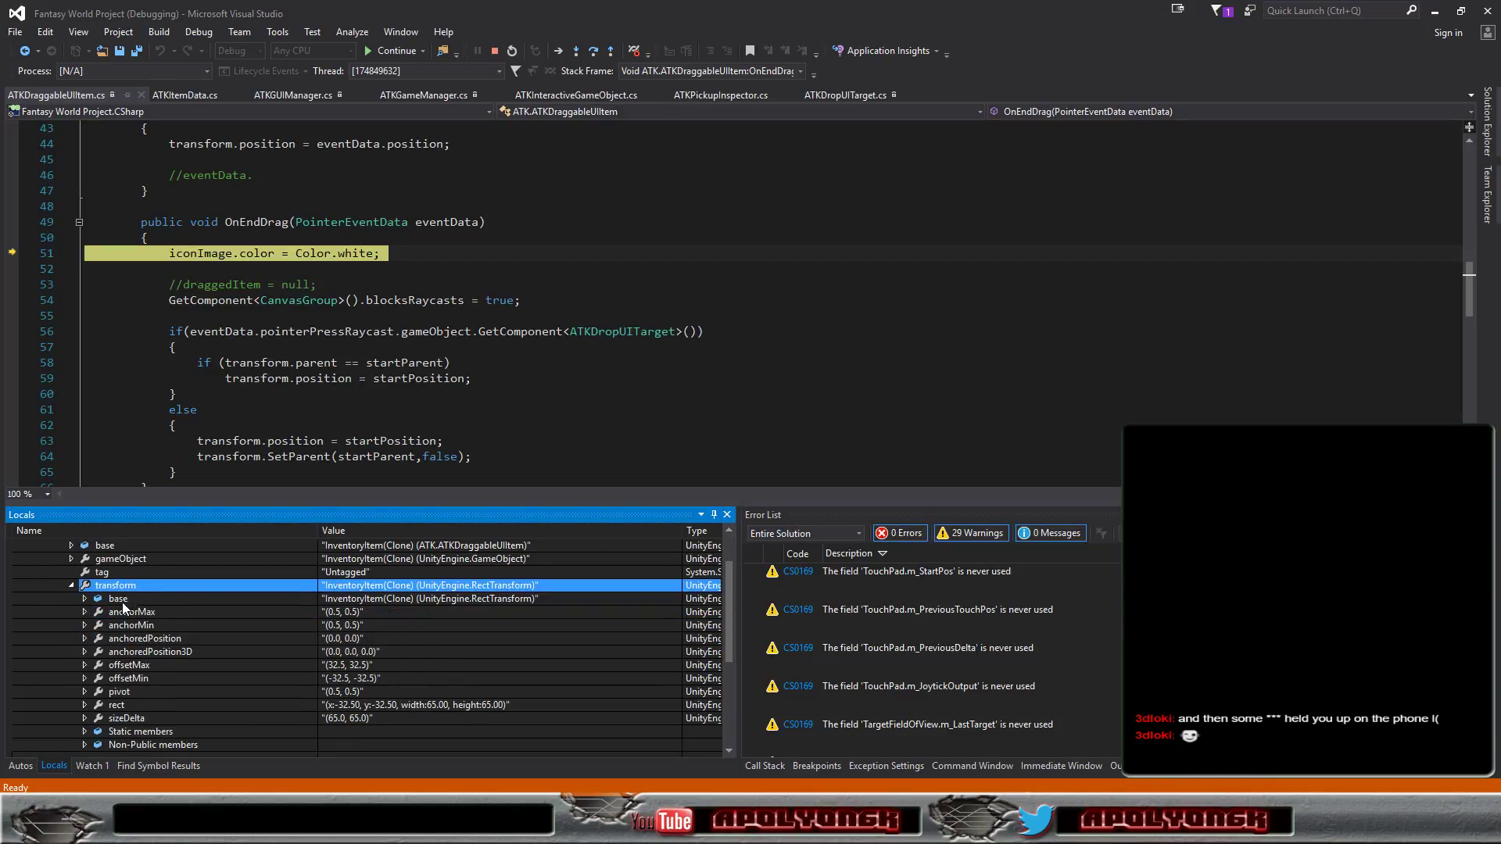
pyautogui.scroll(-1, 141, 653)
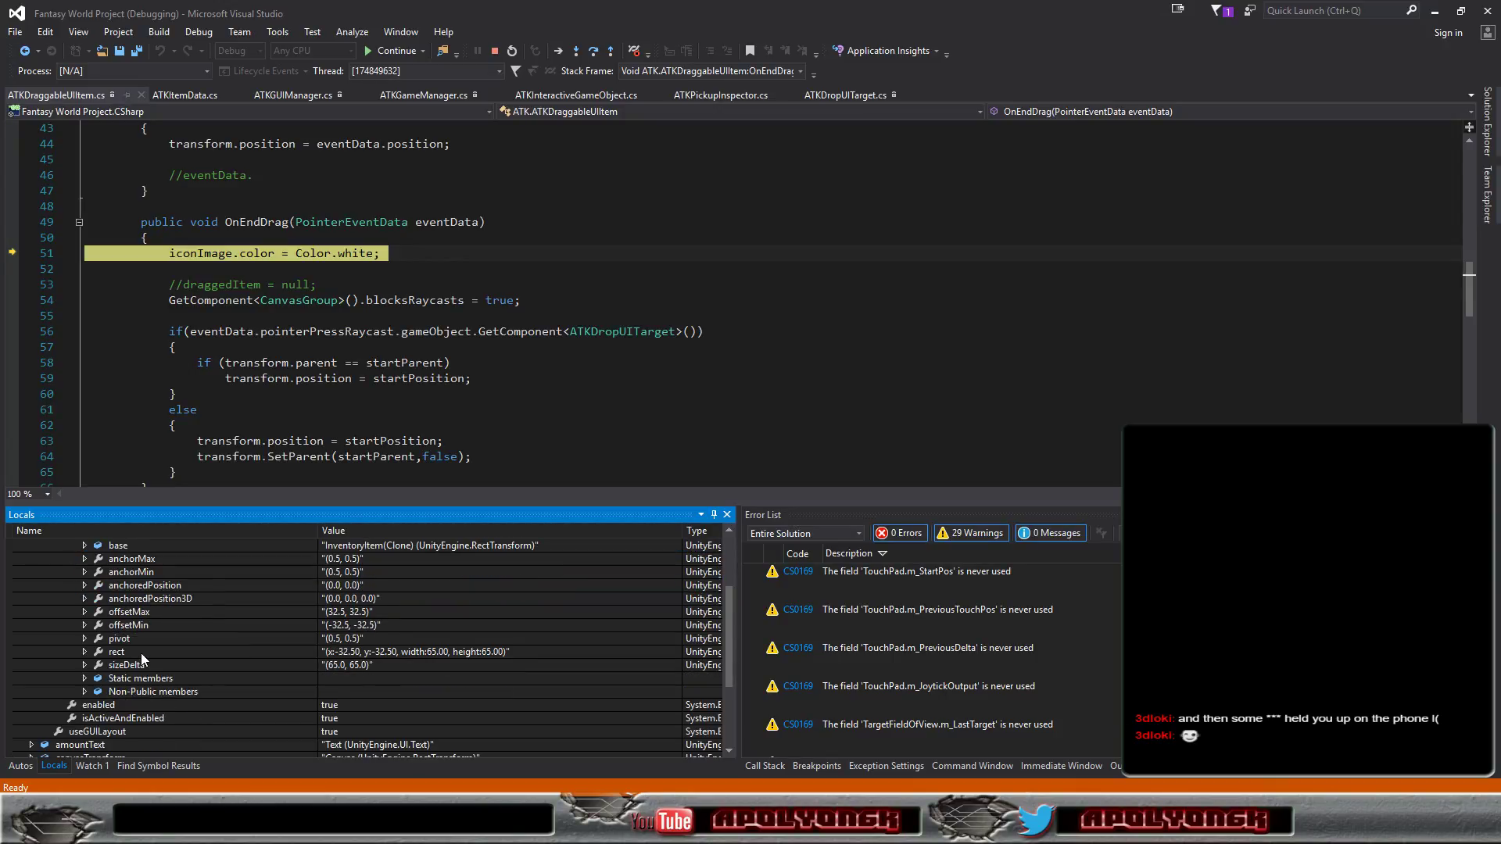
pyautogui.scroll(2, 141, 654)
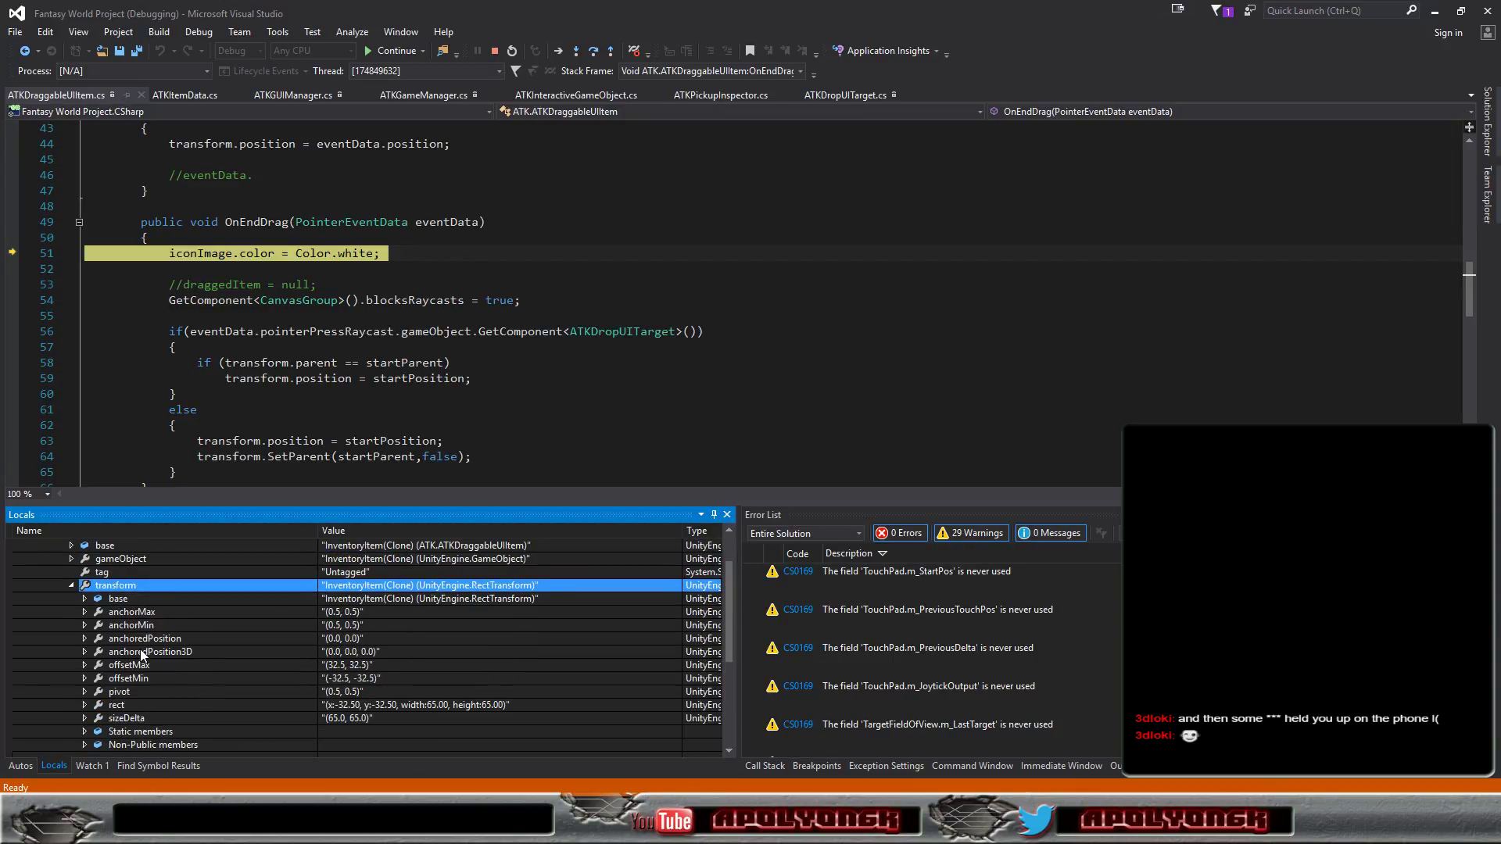
pyautogui.scroll(1, 140, 648)
pyautogui.doubleClick(135, 644)
pyautogui.scroll(-2, 83, 622)
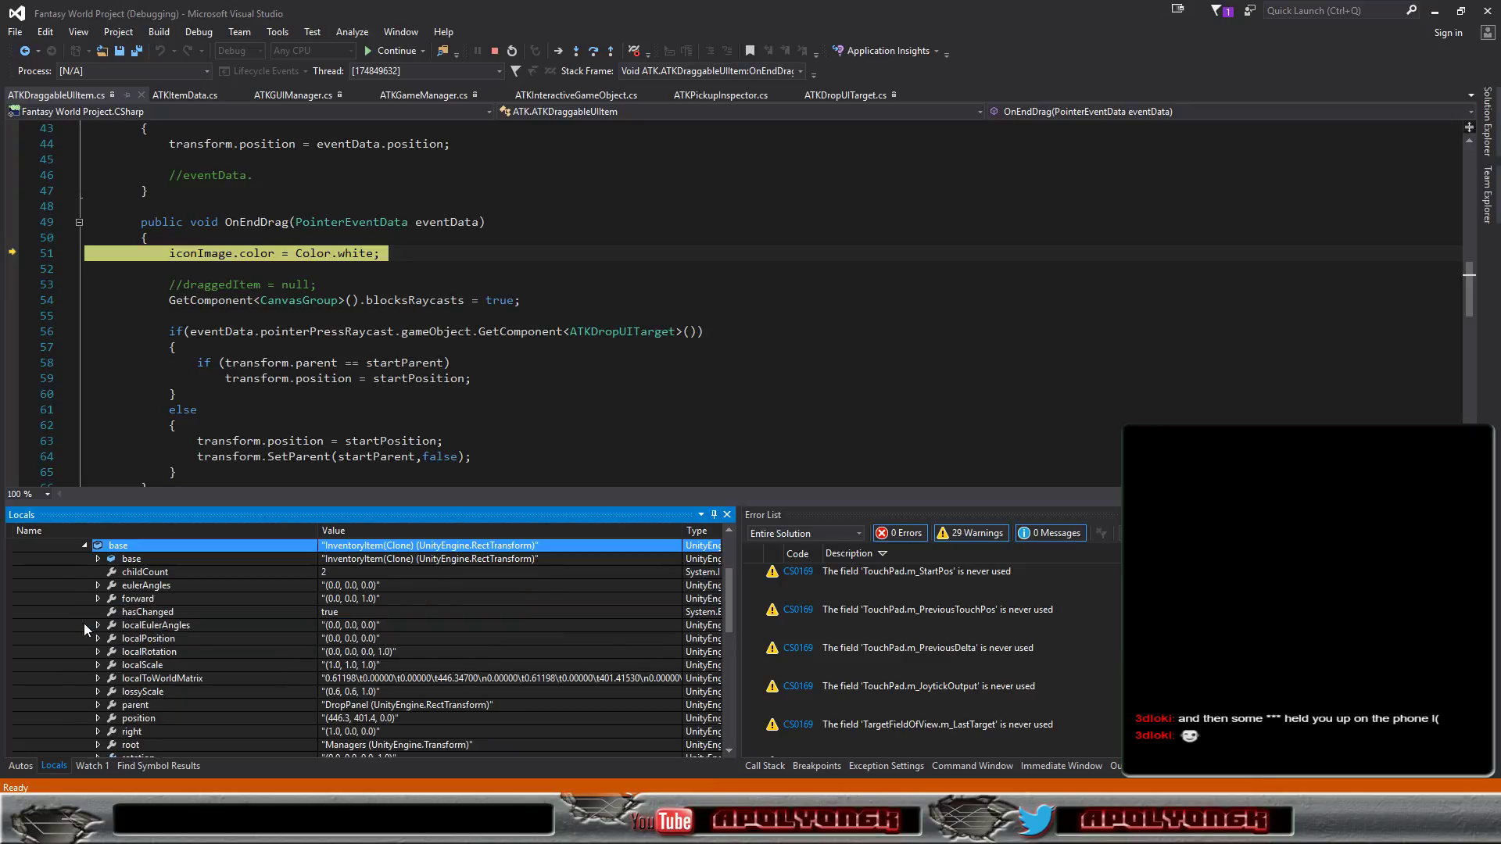
pyautogui.click(146, 719)
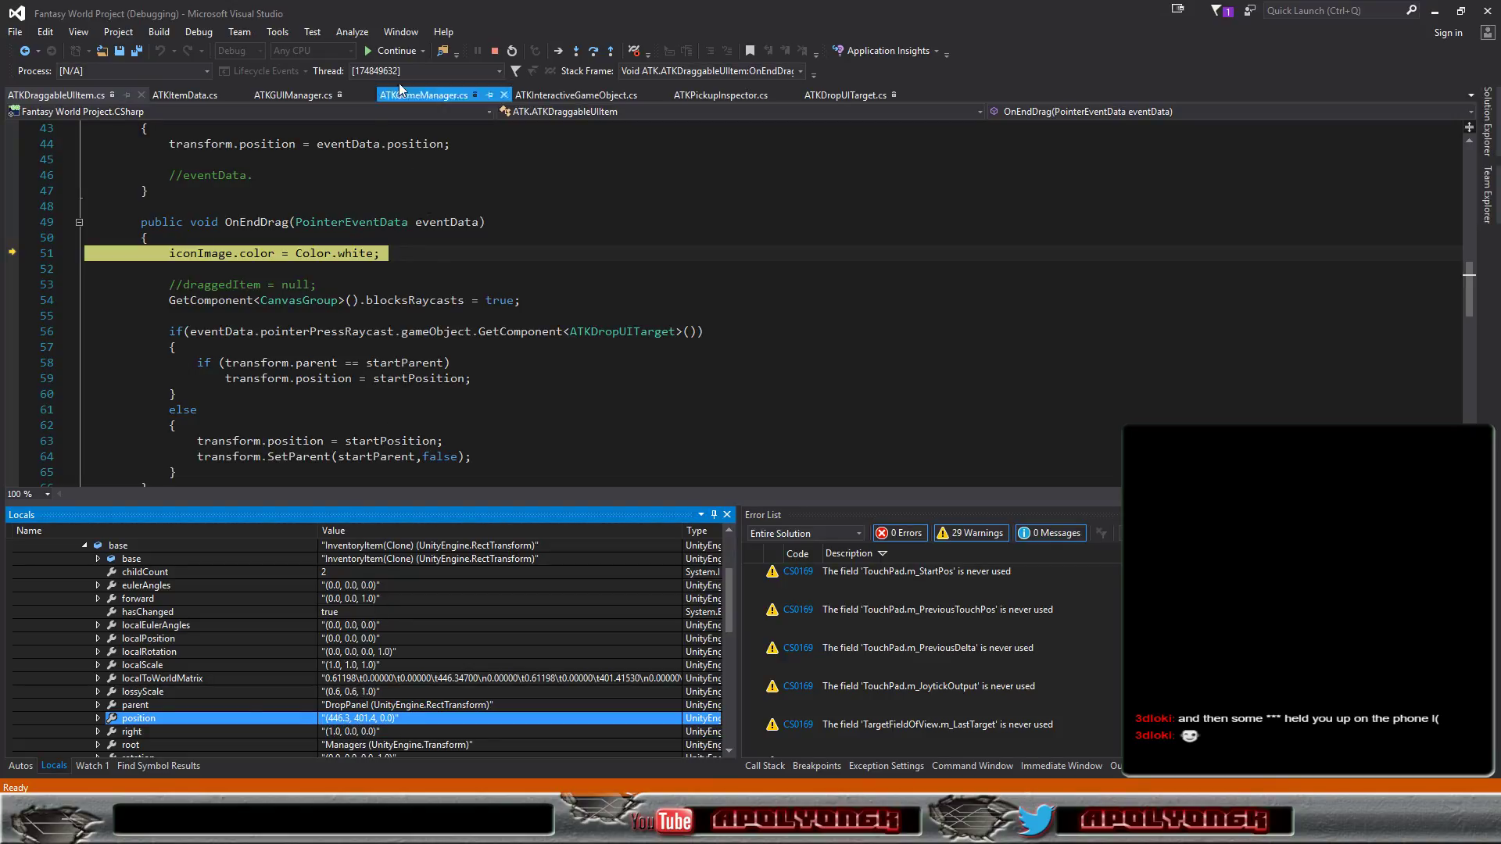
# Step: Resume and return to Unity, pause the game, and switch to the Scene view
pyautogui.click(397, 53)
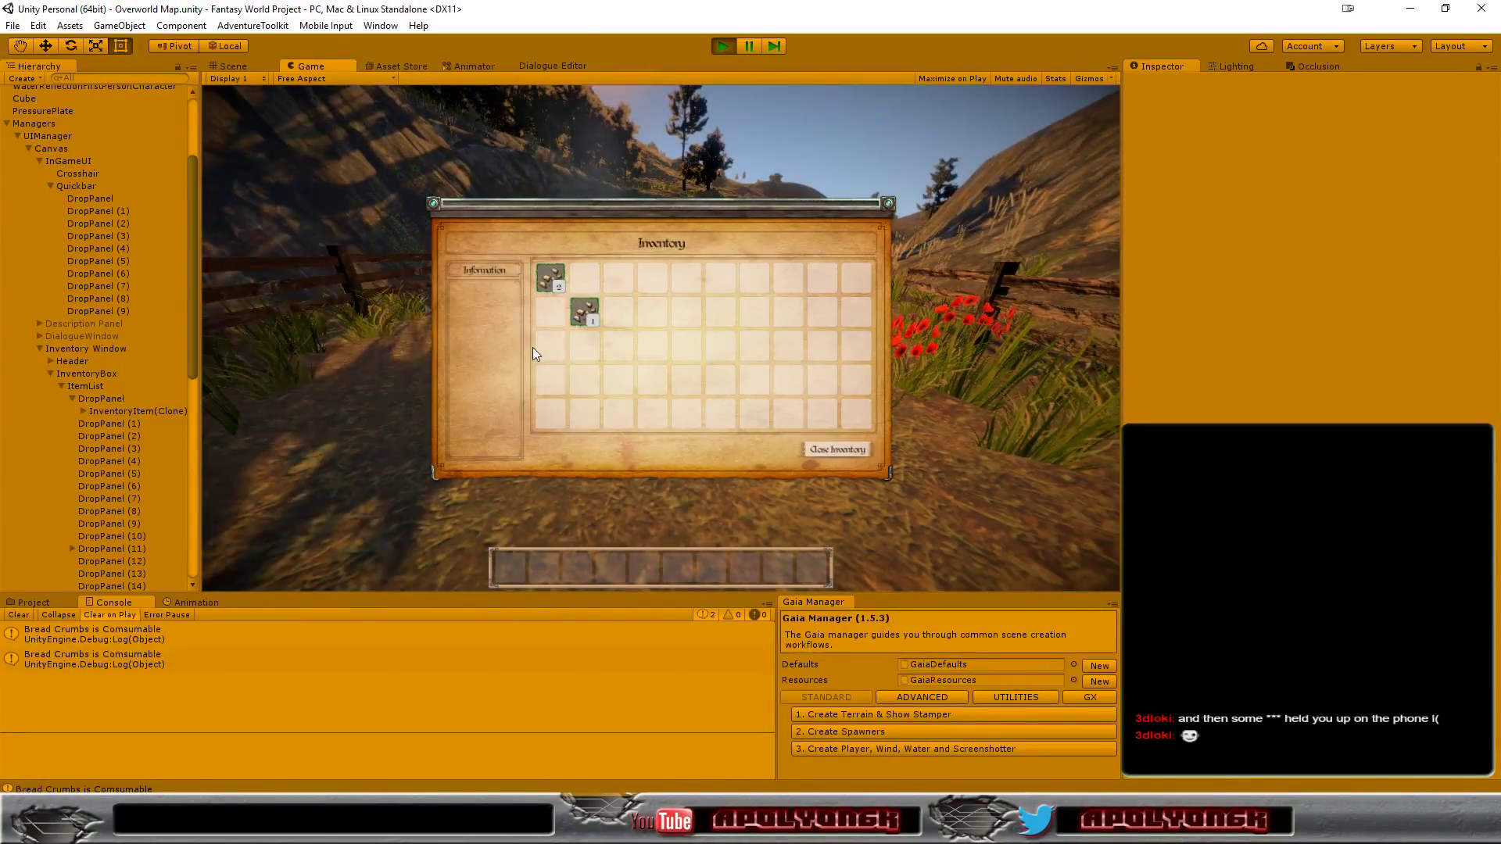
pyautogui.click(746, 50)
pyautogui.hotkey('ctrl', '1')
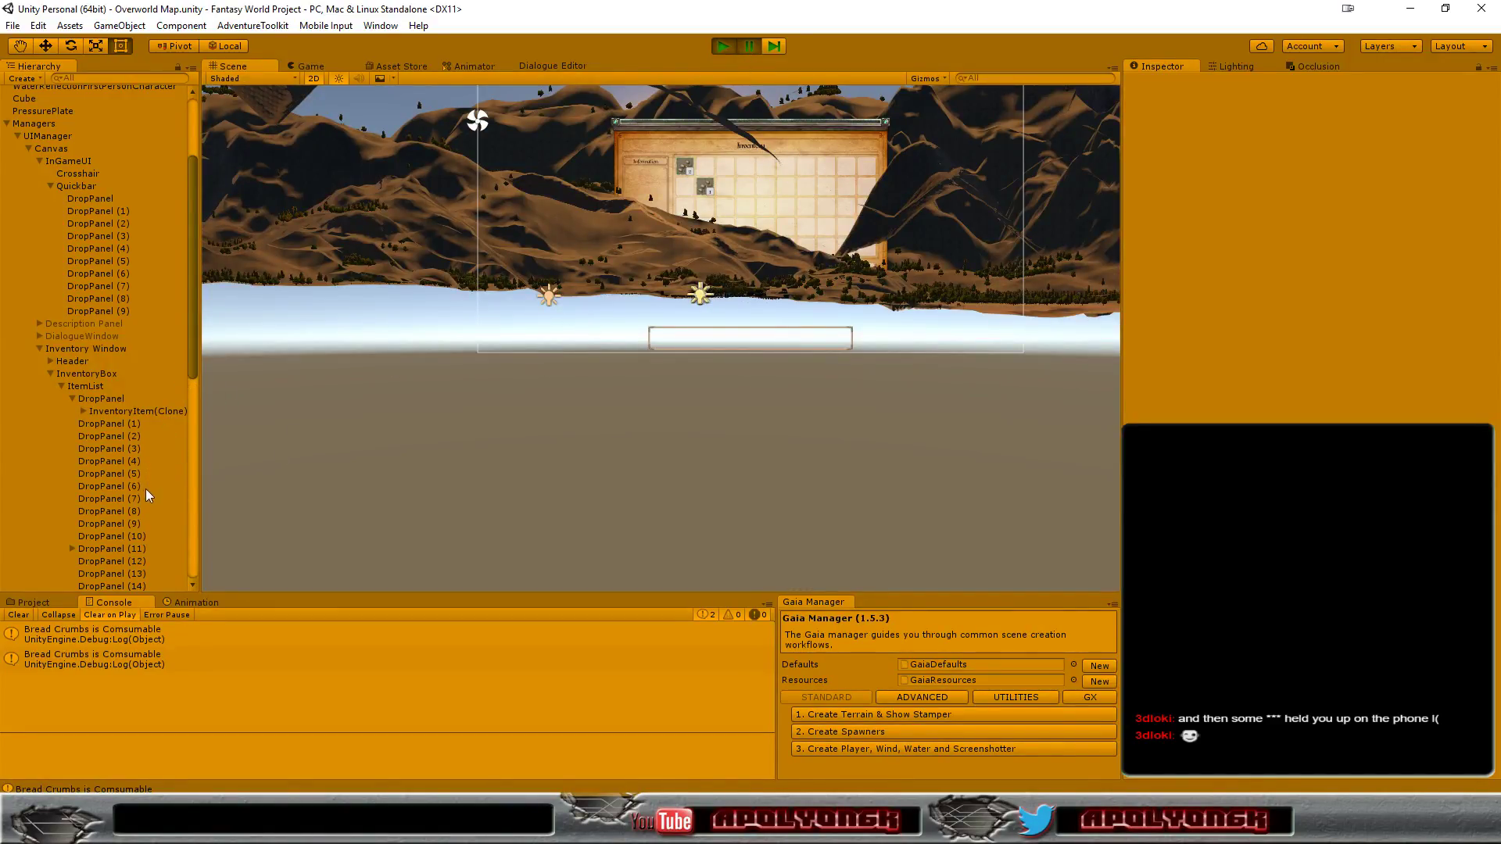
# Step: Select the InventoryItem(Clone) objects under the first DropPanel and DropPanel (11)
pyautogui.click(111, 411)
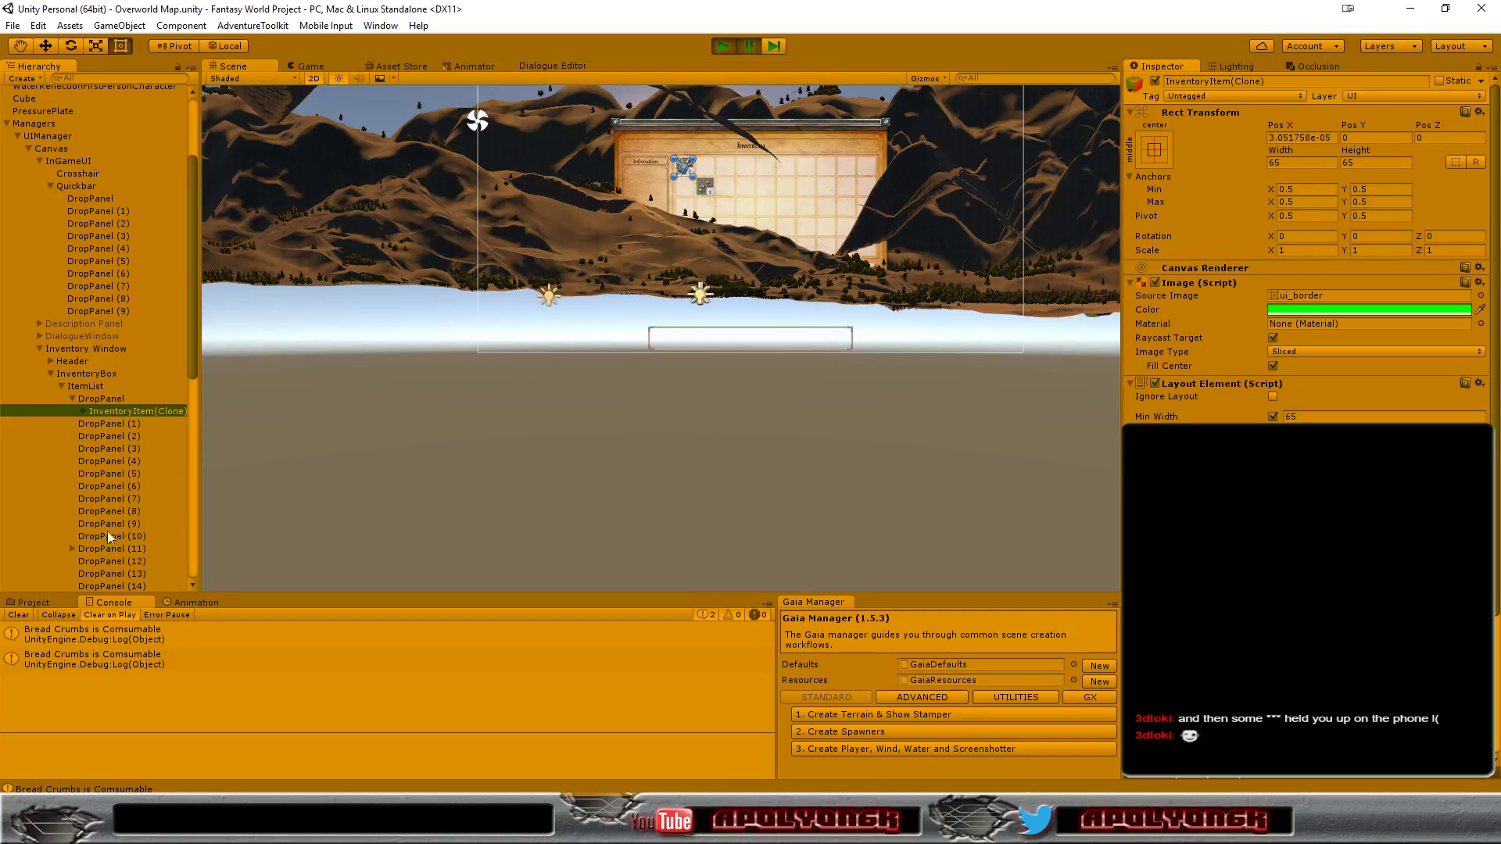
pyautogui.click(73, 549)
pyautogui.click(114, 559)
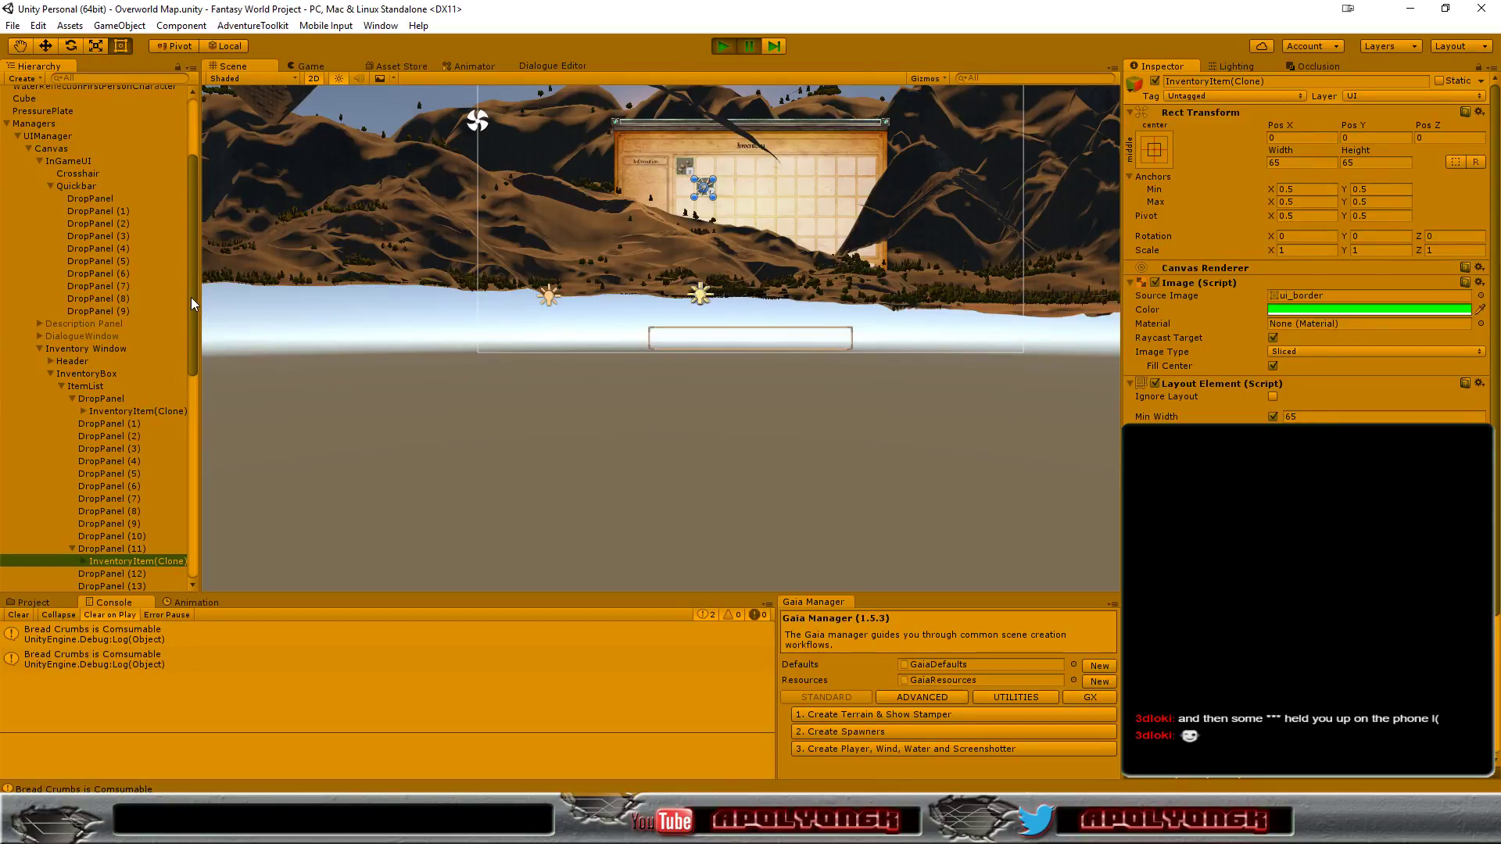
pyautogui.moveTo(191, 298); pyautogui.dragTo(191, 328)
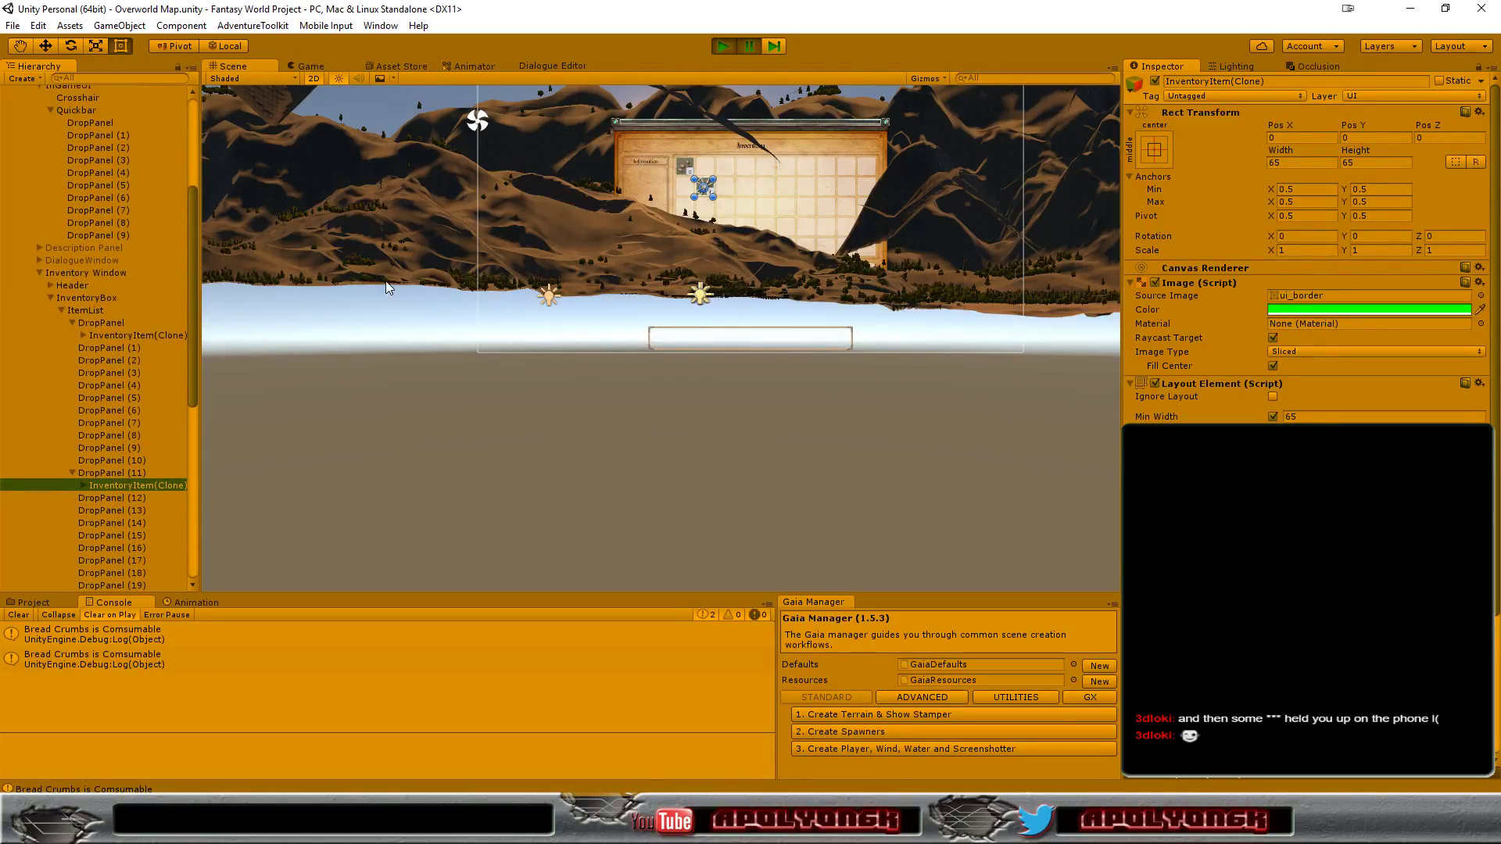
# Step: Unpause, drag the two-item stack to the first quickbar slot, then drag it back into the inventory
pyautogui.click(750, 46)
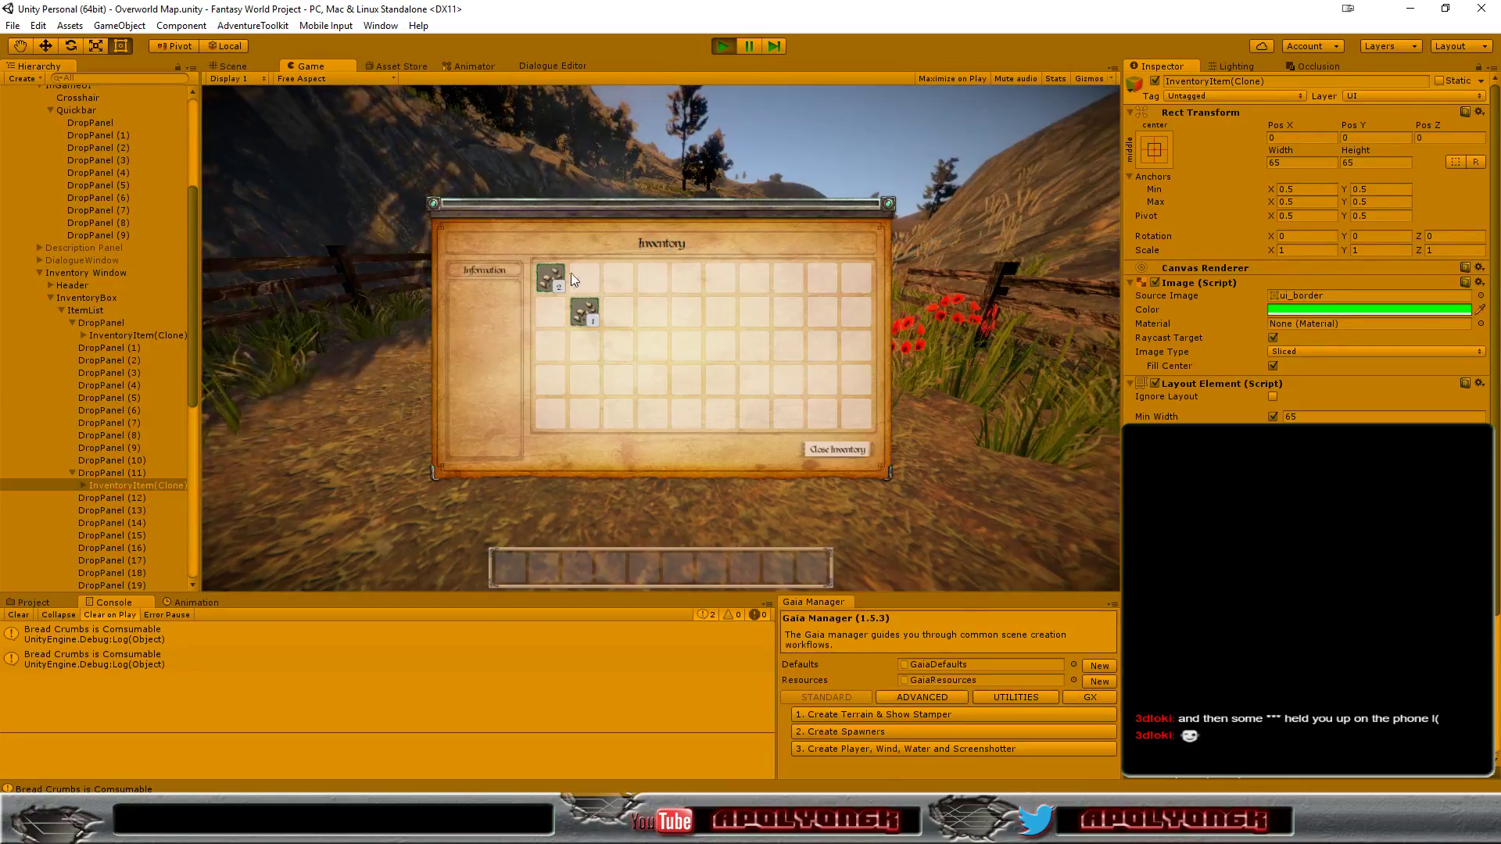
pyautogui.moveTo(551, 277); pyautogui.dragTo(509, 570)
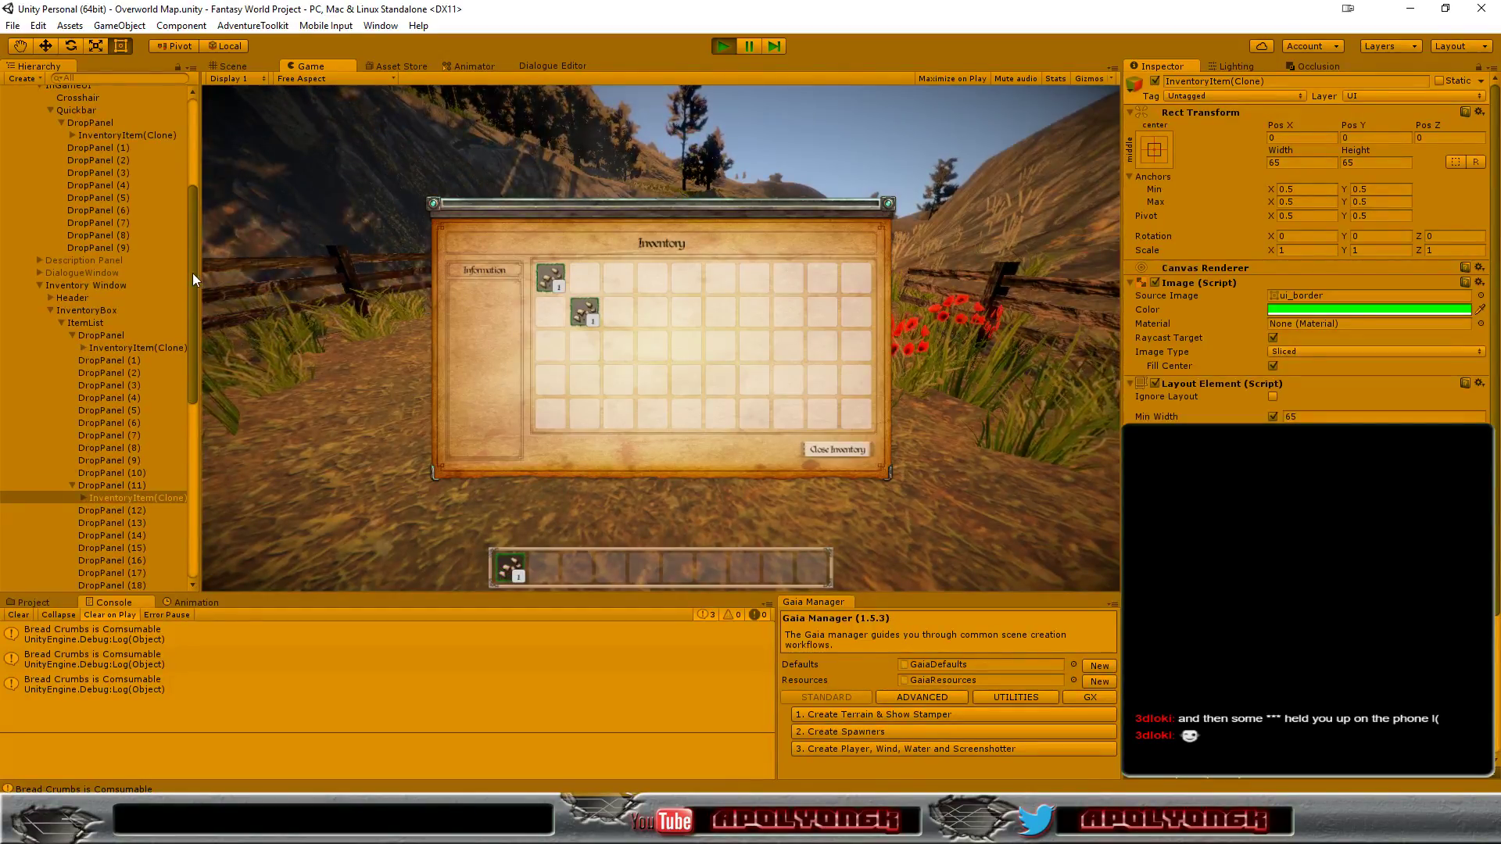
pyautogui.click(134, 134)
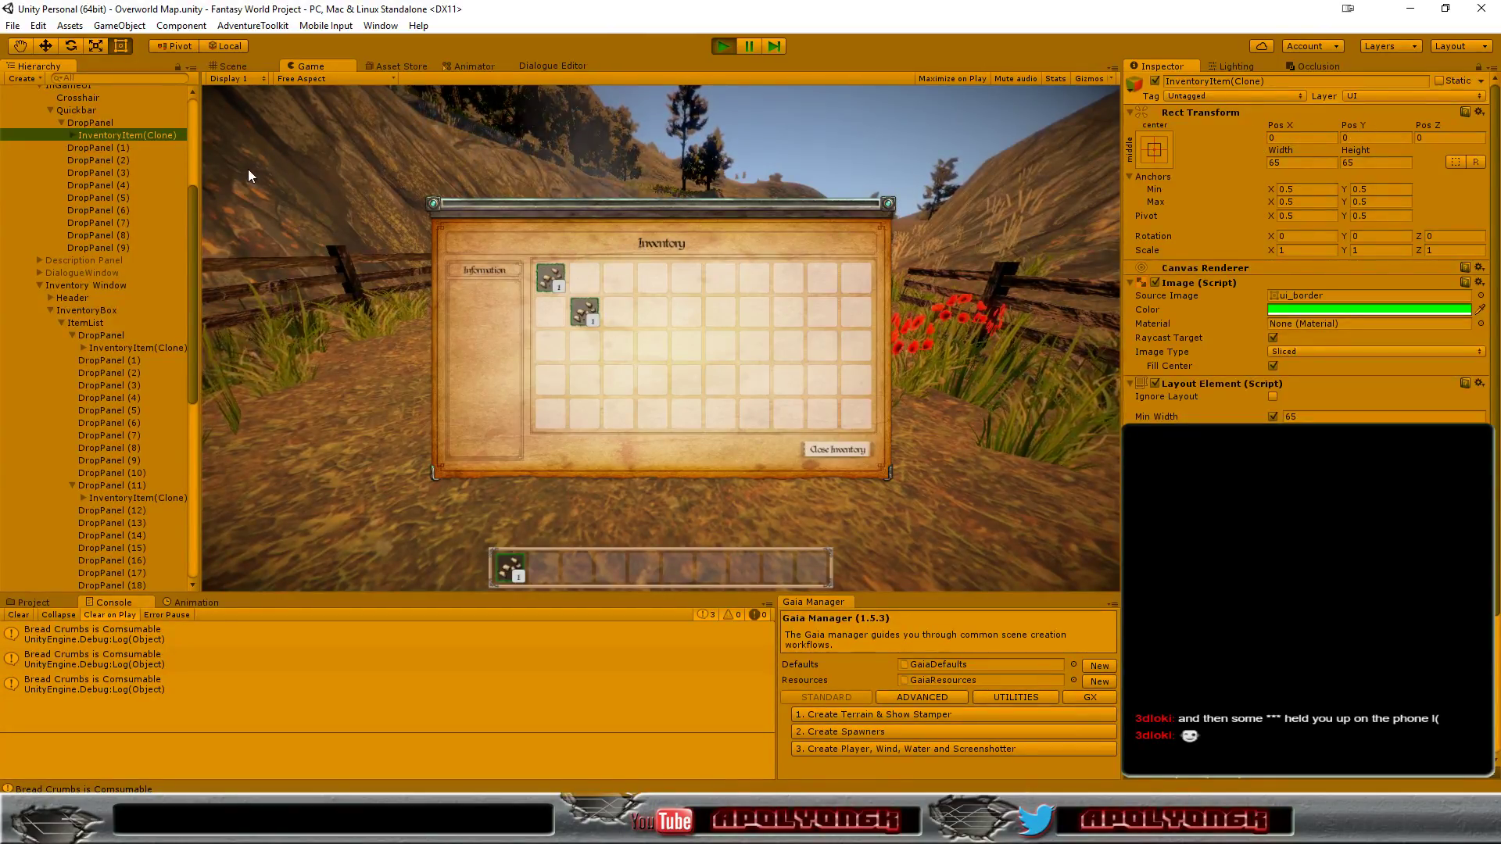
pyautogui.moveTo(507, 569); pyautogui.dragTo(585, 410)
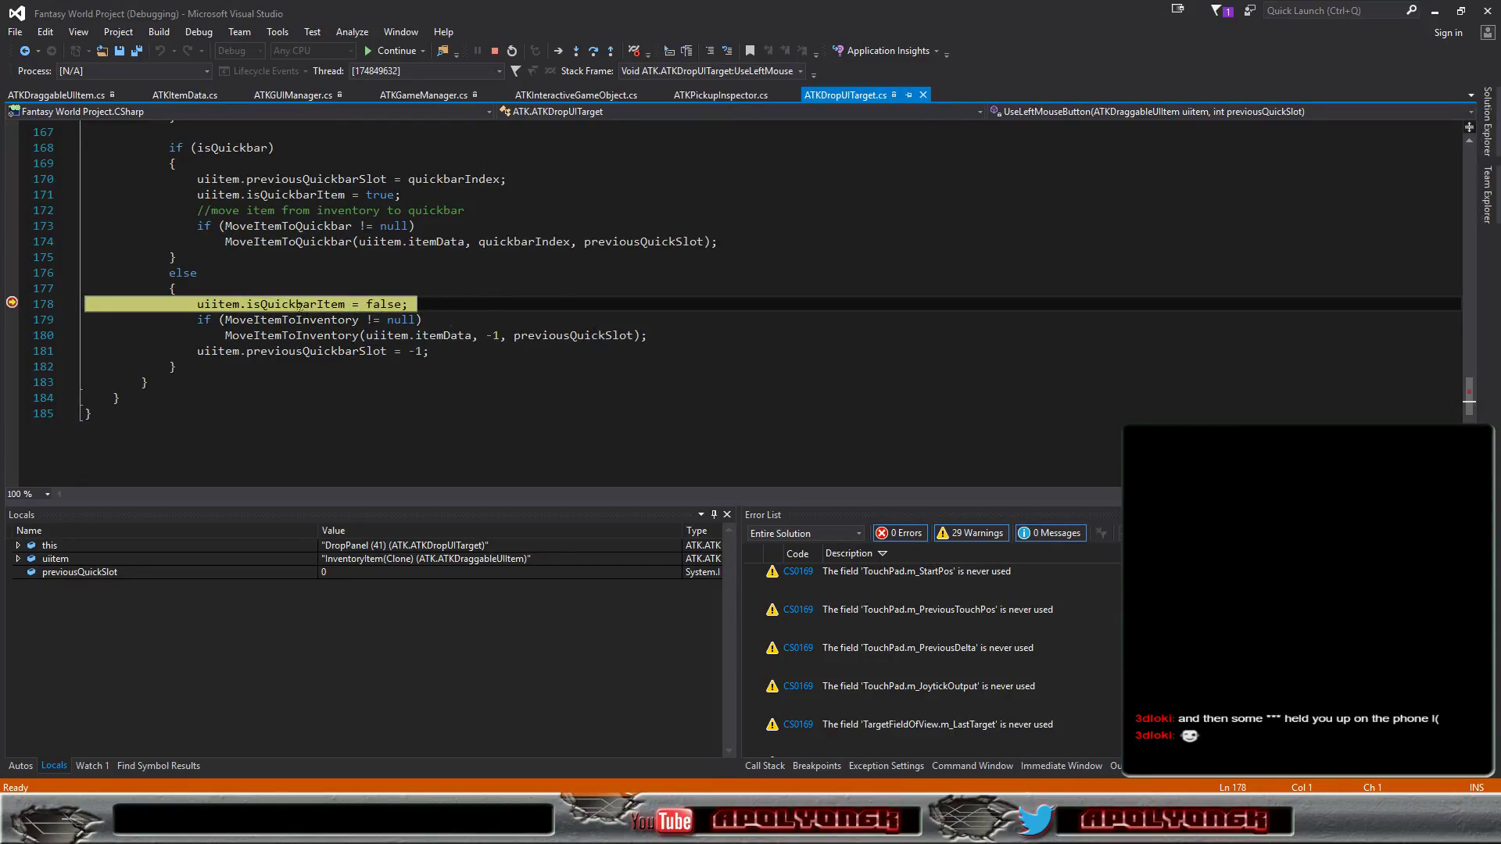
# Step: Step over to line 180 and step into OnMoveItemToInventory
pyautogui.moveTo(301, 306)
pyautogui.click(595, 54)
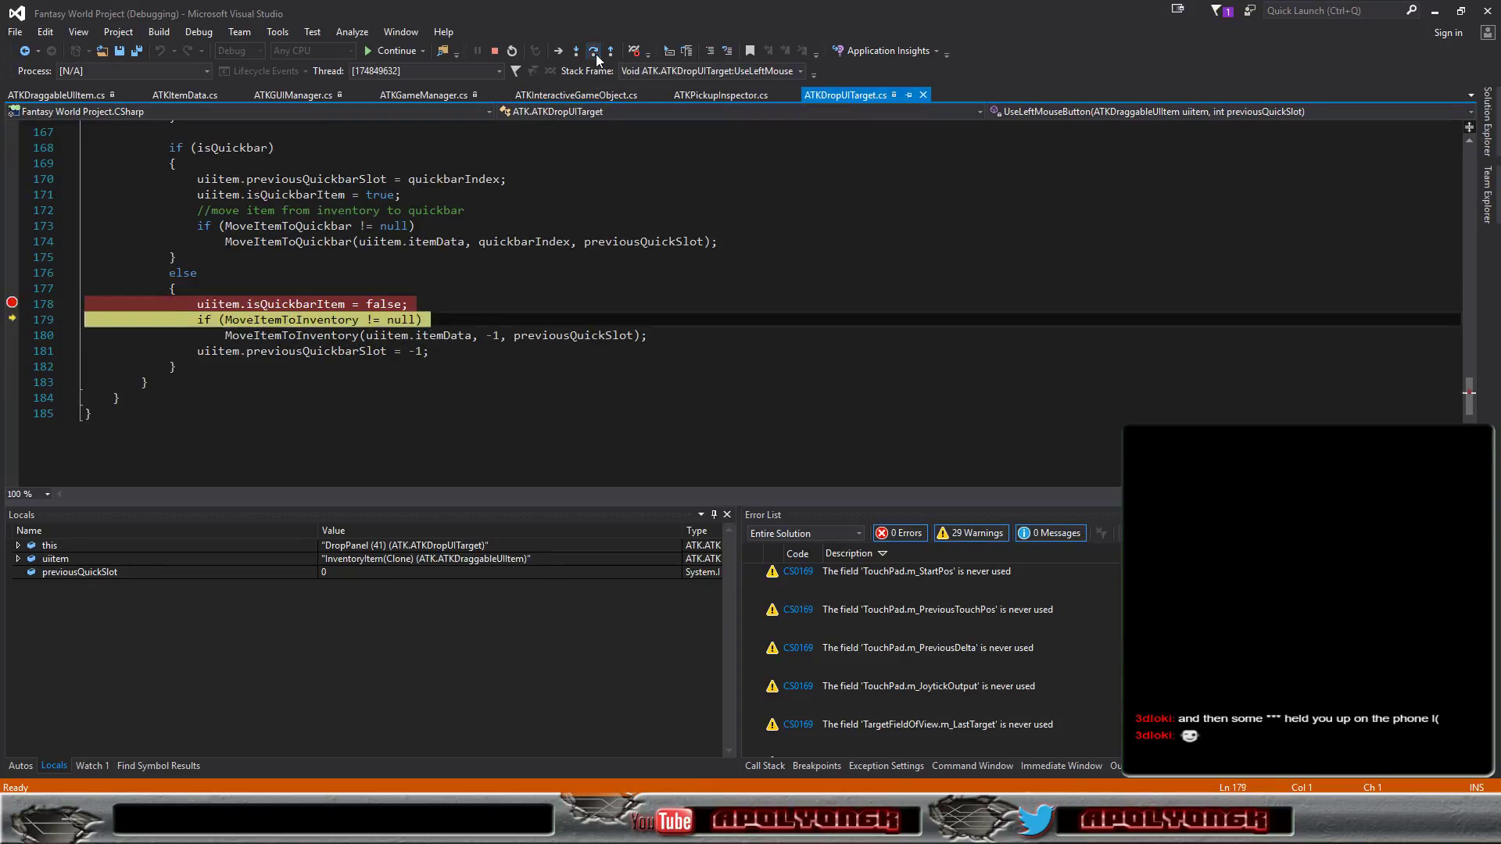
pyautogui.click(596, 53)
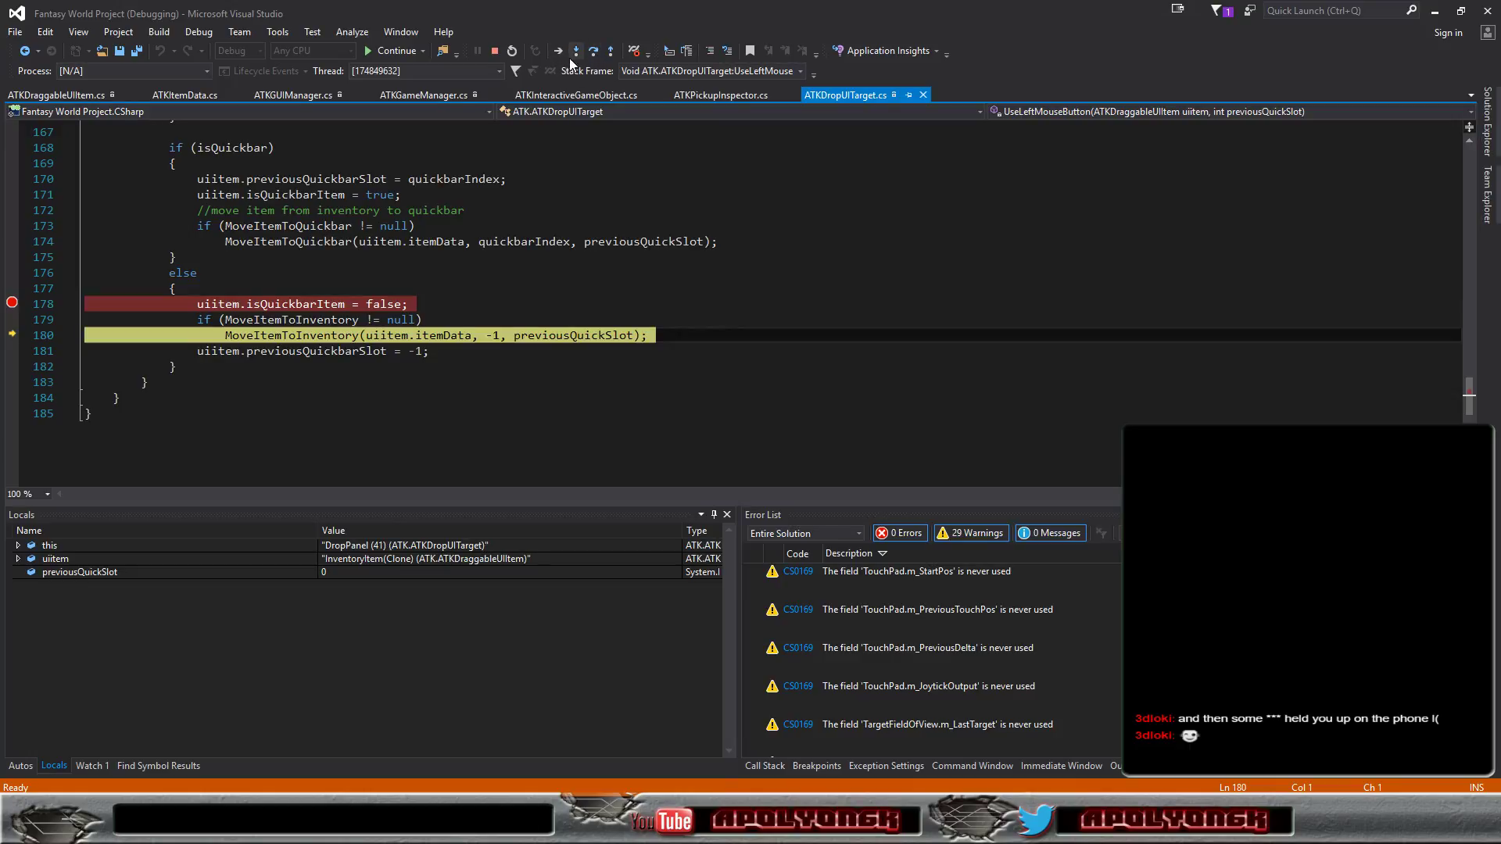
pyautogui.click(572, 54)
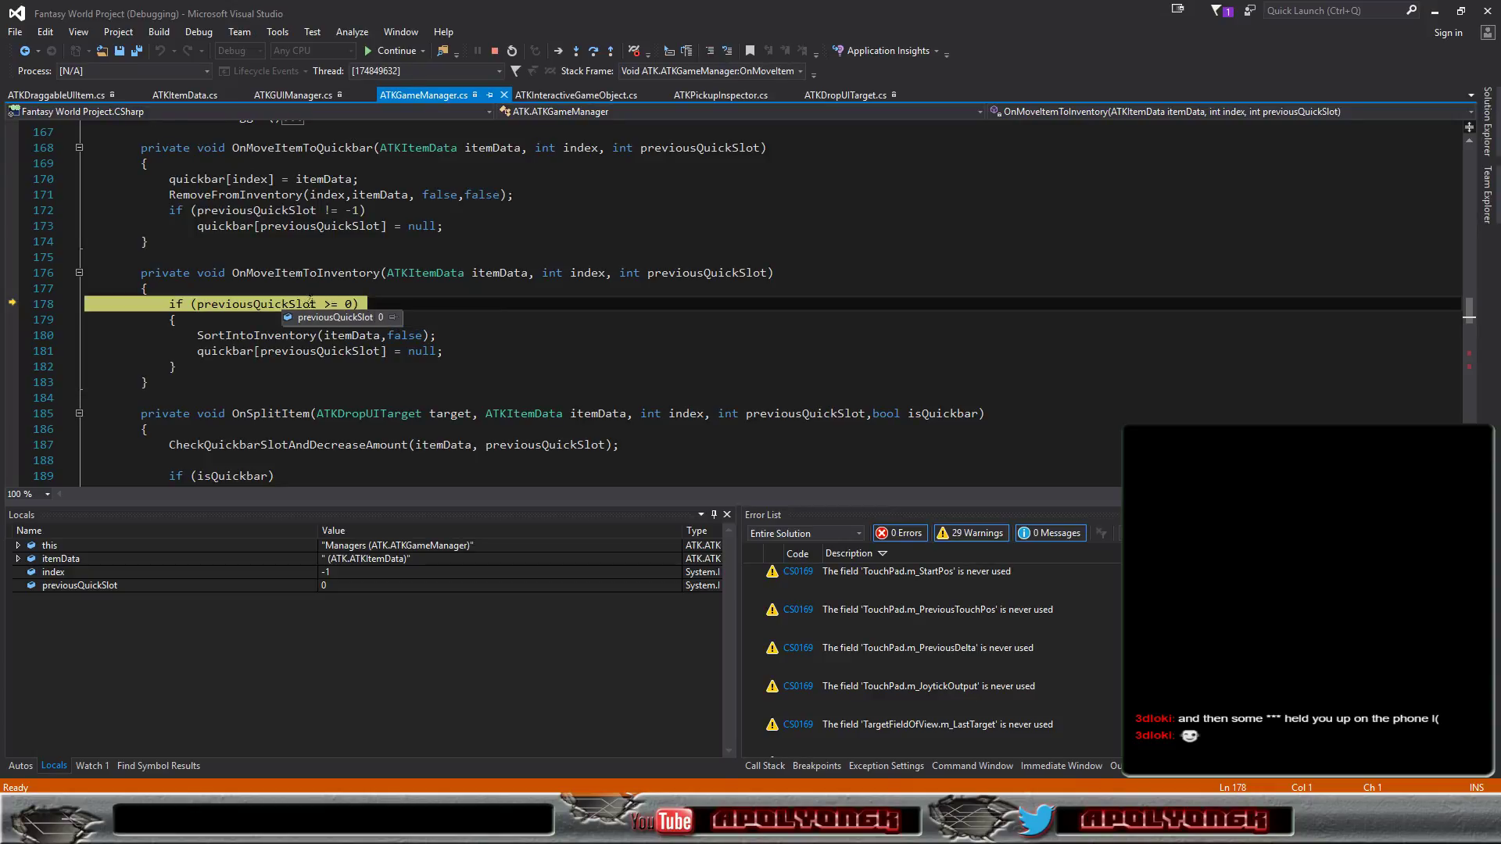
# Step: Step over the previousQuickSlot check and step into SortIntoInventory at line 315
pyautogui.moveTo(336, 302)
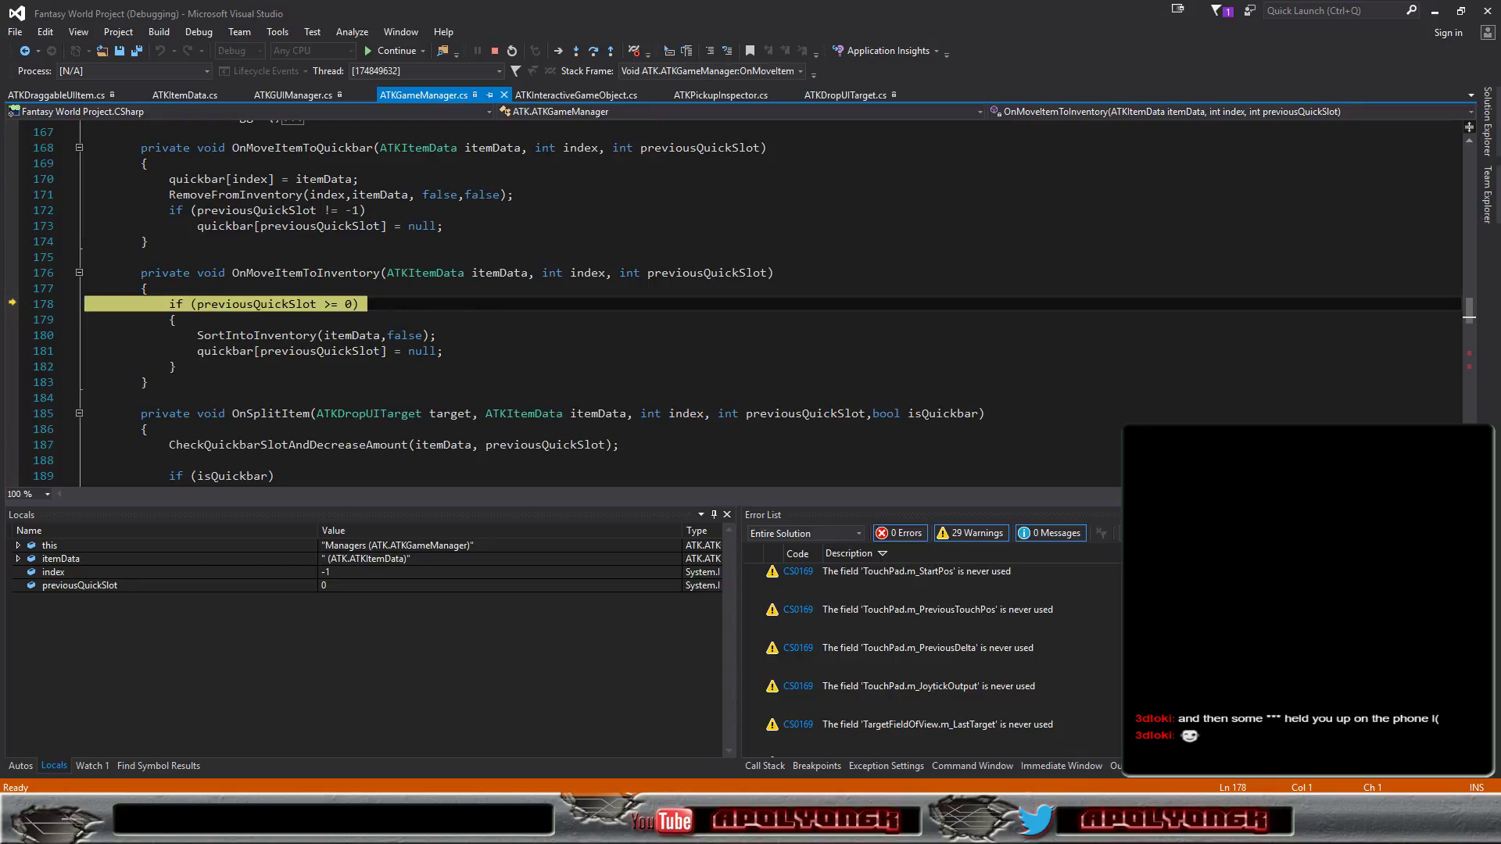
pyautogui.click(592, 53)
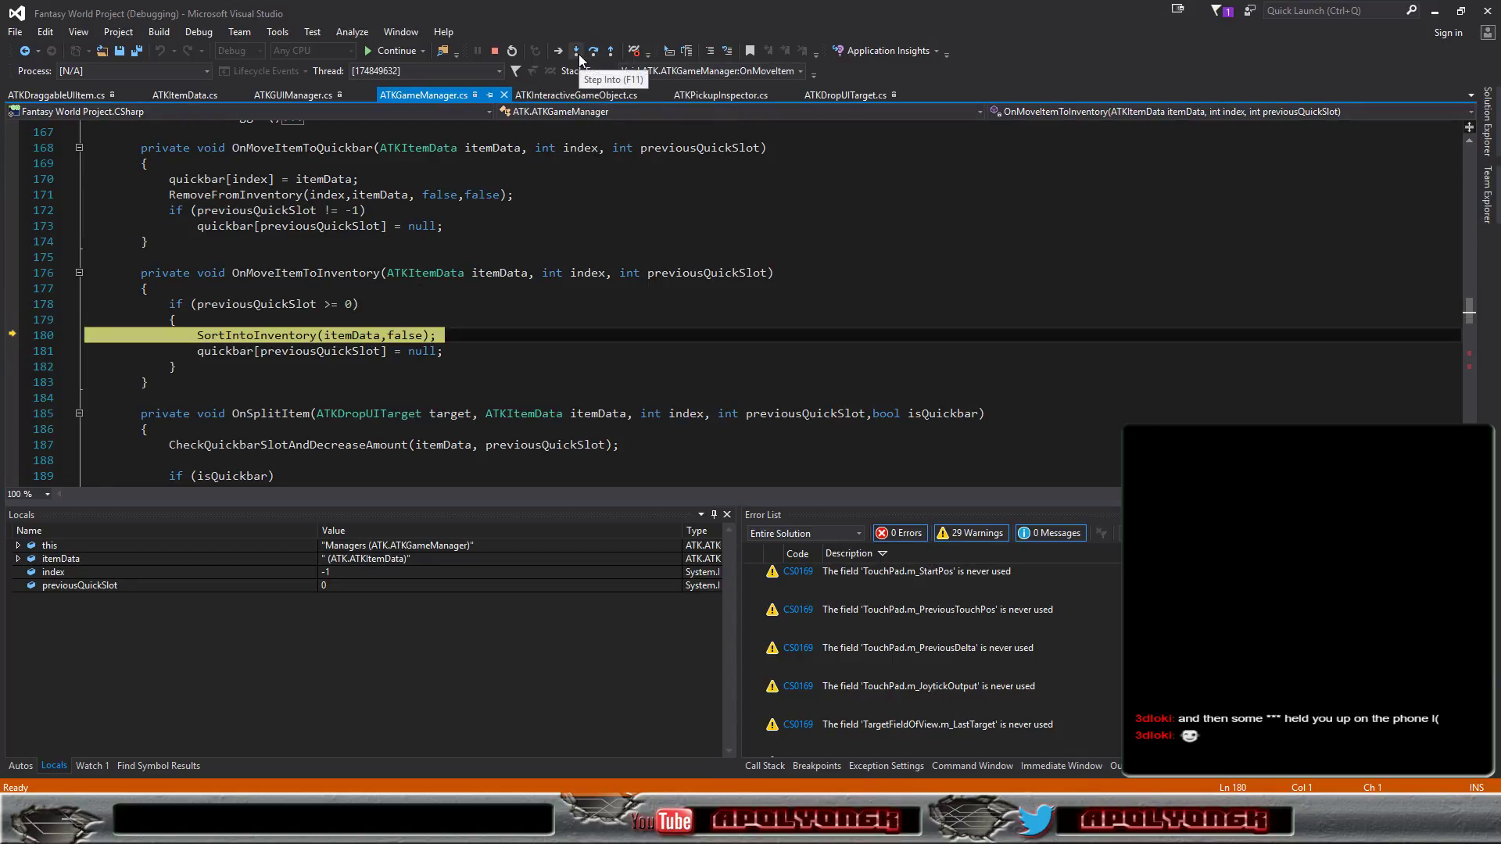
pyautogui.click(578, 54)
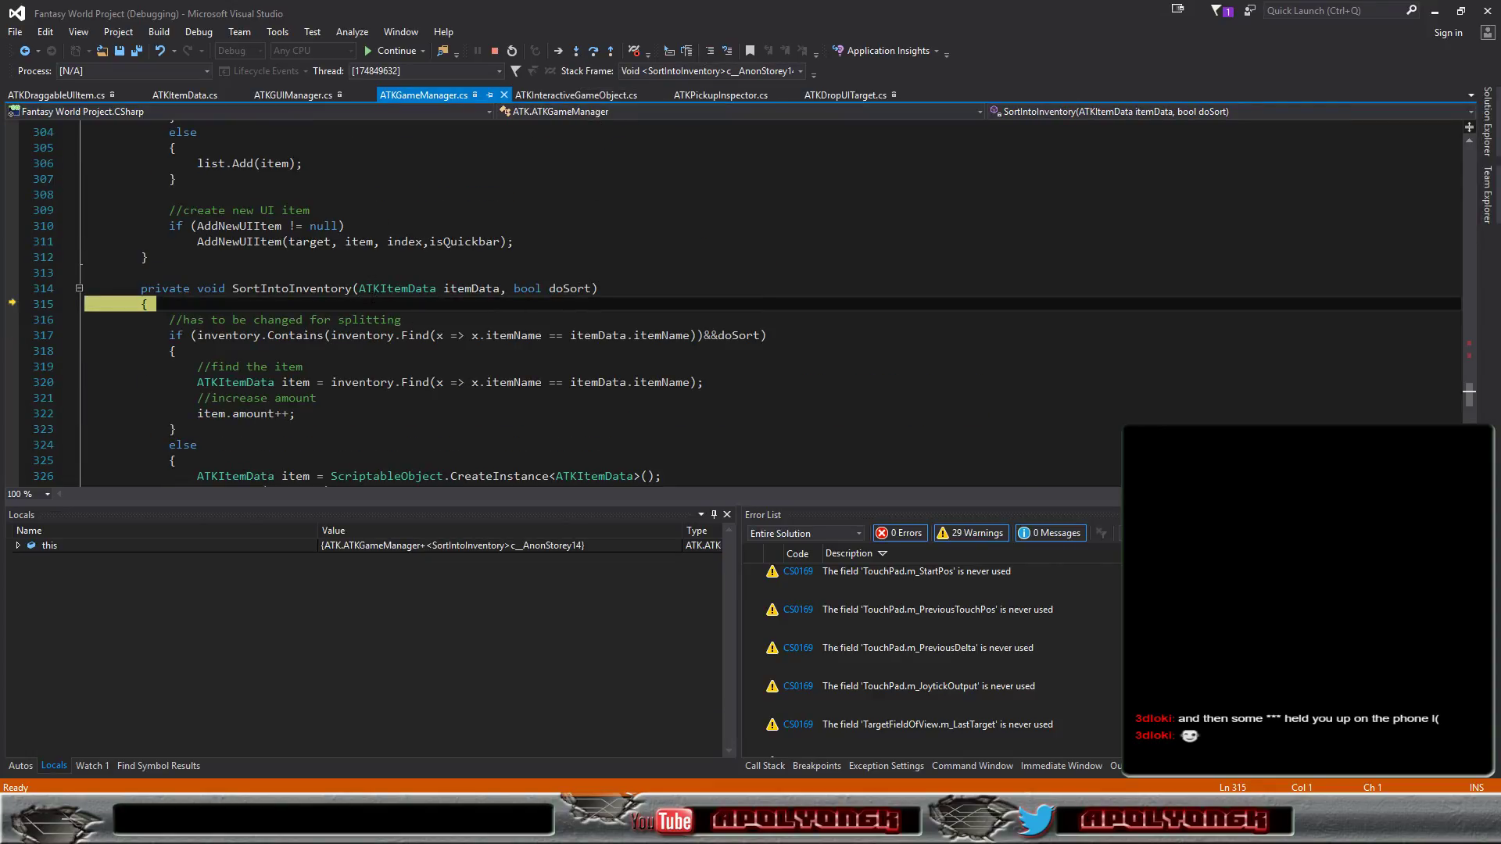
# Step: Step from line 317 past the false doSort check to the new-item branch at line 326
pyautogui.scroll(-3, 374, 295)
pyautogui.scroll(2, 374, 294)
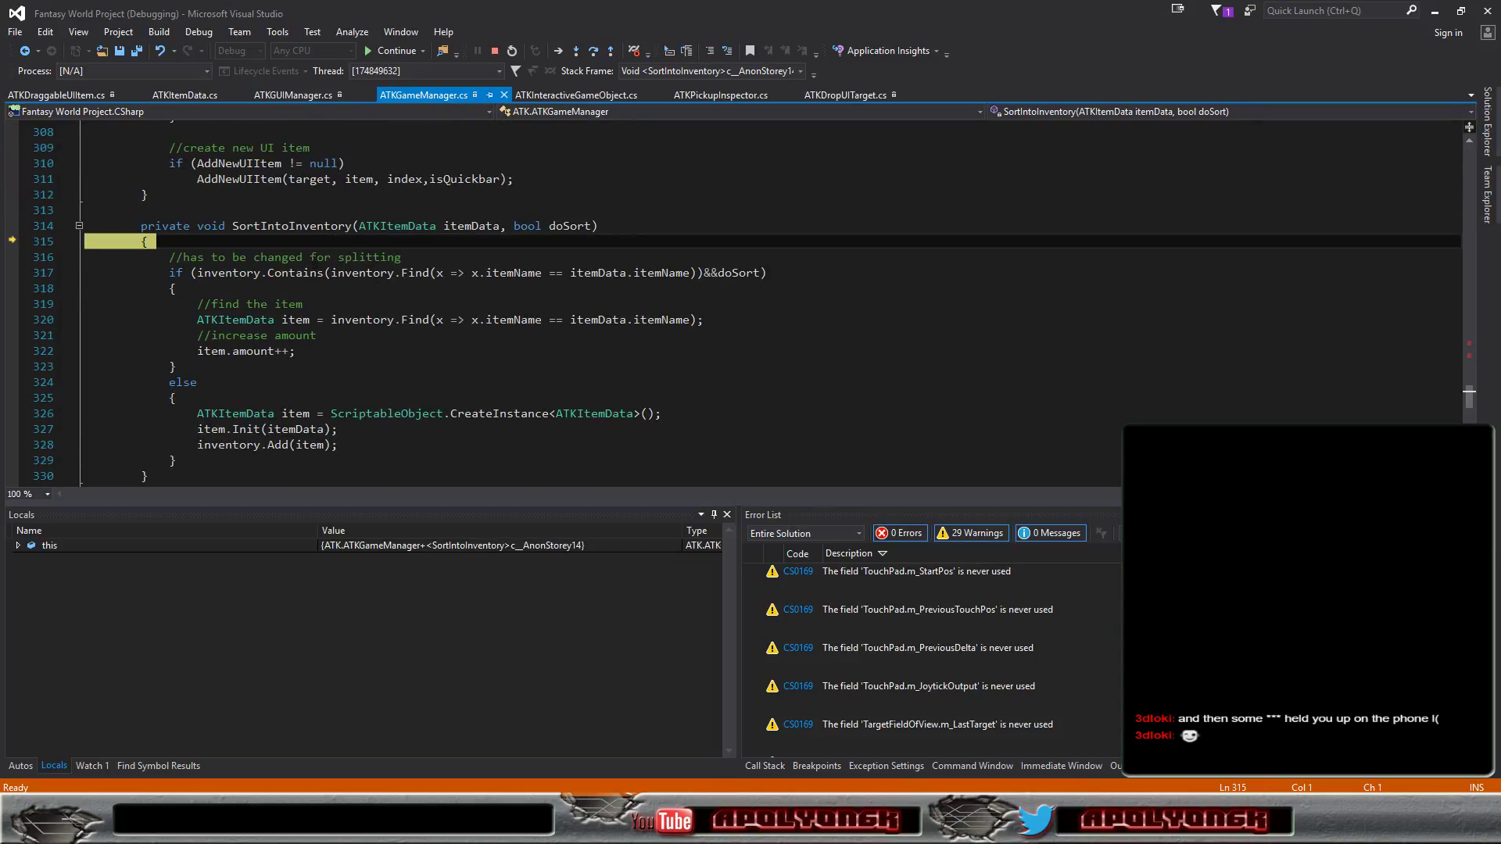
pyautogui.click(594, 51)
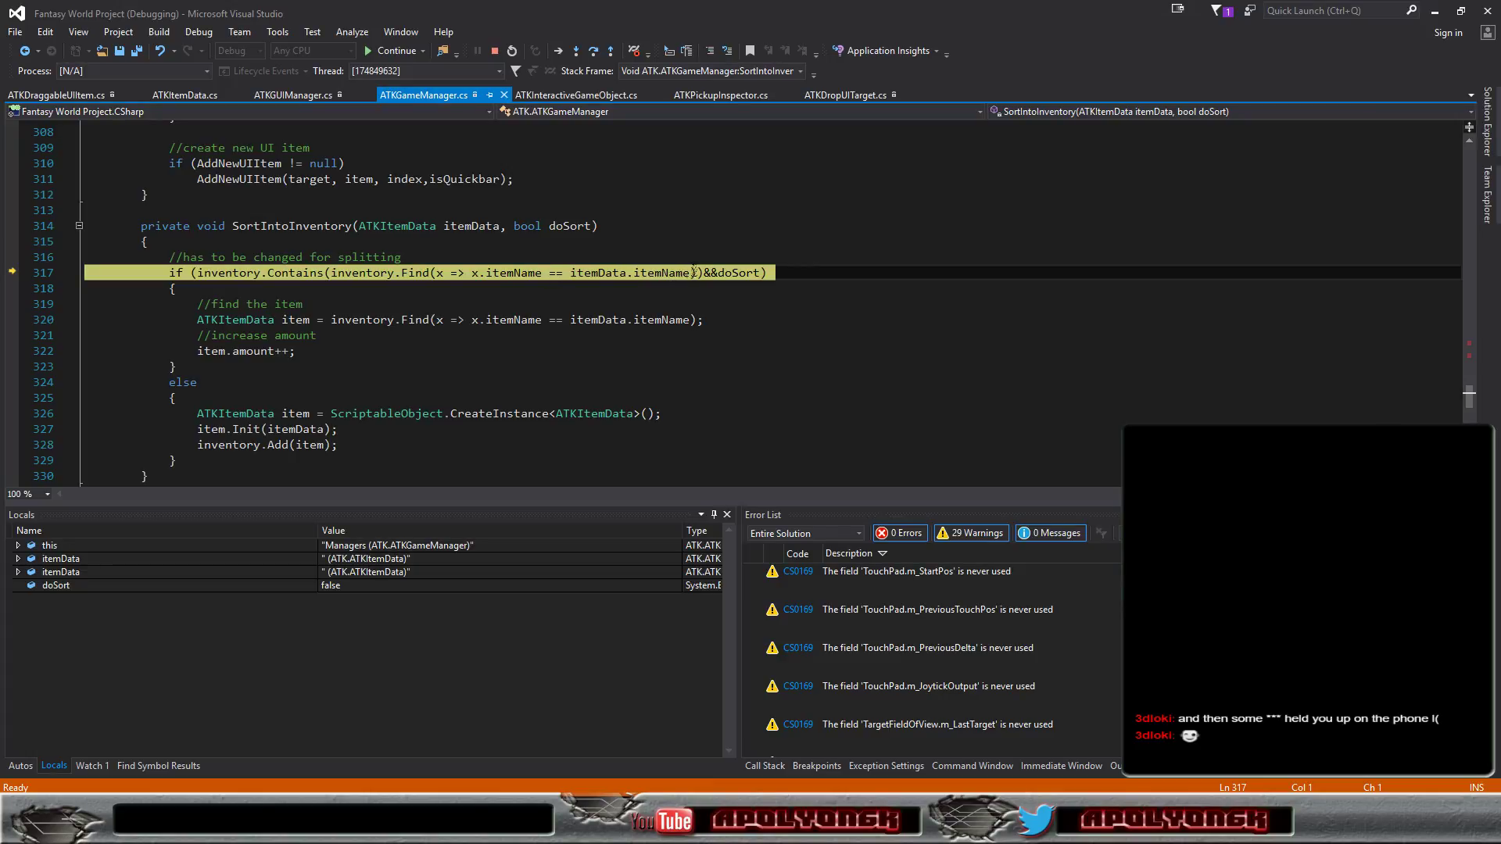
pyautogui.moveTo(728, 271)
pyautogui.click(591, 55)
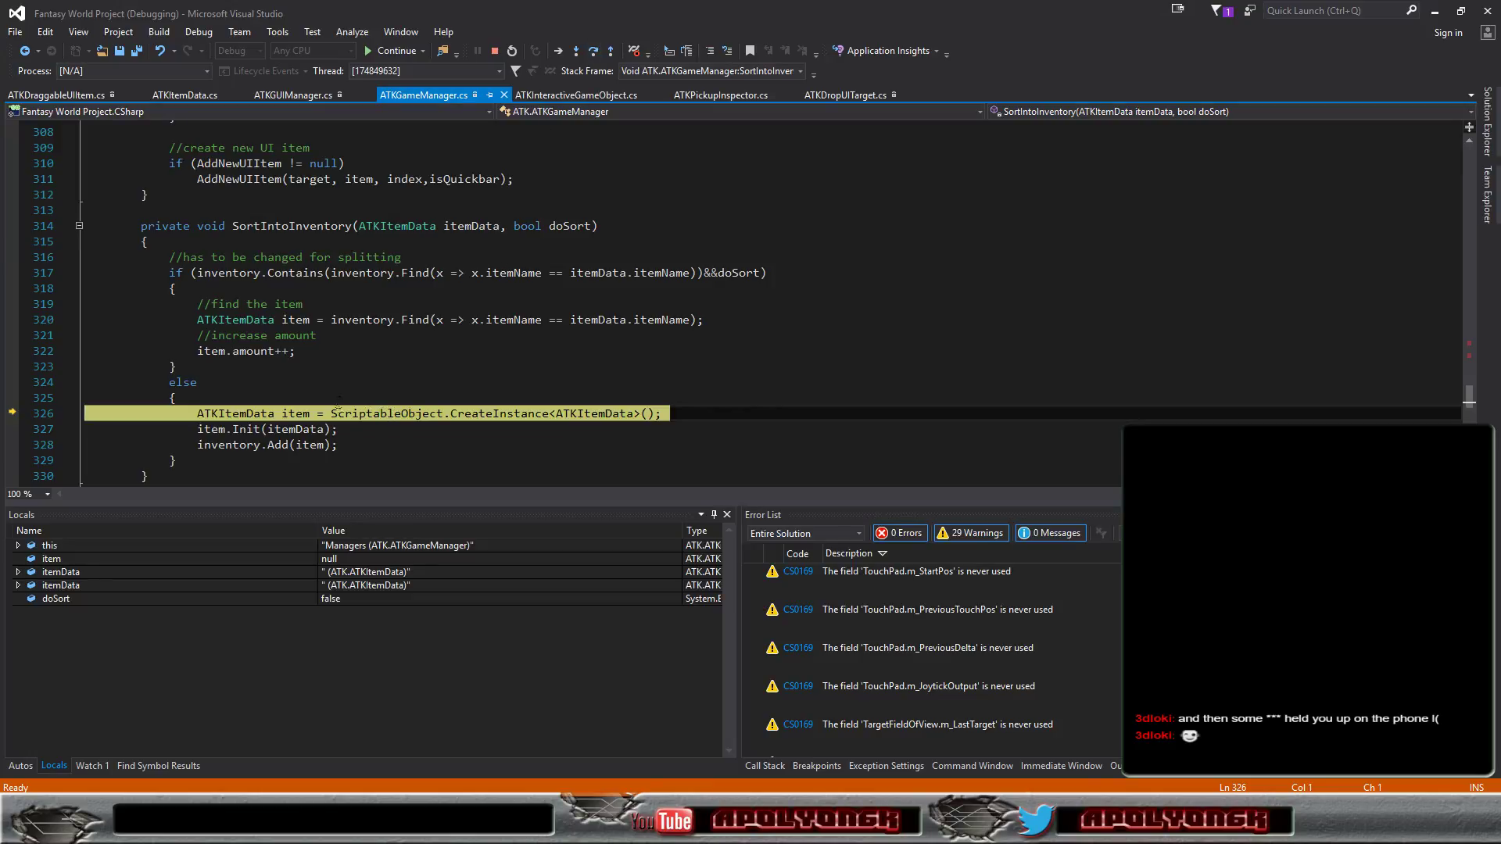
# Step: Inspect the itemData fields in the Locals window
pyautogui.moveTo(300, 414)
pyautogui.moveTo(223, 446)
pyautogui.moveTo(313, 446)
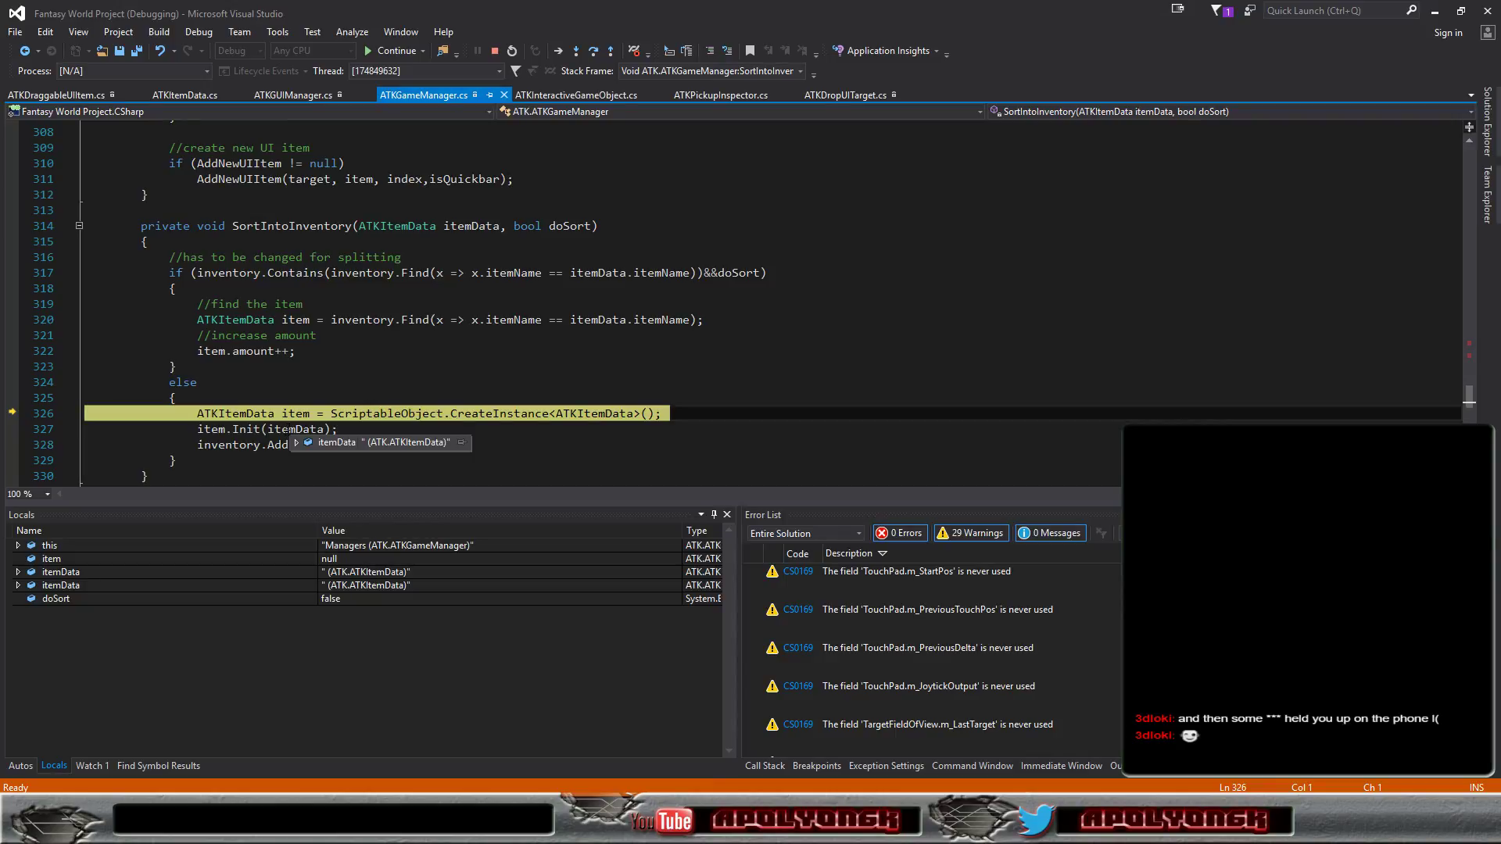
pyautogui.click(18, 573)
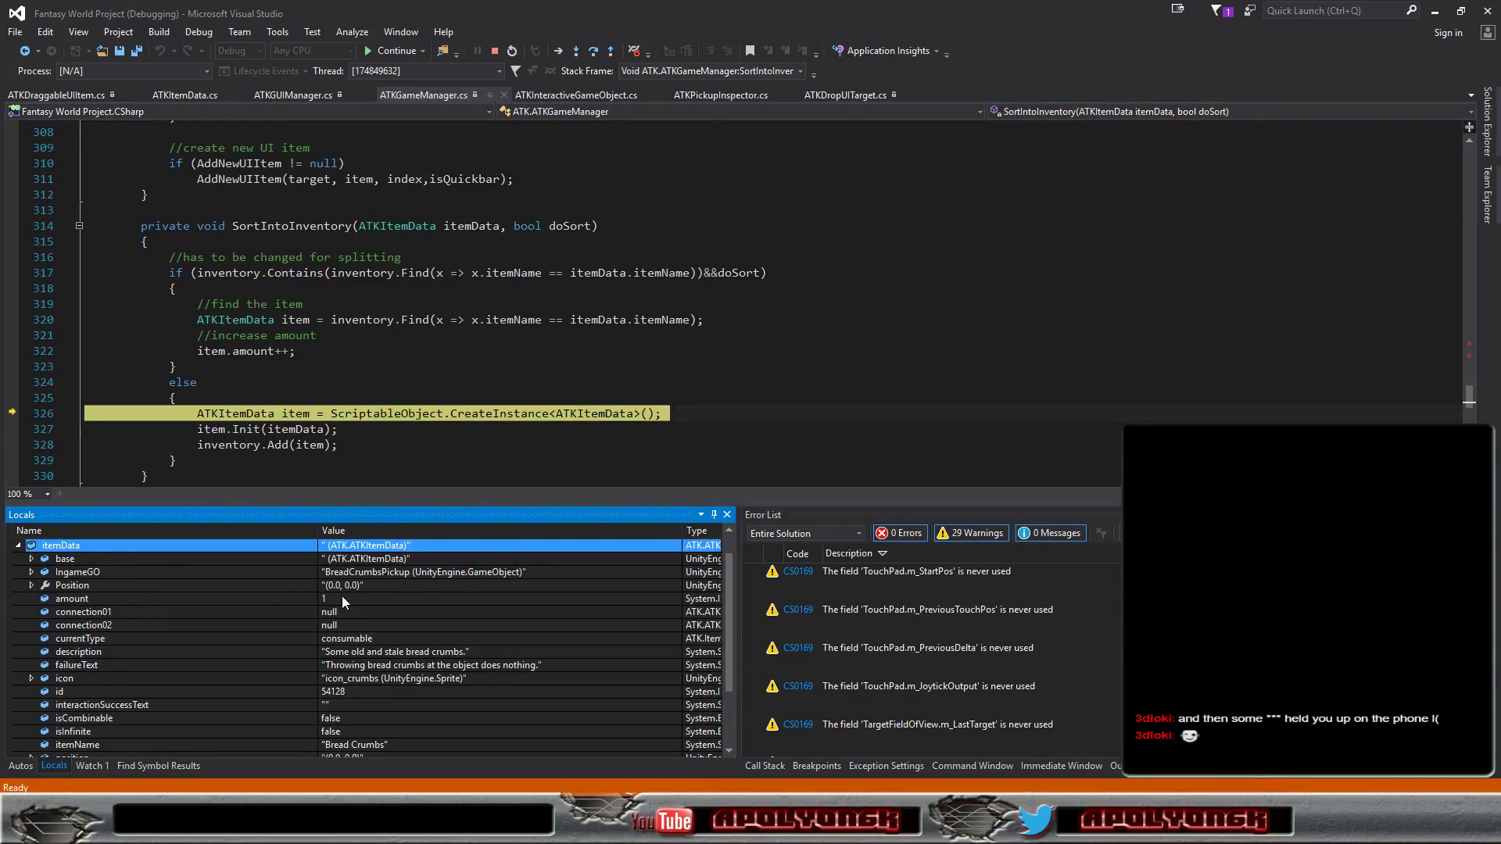
pyautogui.click(18, 546)
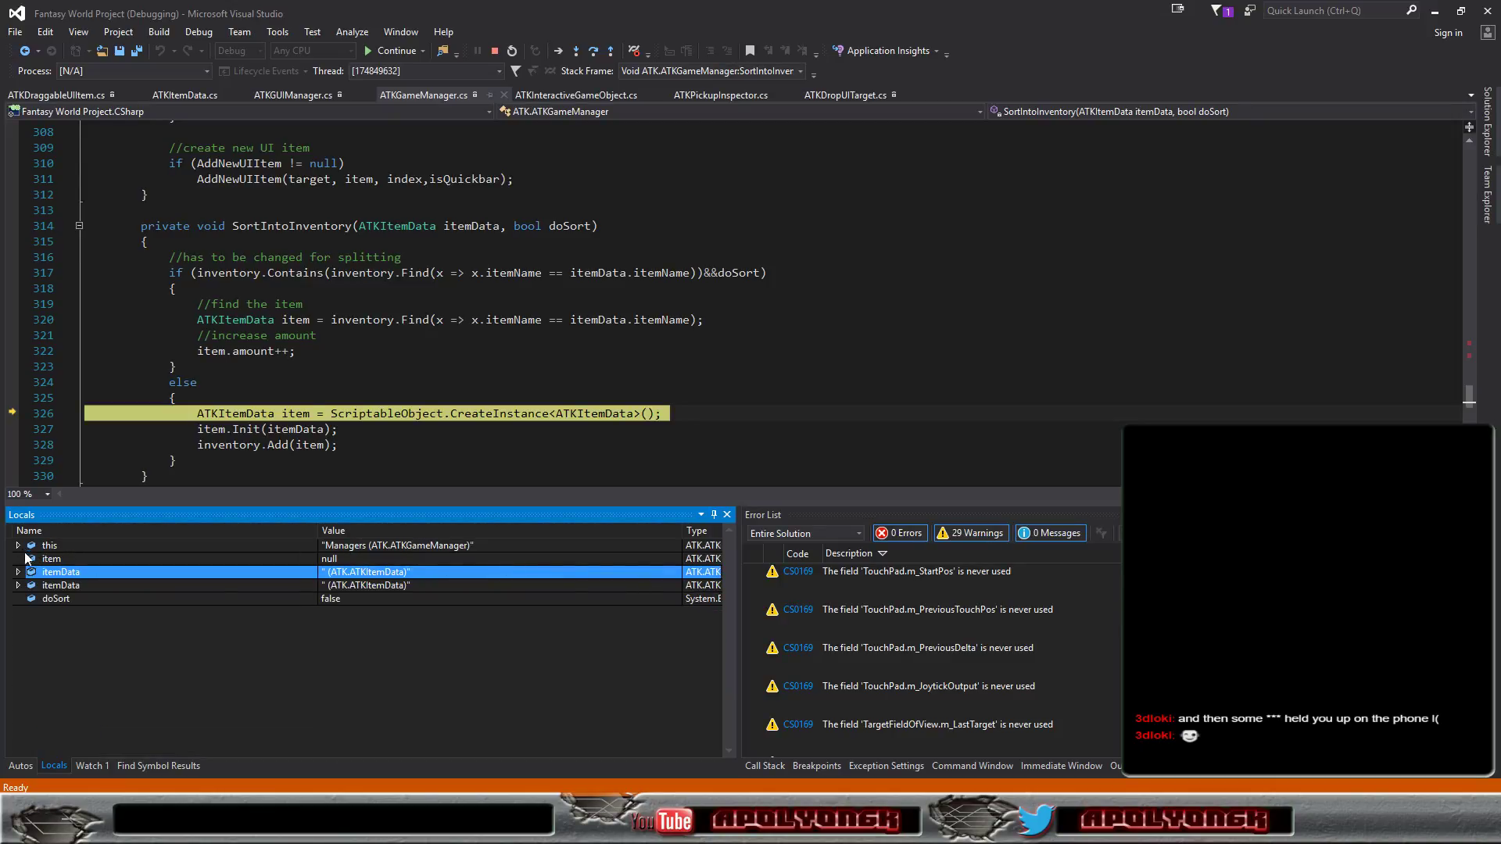
pyautogui.click(18, 586)
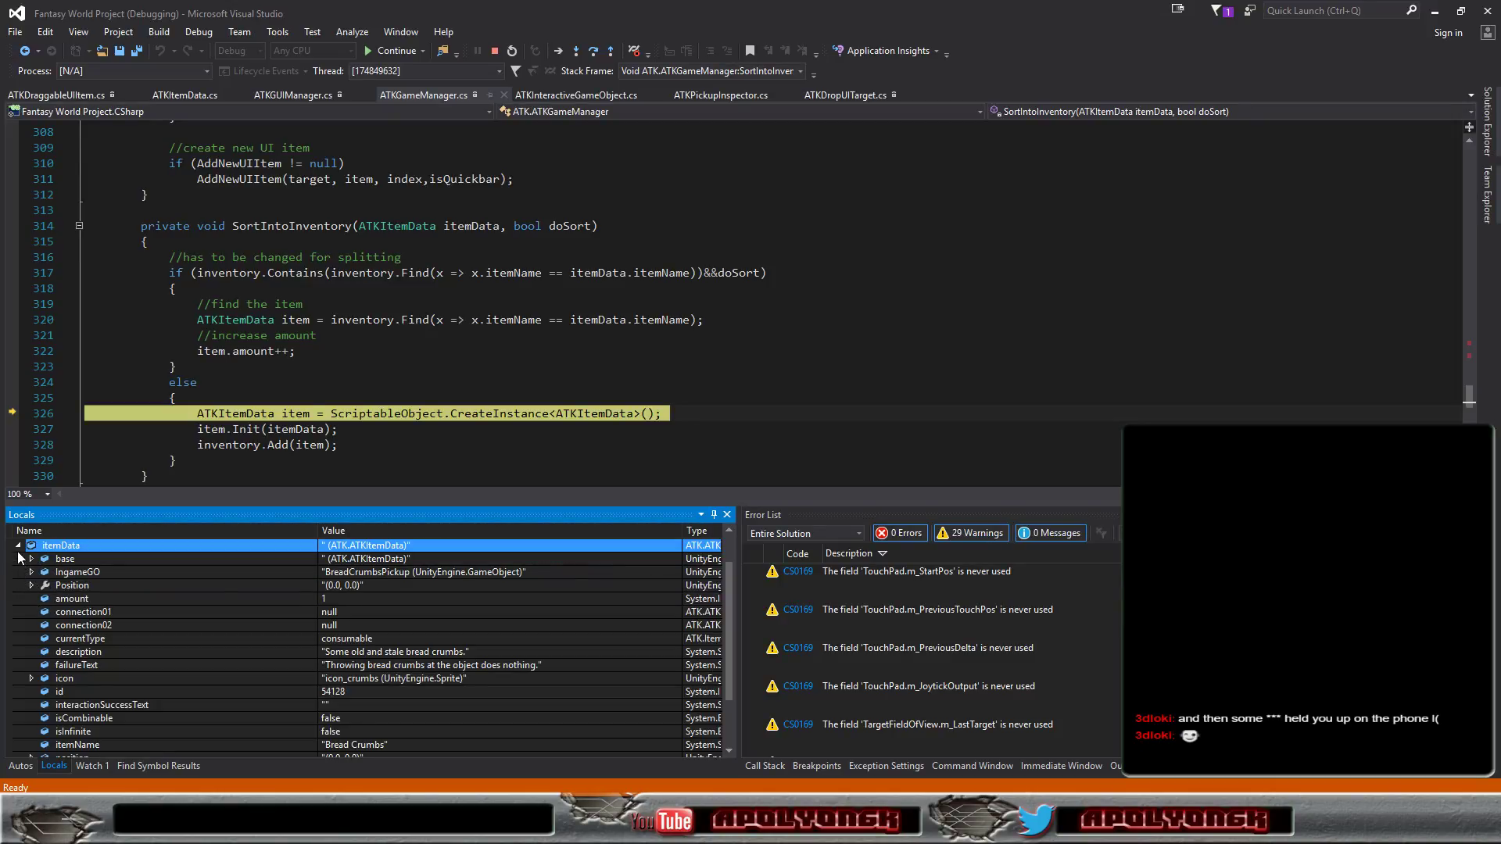
pyautogui.click(18, 546)
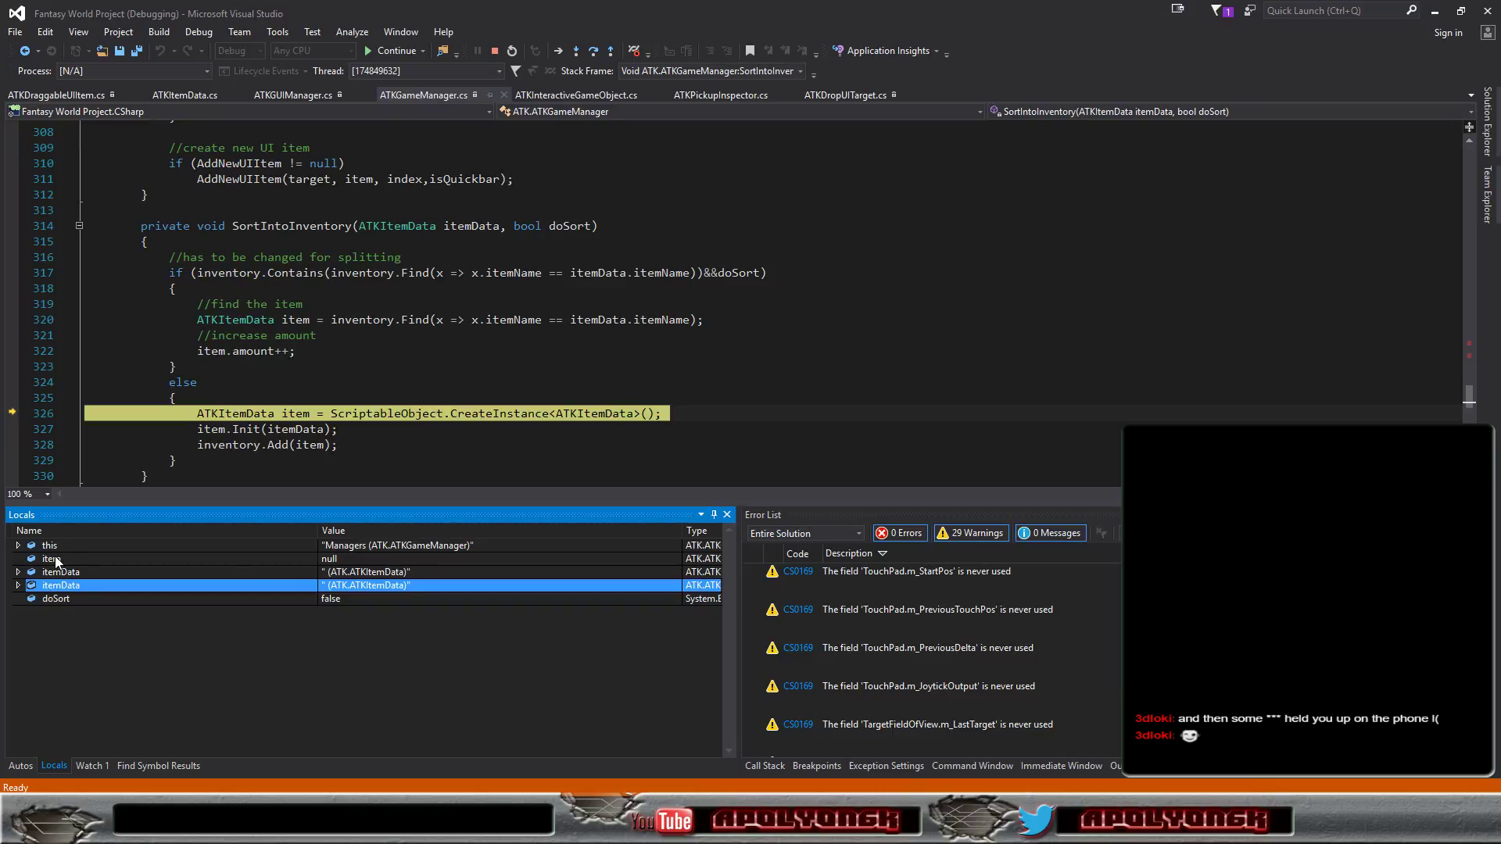
# Step: Step over lines 326–330 to create and add the new item, returning to line 181
pyautogui.click(598, 54)
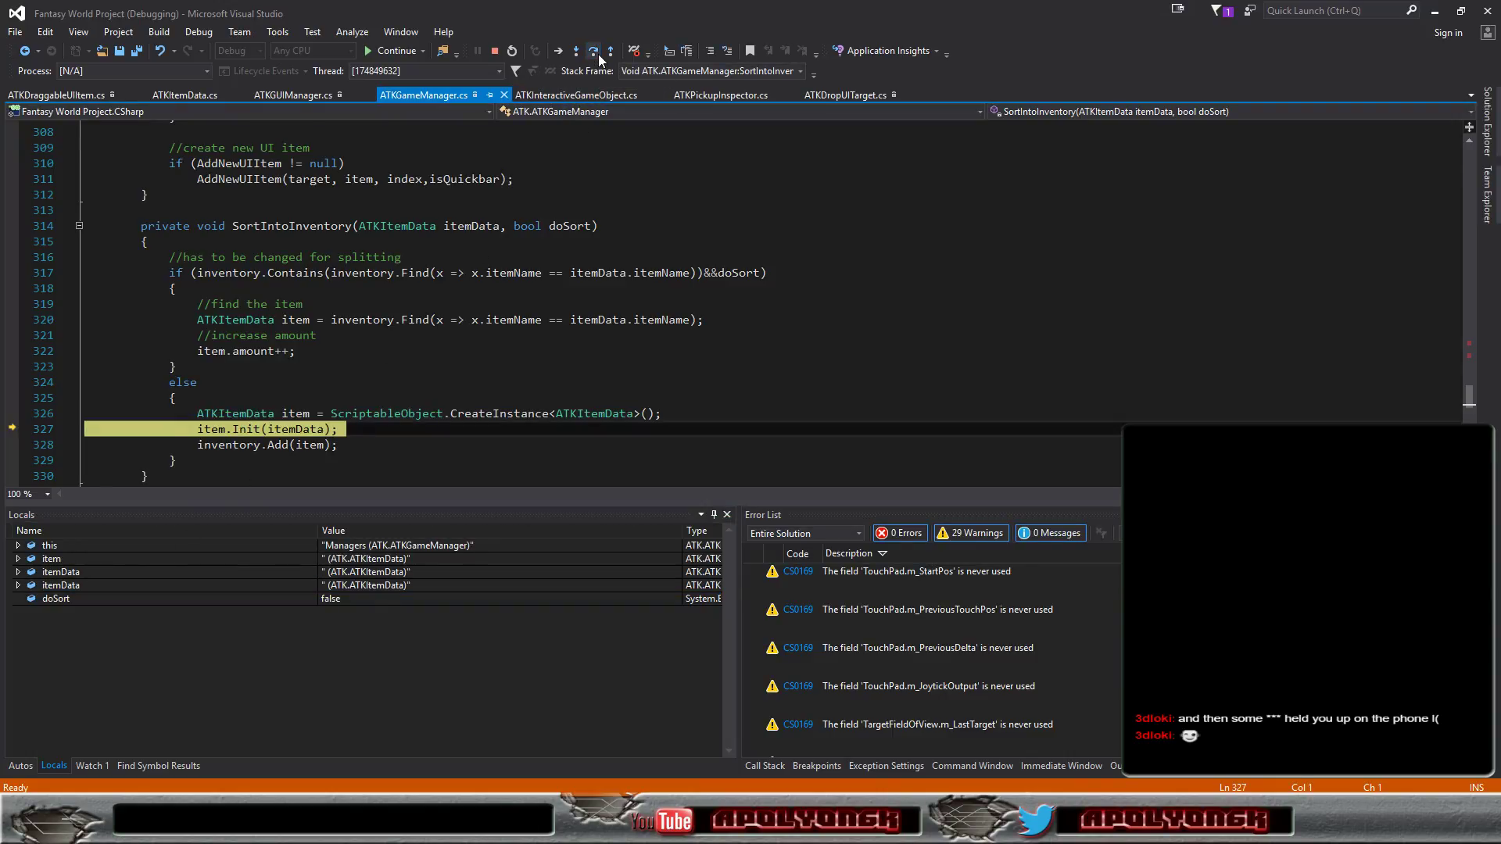
pyautogui.click(598, 53)
pyautogui.click(599, 58)
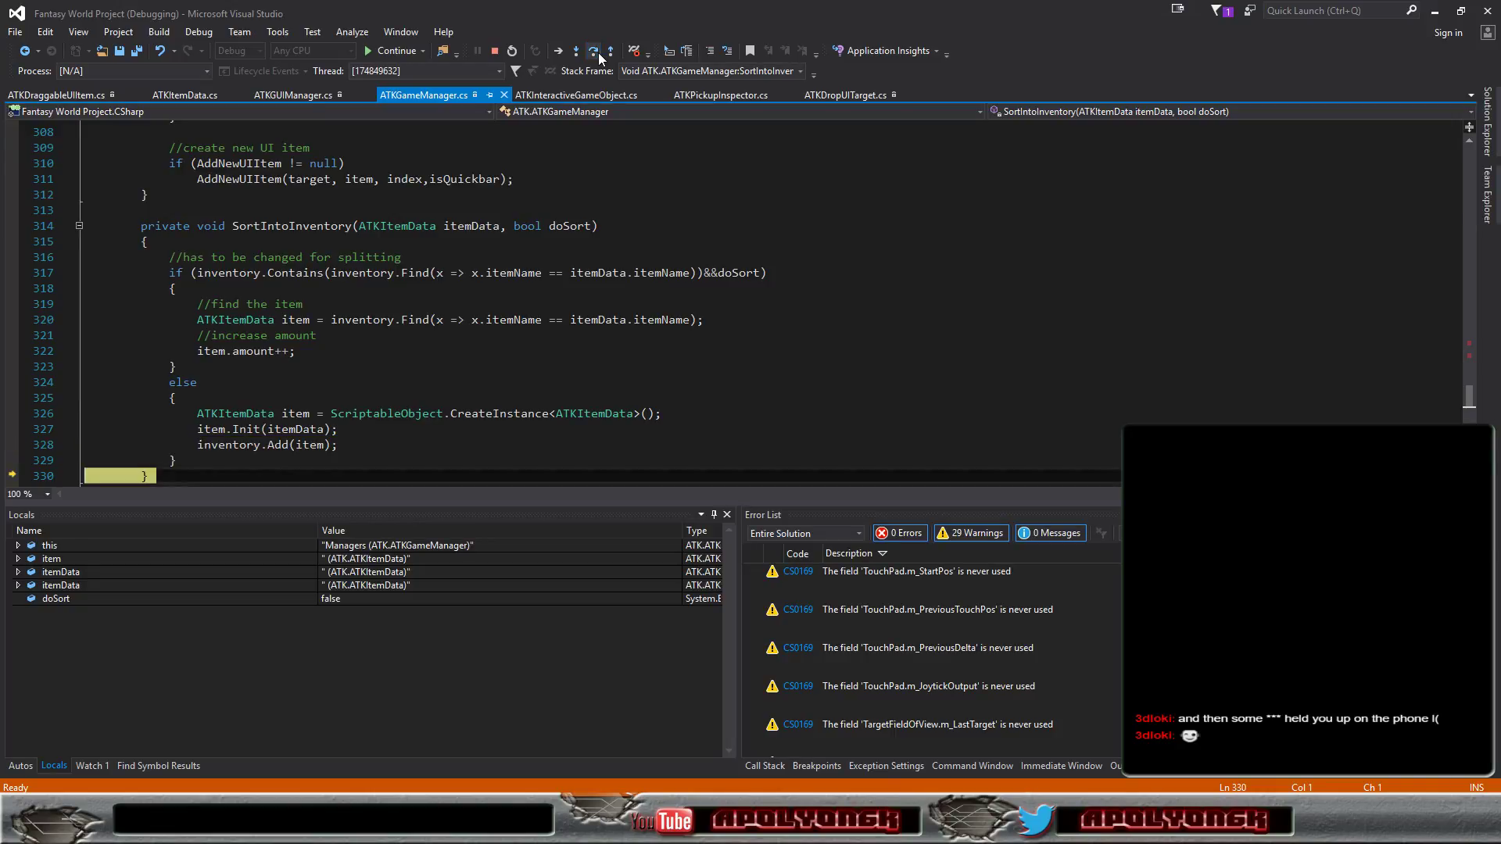
pyautogui.click(600, 58)
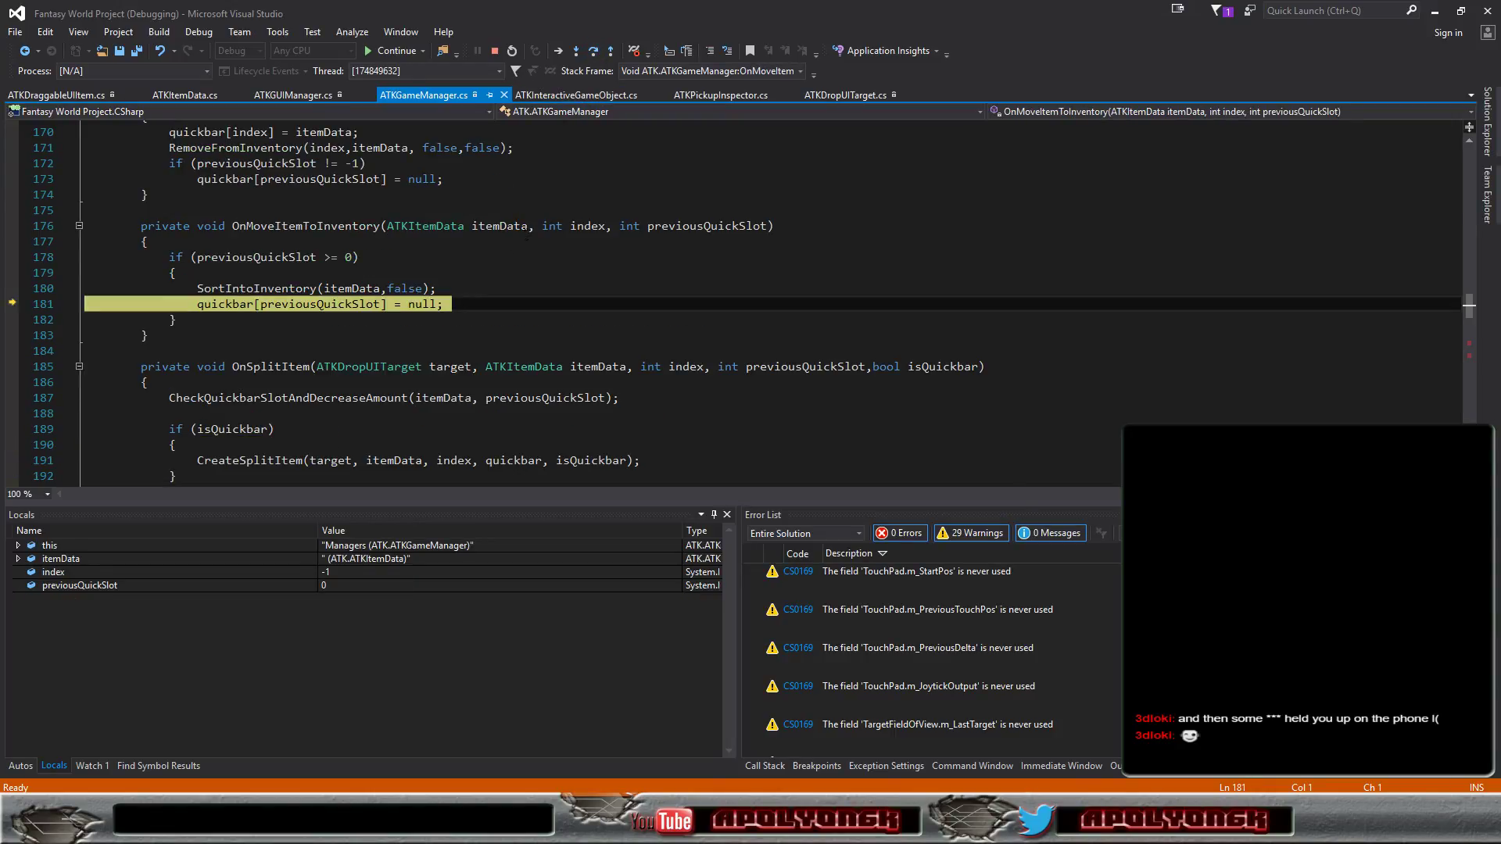
# Step: Confirm quickbar and previousQuickSlot are cleared, then resume the game
pyautogui.moveTo(239, 305)
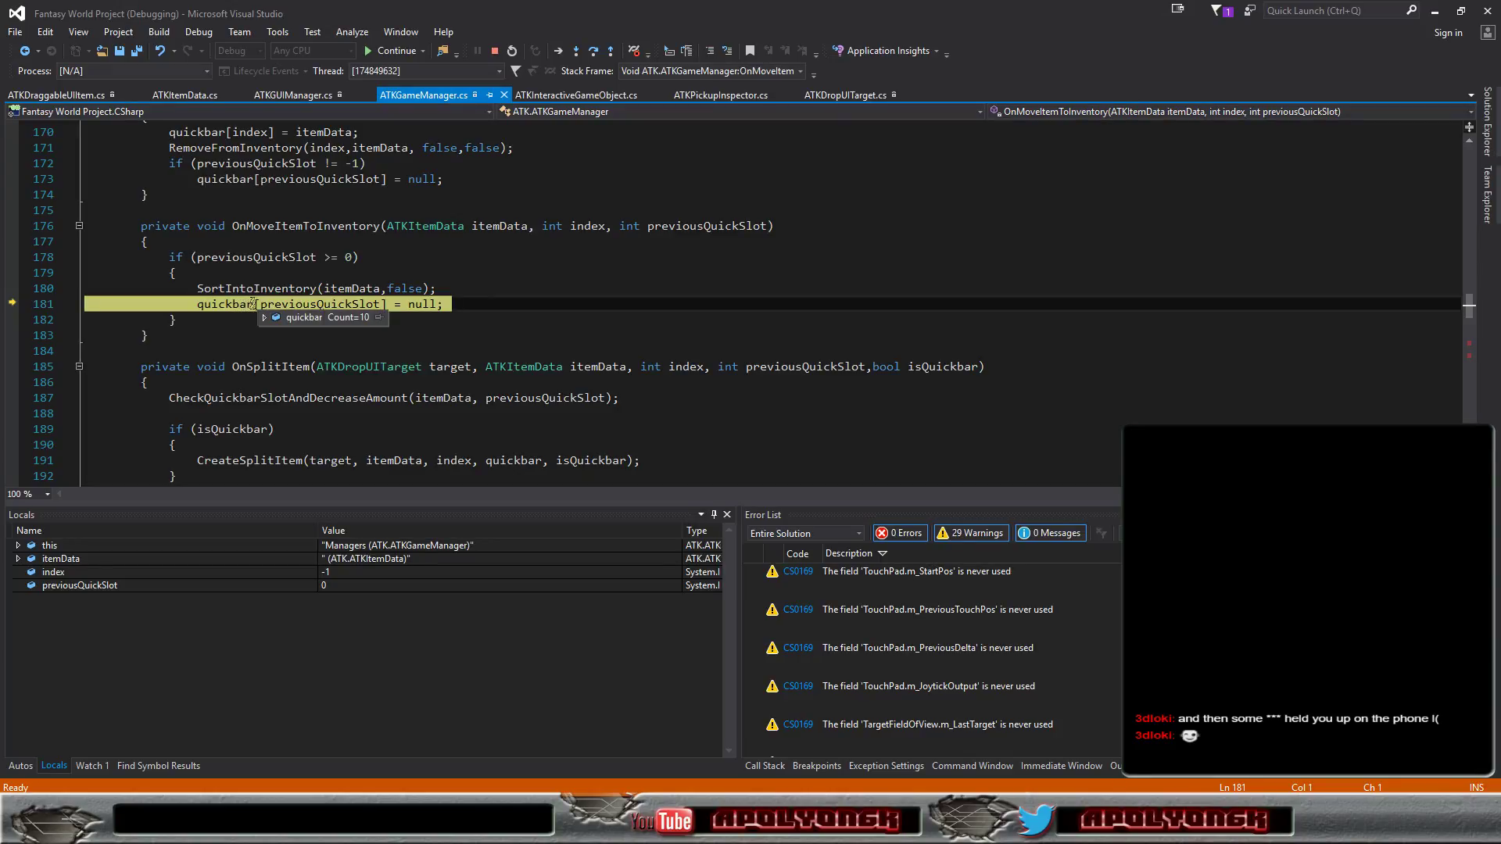
pyautogui.moveTo(291, 303)
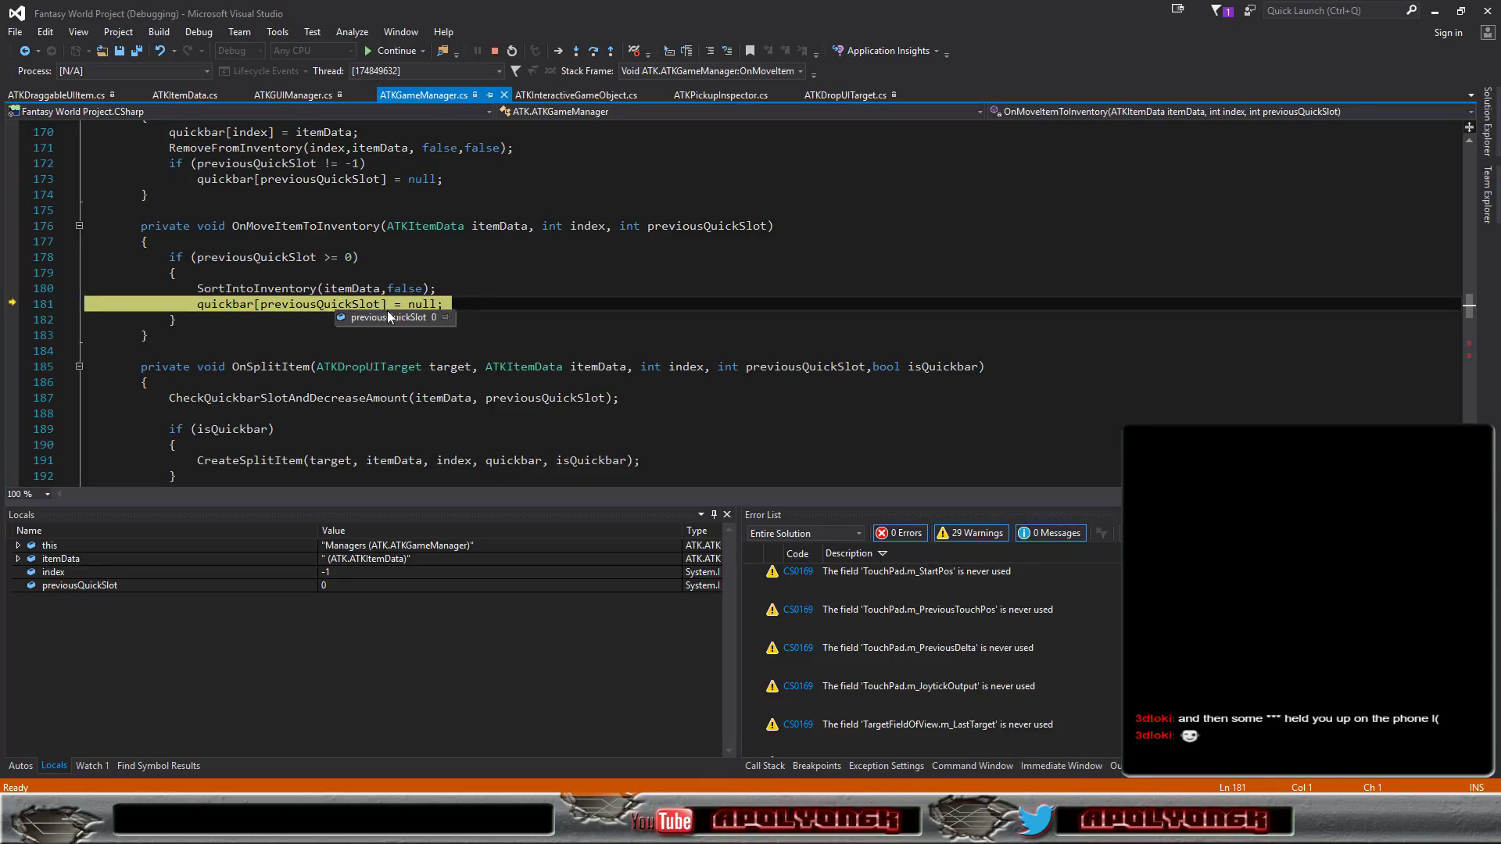
pyautogui.click(380, 53)
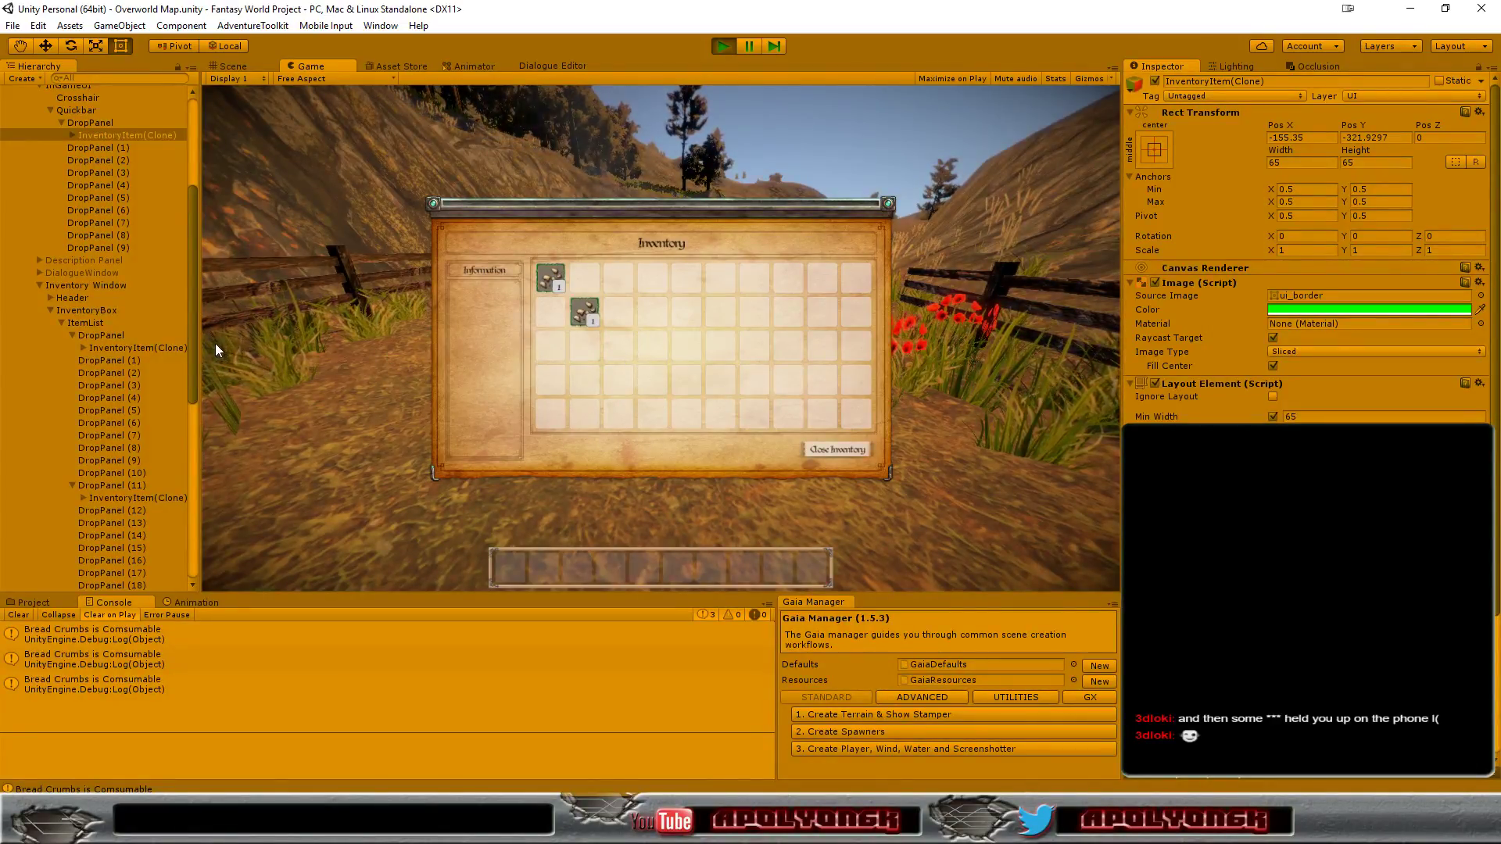
# Step: Check that Managers lists three Bread Crumbs and an empty quickbar, then stop play mode
pyautogui.moveTo(191, 261); pyautogui.dragTo(193, 204)
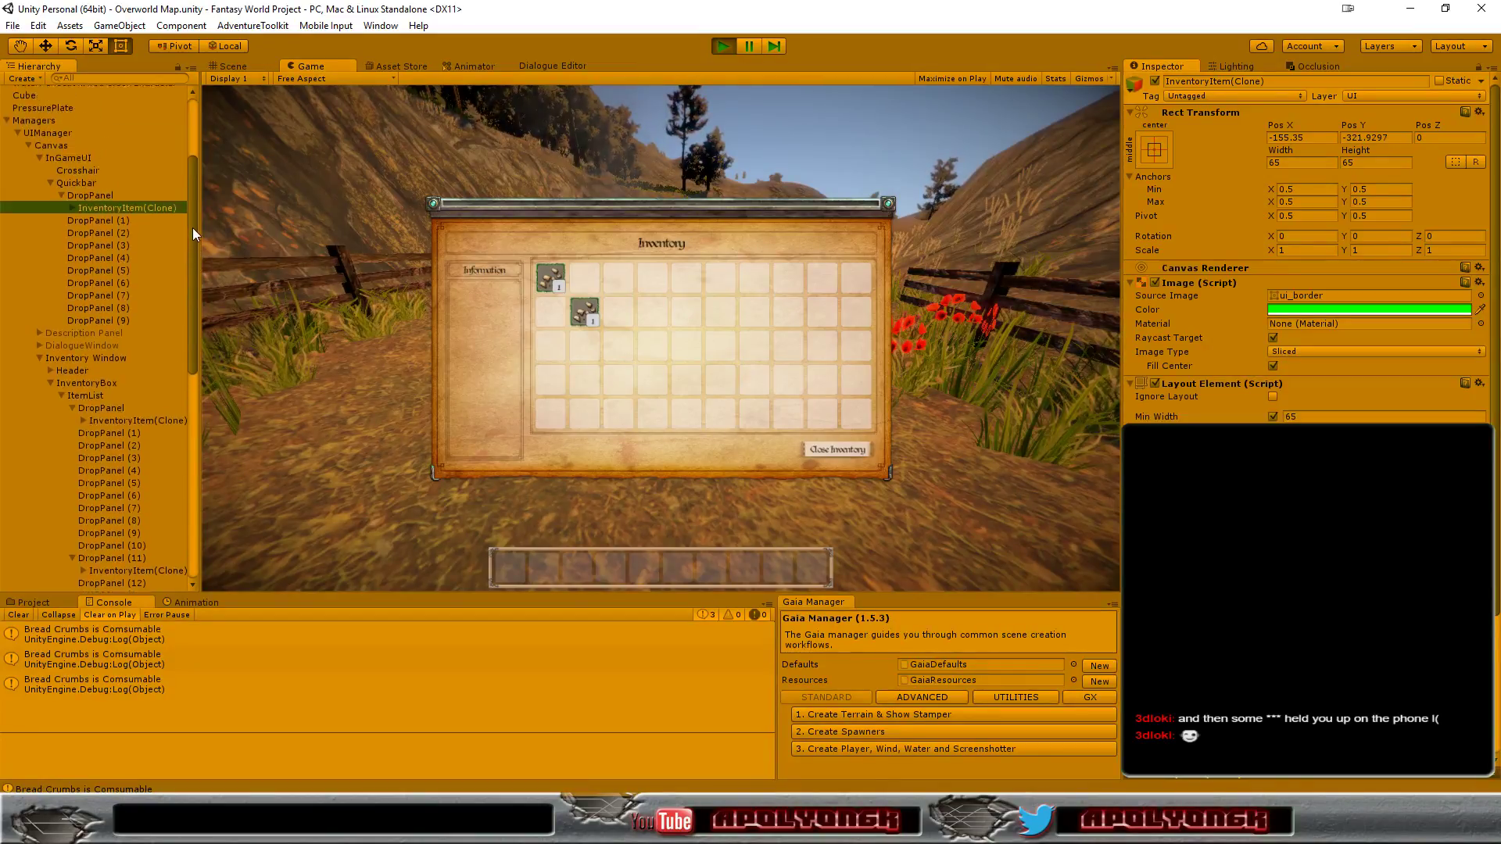
pyautogui.click(37, 177)
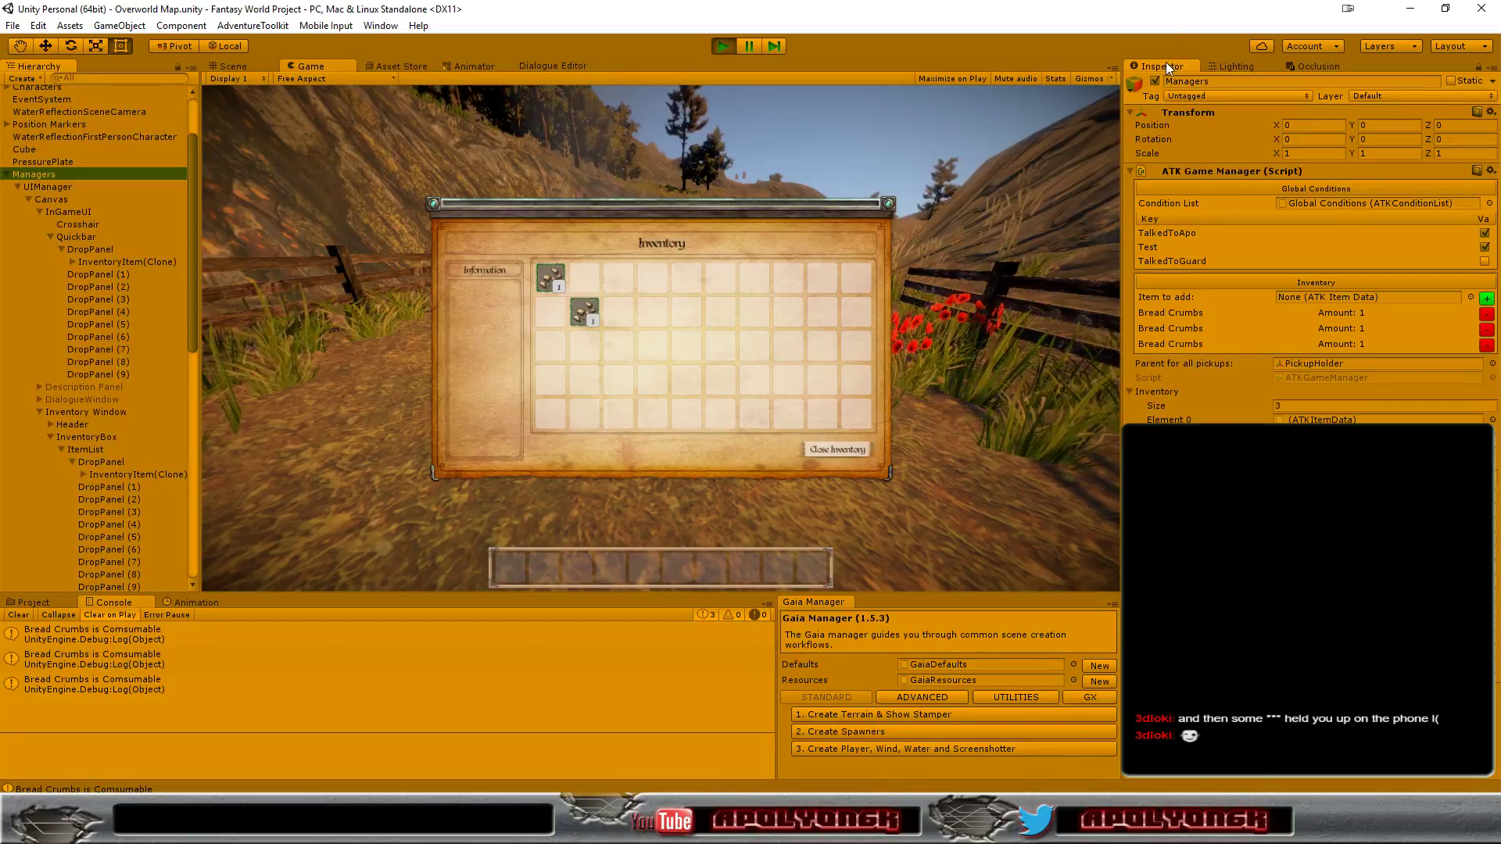
pyautogui.moveTo(1166, 65)
pyautogui.mouseDown()
pyautogui.moveTo(1016, 77)
pyautogui.moveTo(1033, 111)
pyautogui.mouseUp()
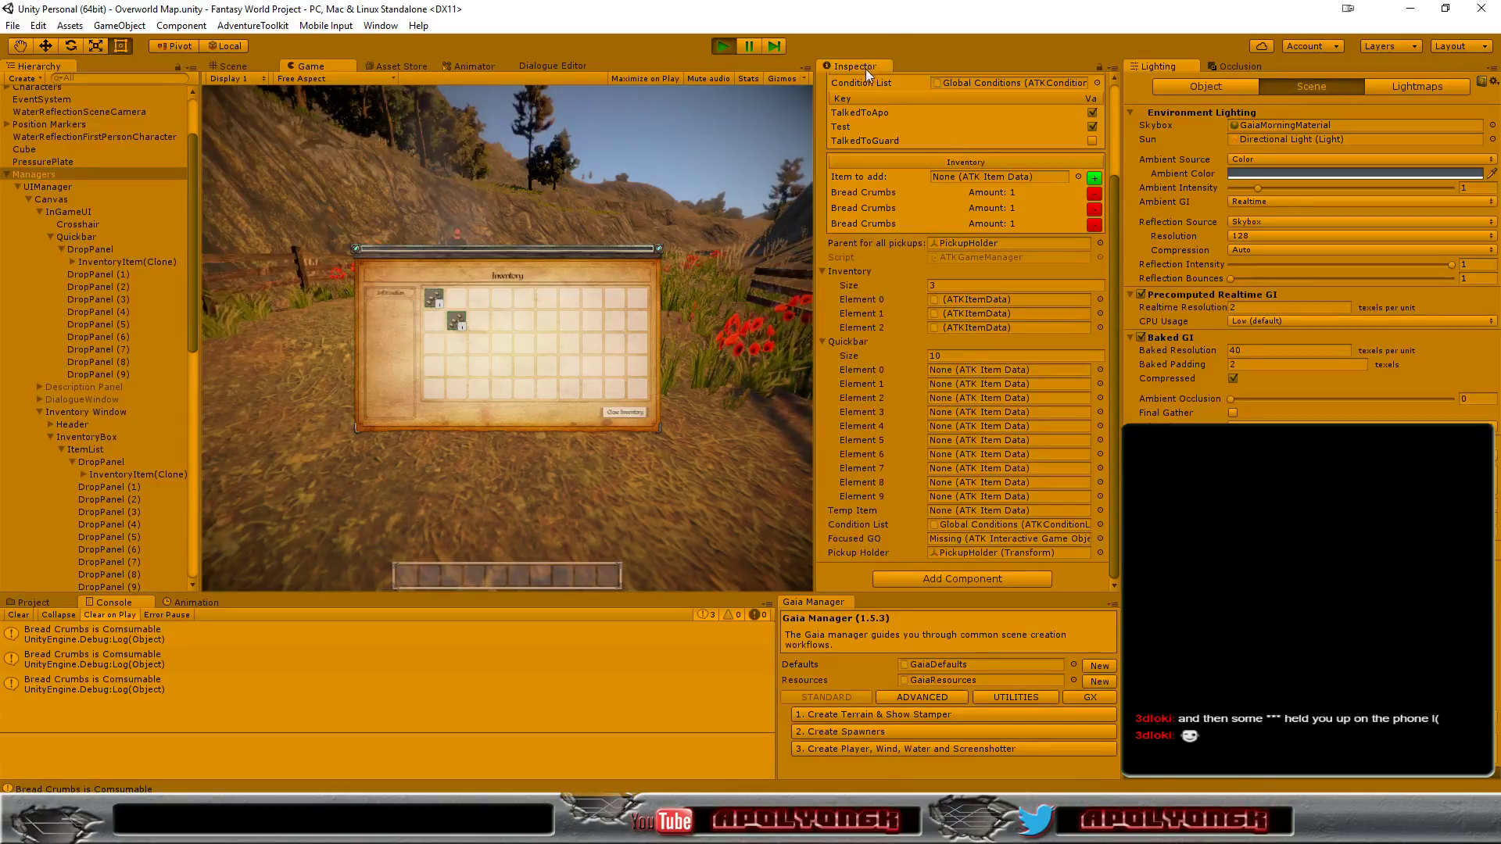
pyautogui.moveTo(857, 66); pyautogui.dragTo(1141, 63)
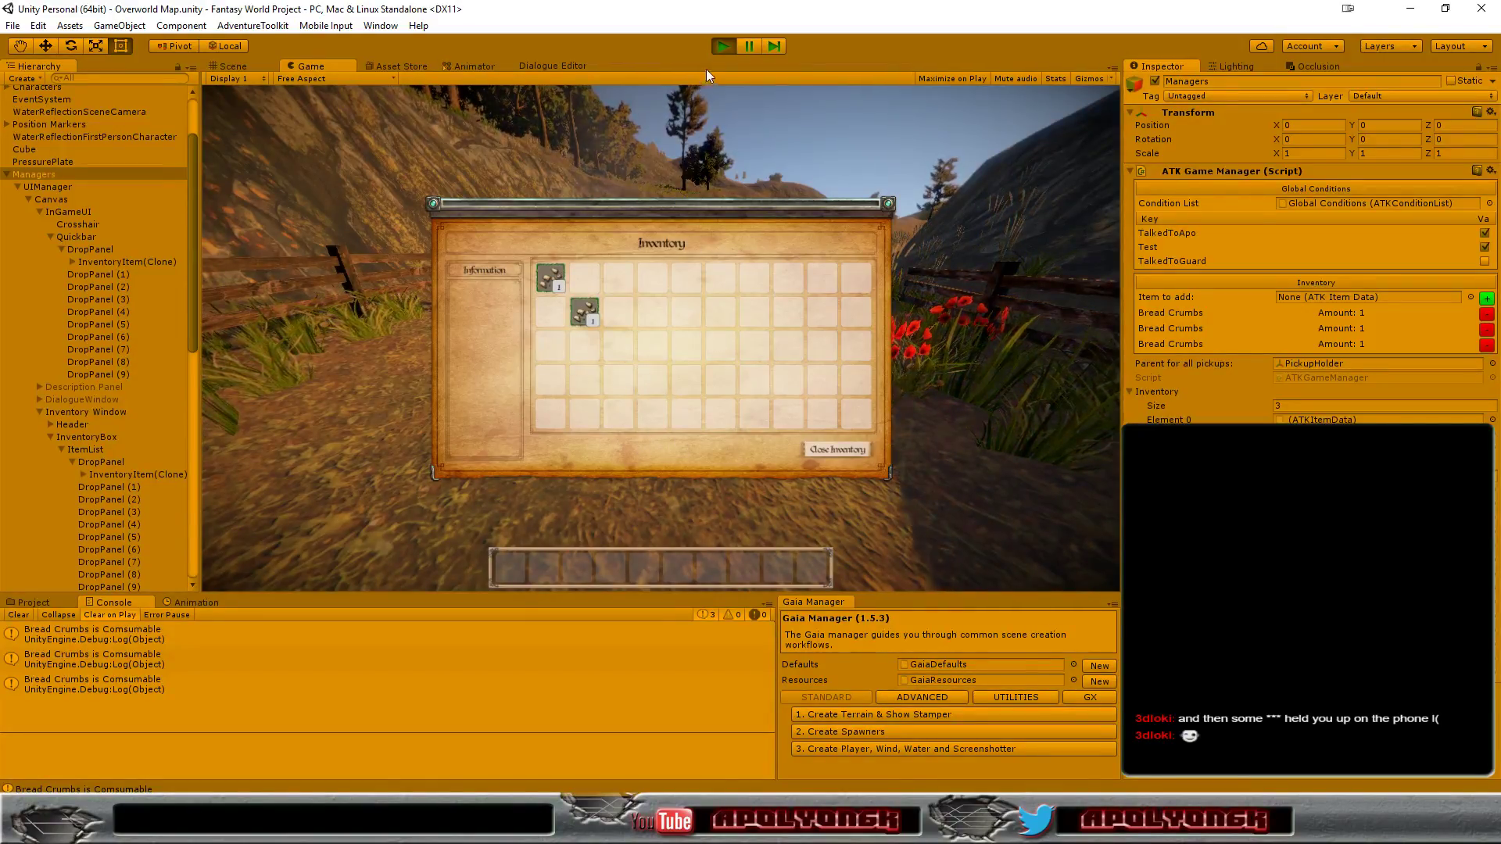
pyautogui.click(719, 49)
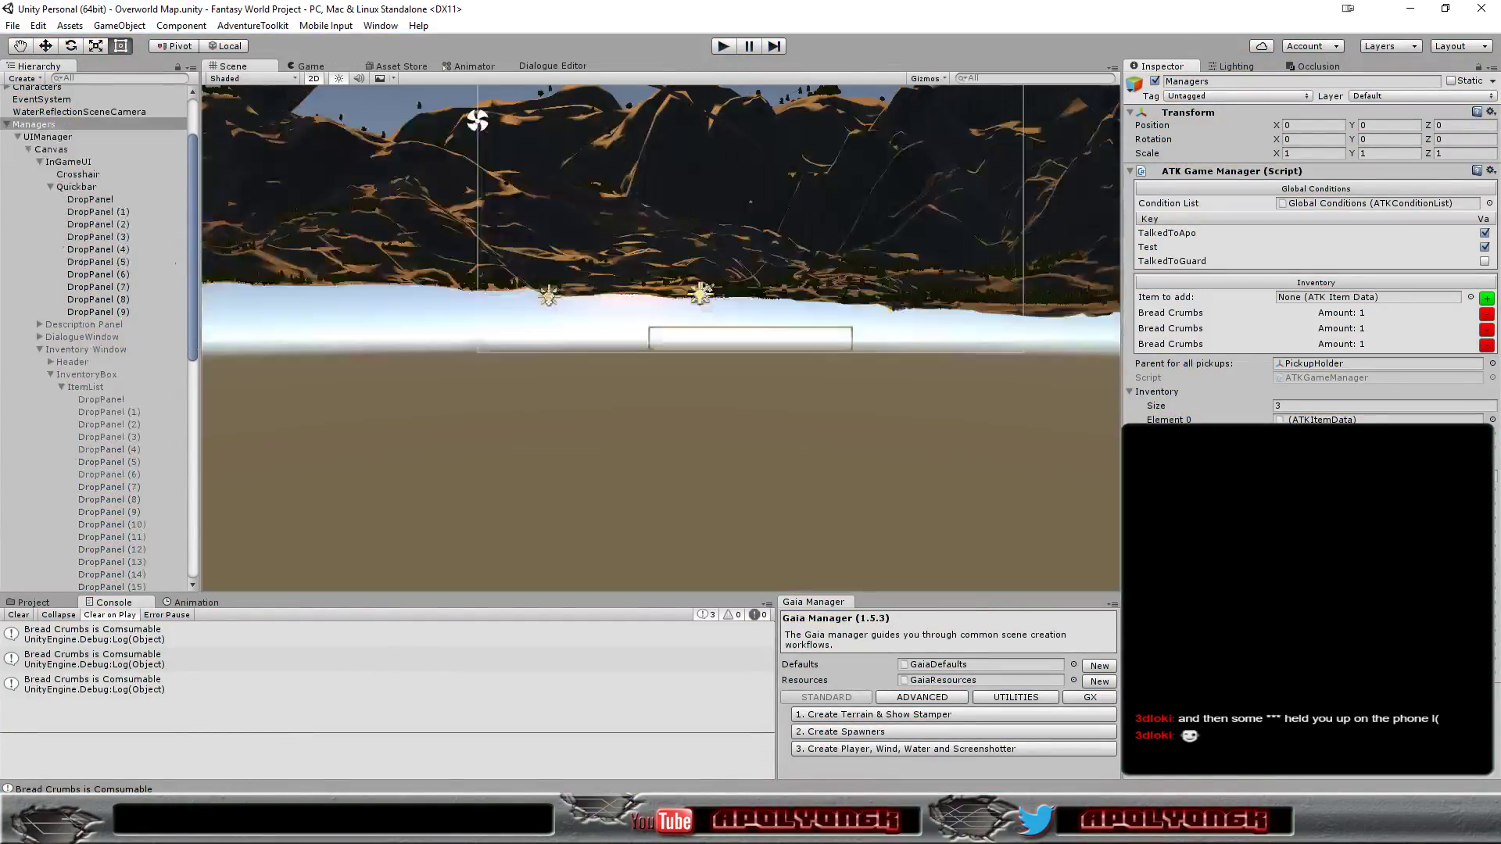
# Step: End the Unity debugging session and scroll through ATKGameManager.cs
pyautogui.hotkey('alt', 'Tab')
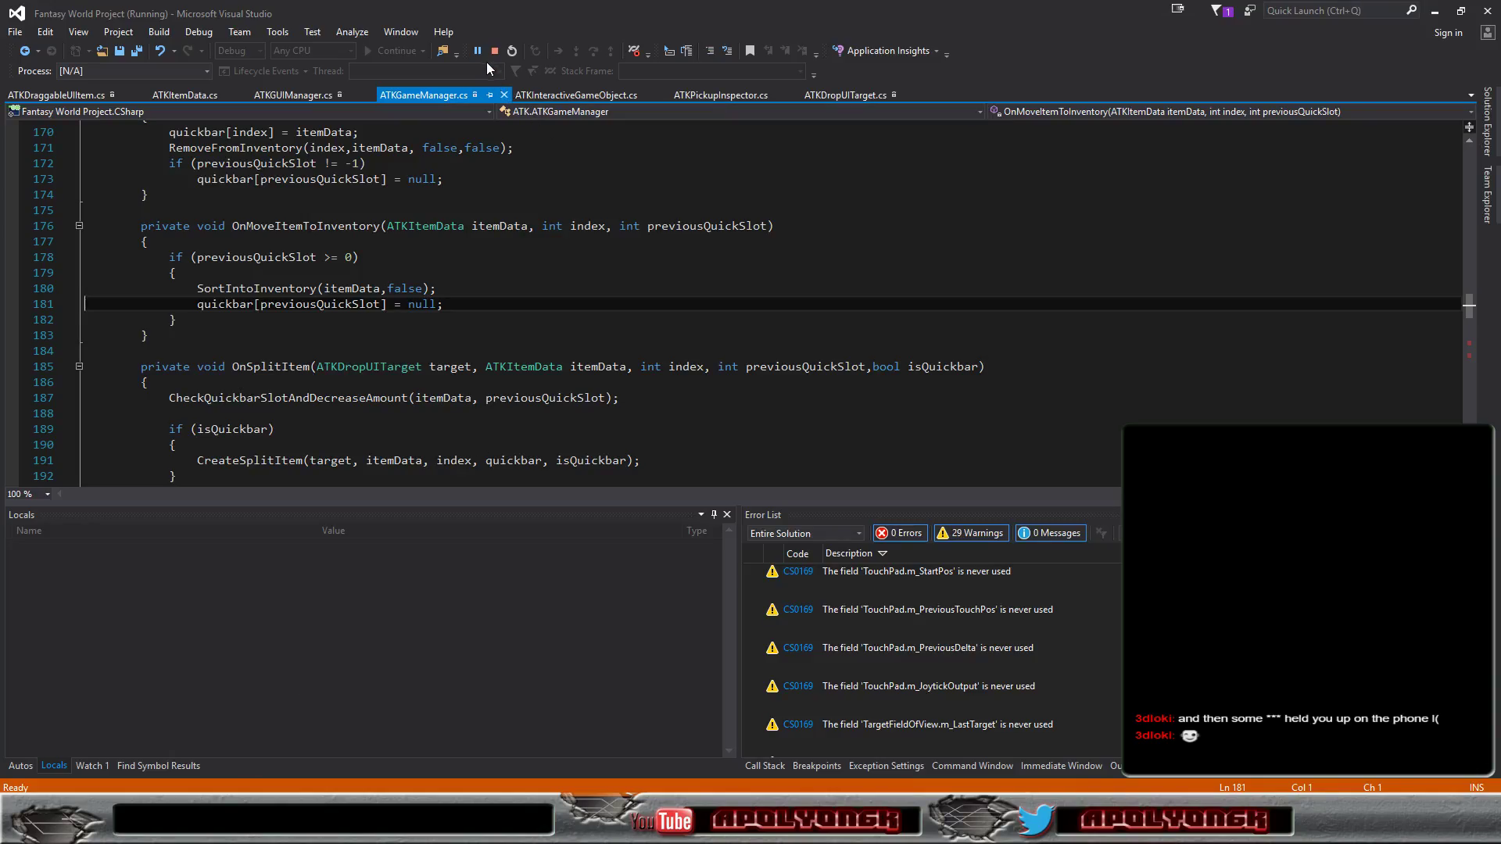
pyautogui.click(494, 51)
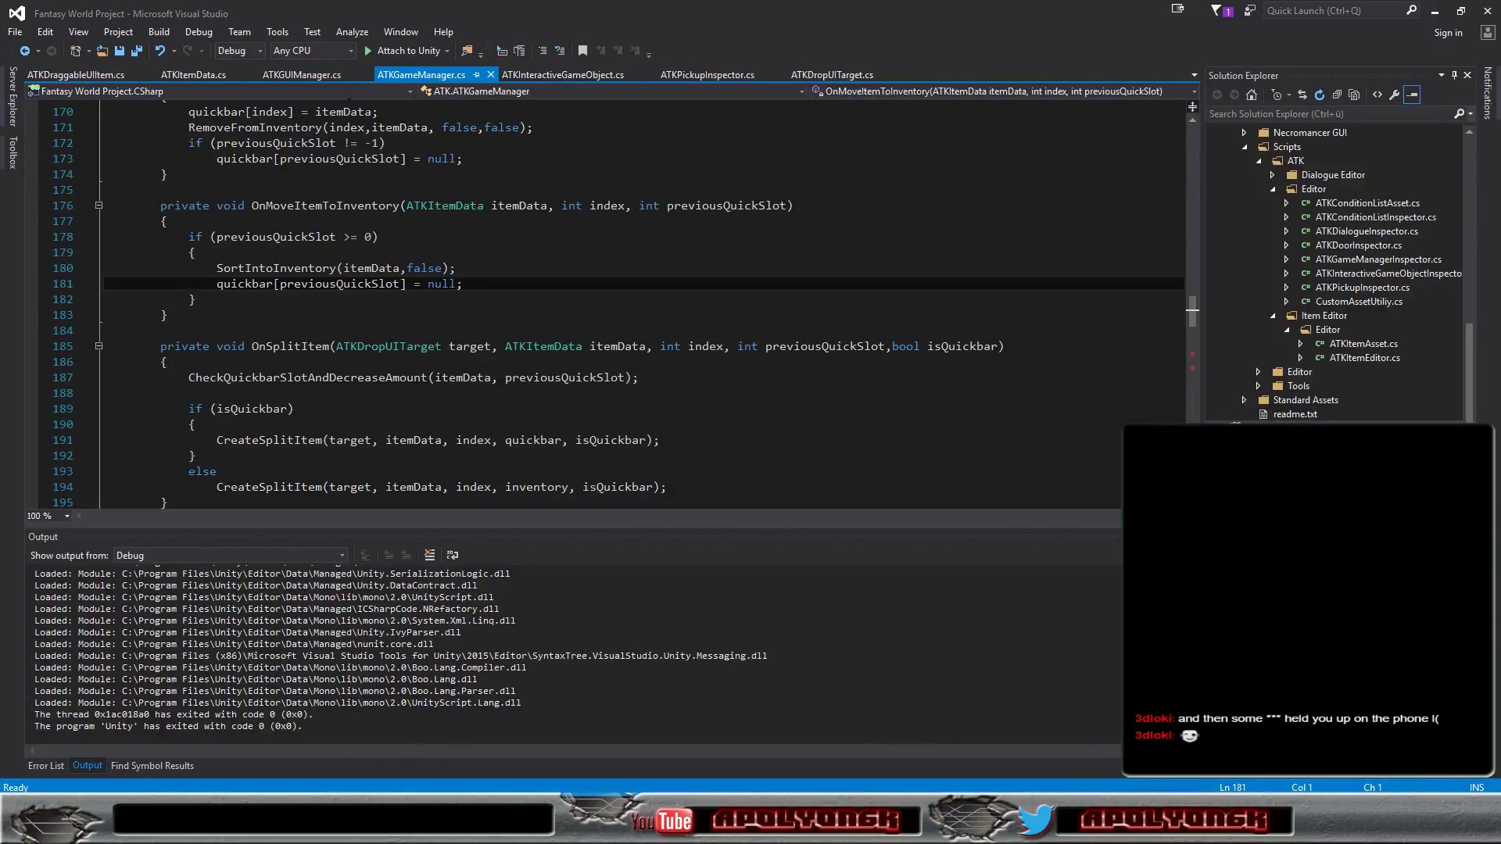
pyautogui.scroll(-4, 289, 260)
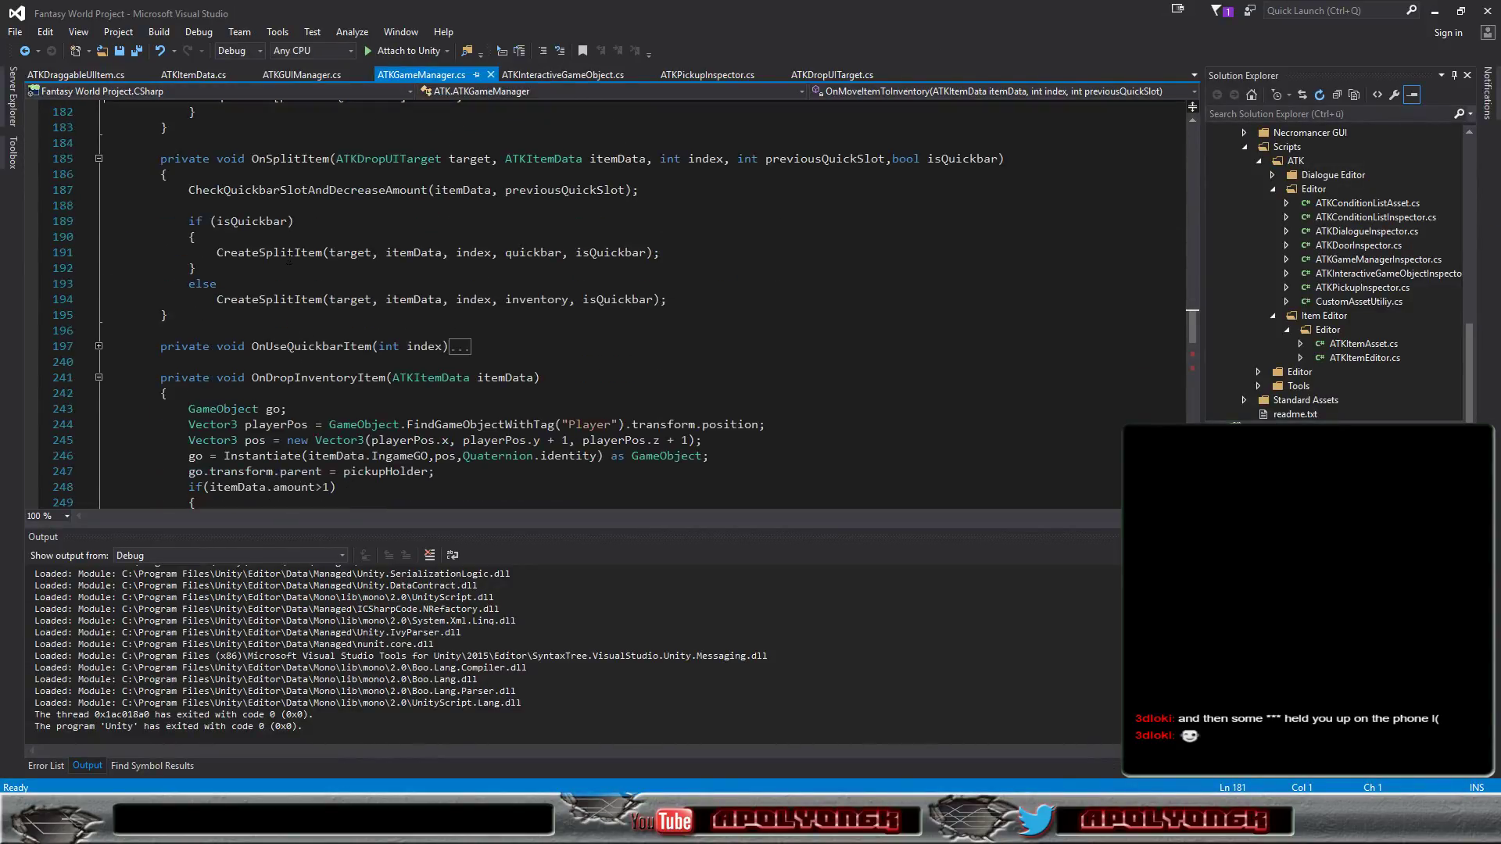
pyautogui.scroll(-6, 288, 261)
pyautogui.scroll(-3, 289, 259)
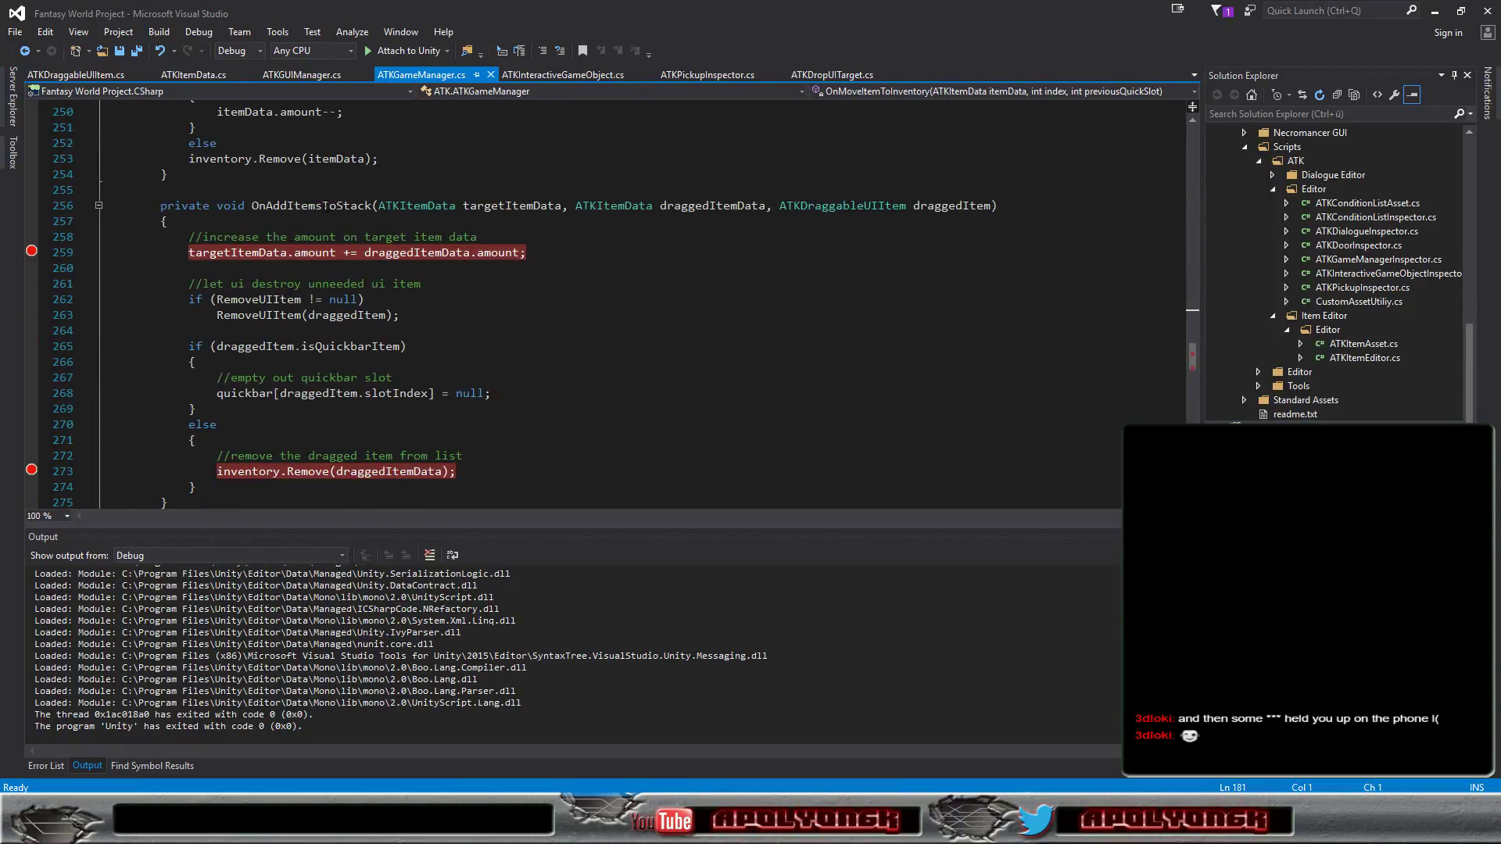
# Step: Review the inventory stacking code in ATKGUIManager.cs
pyautogui.click(304, 78)
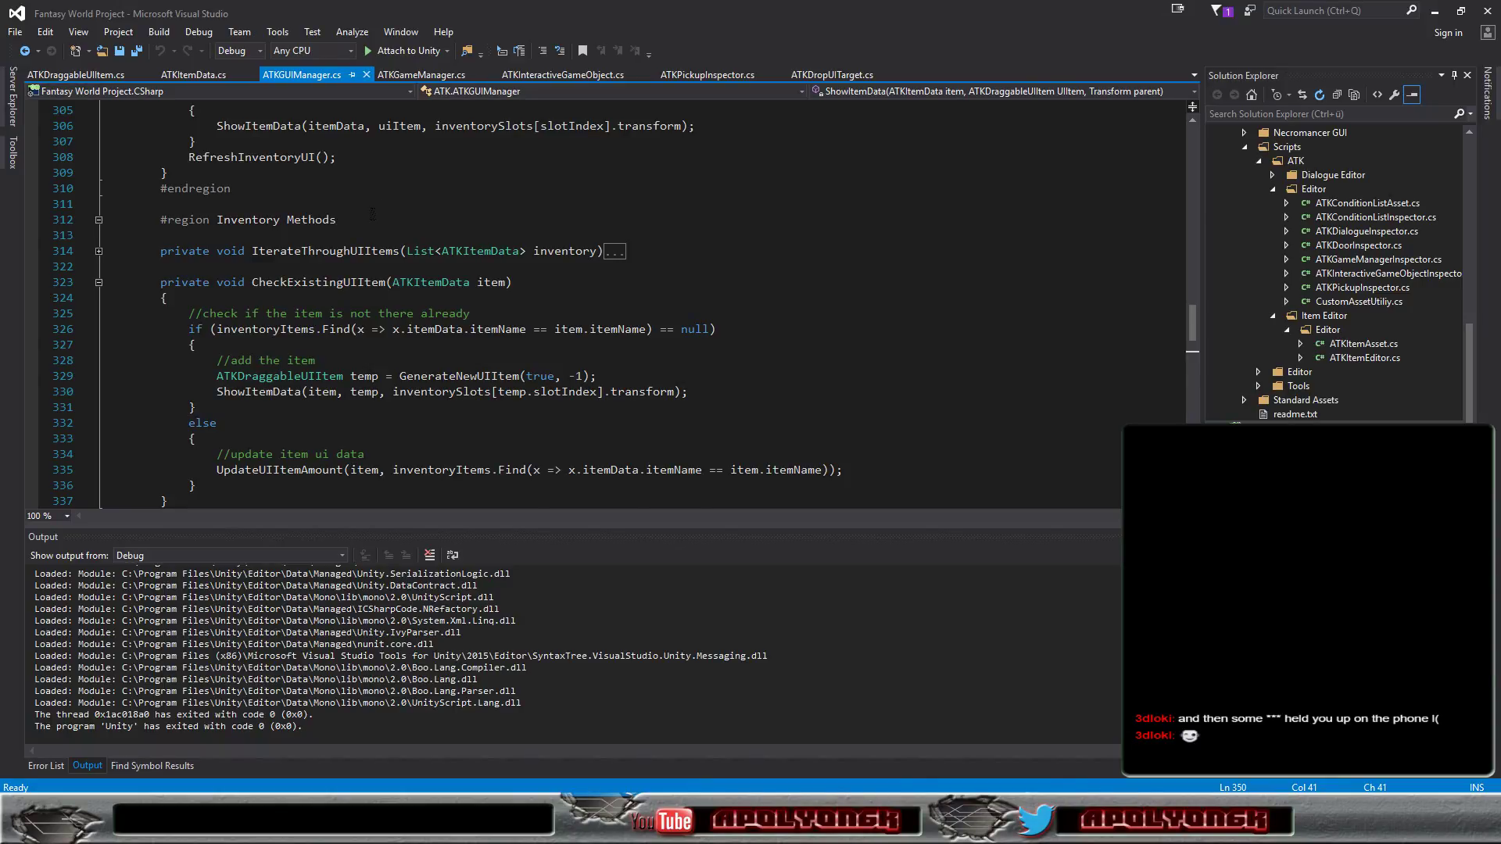
pyautogui.scroll(2, 373, 214)
pyautogui.scroll(2, 373, 214)
pyautogui.scroll(2, 373, 214)
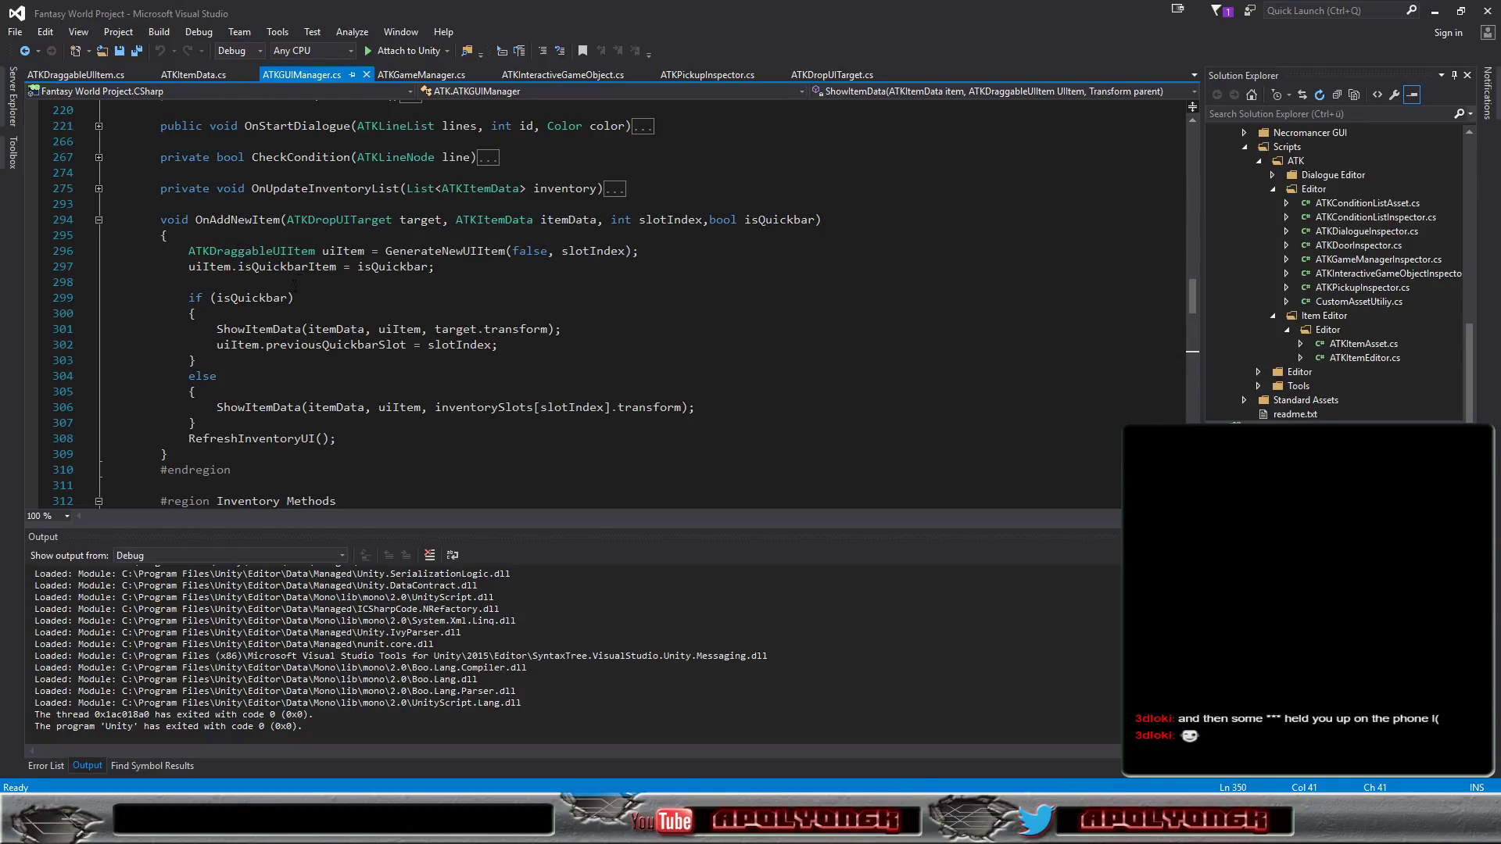
pyautogui.scroll(-1, 294, 286)
pyautogui.scroll(-3, 294, 286)
pyautogui.scroll(-3, 294, 285)
pyautogui.scroll(-5, 294, 285)
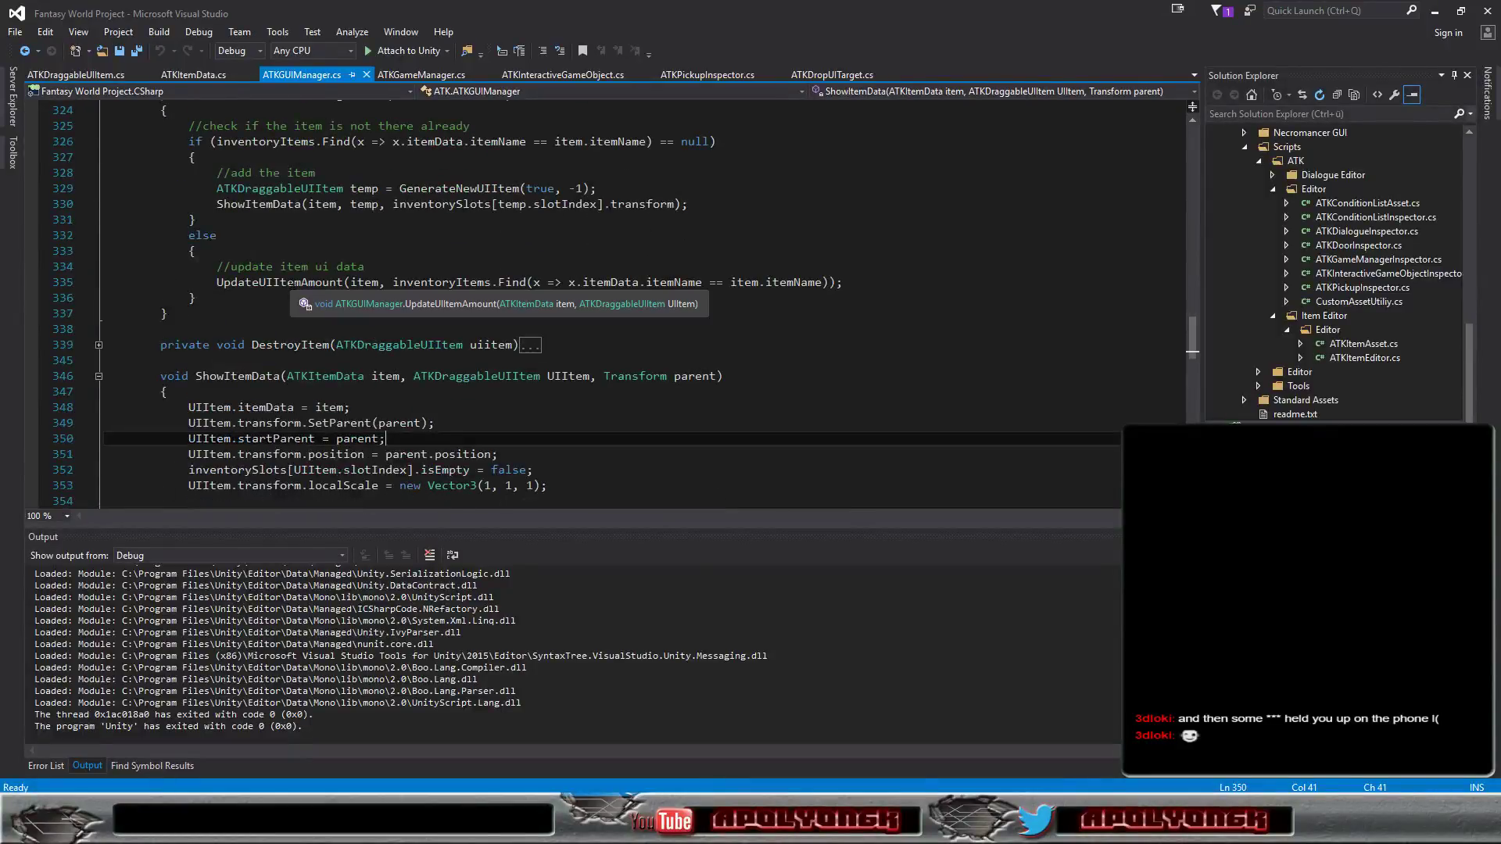
pyautogui.scroll(-2, 294, 285)
pyautogui.scroll(-1, 294, 283)
pyautogui.scroll(-2, 295, 283)
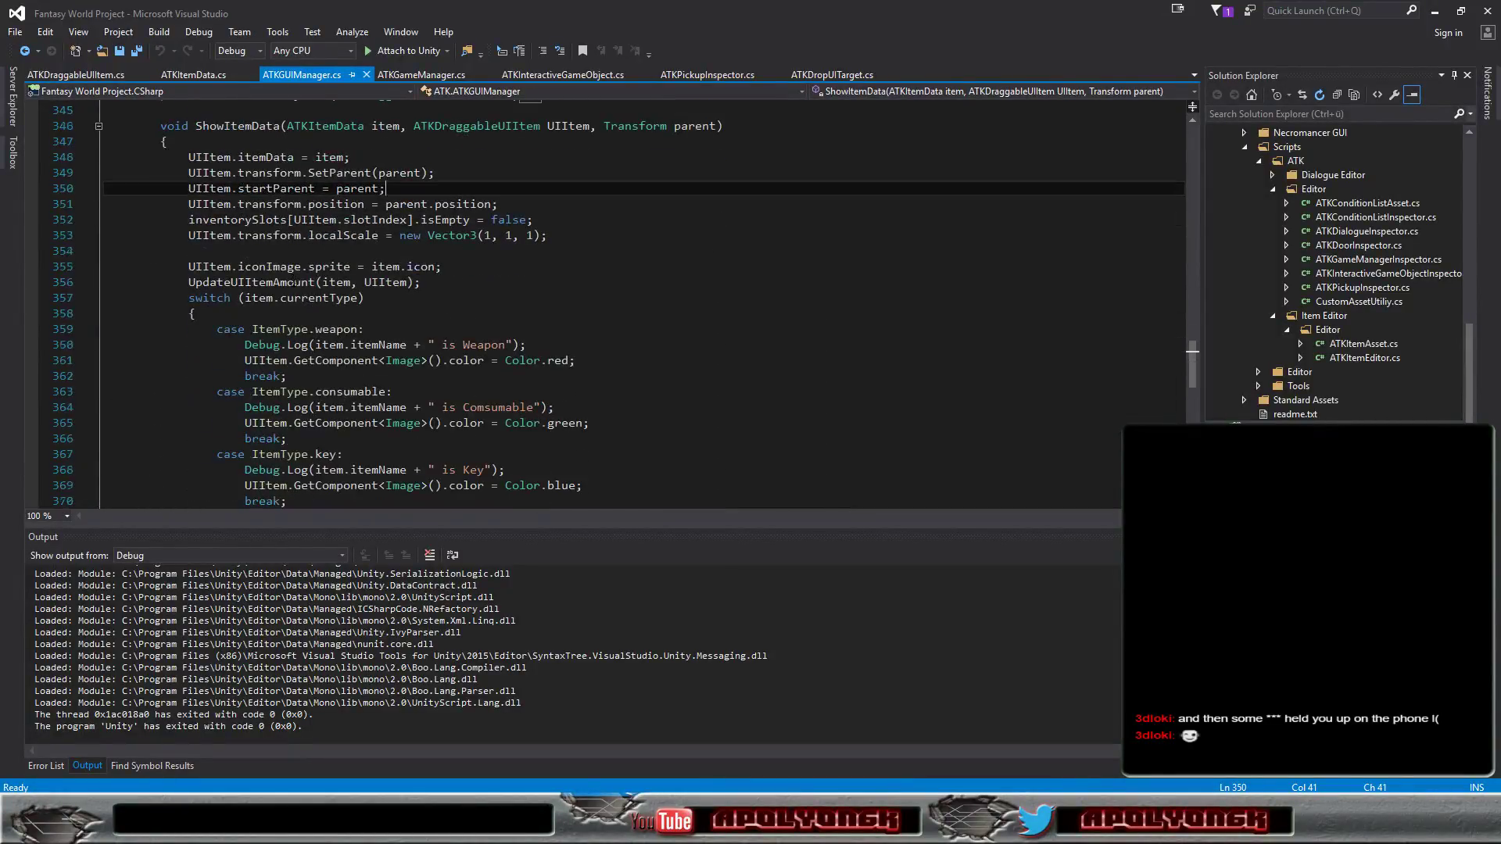
# Step: Return to OnMoveItemToInventory in ATKGameManager.cs
pyautogui.click(418, 75)
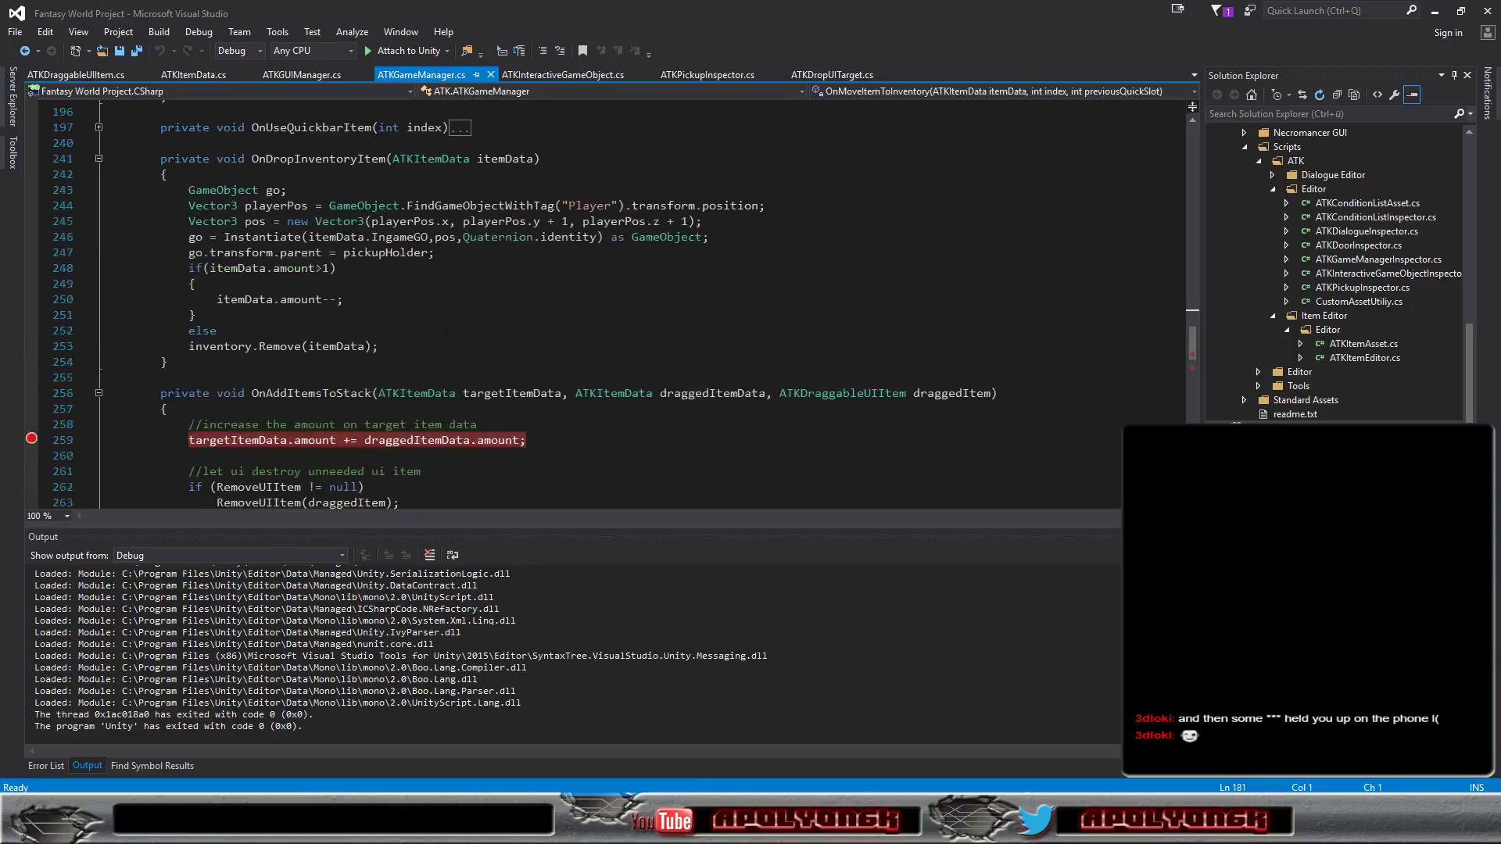
pyautogui.scroll(6, 445, 325)
pyautogui.scroll(2, 445, 325)
pyautogui.scroll(3, 445, 325)
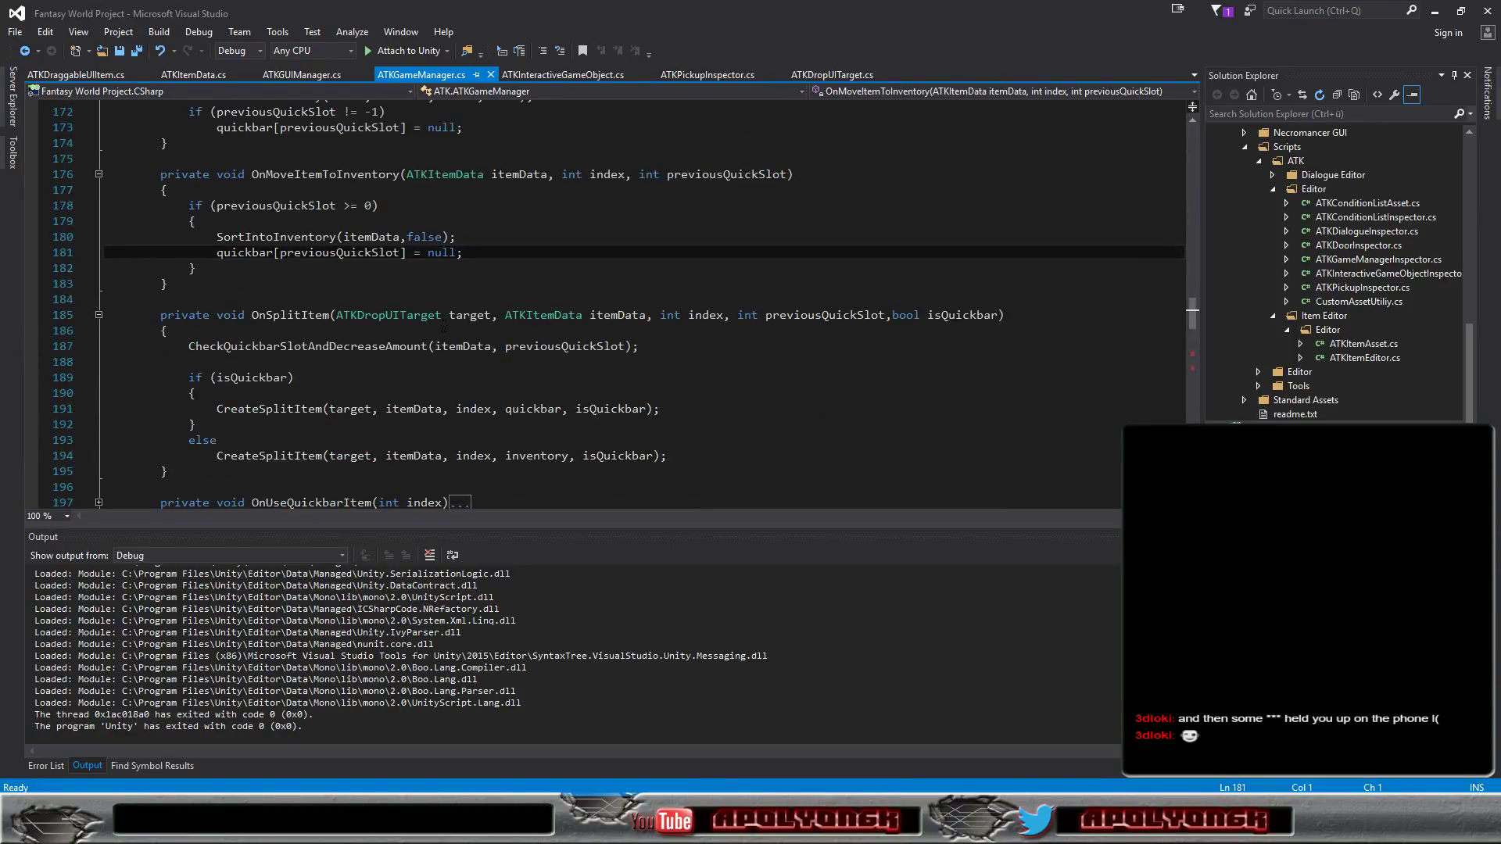
pyautogui.scroll(2, 444, 325)
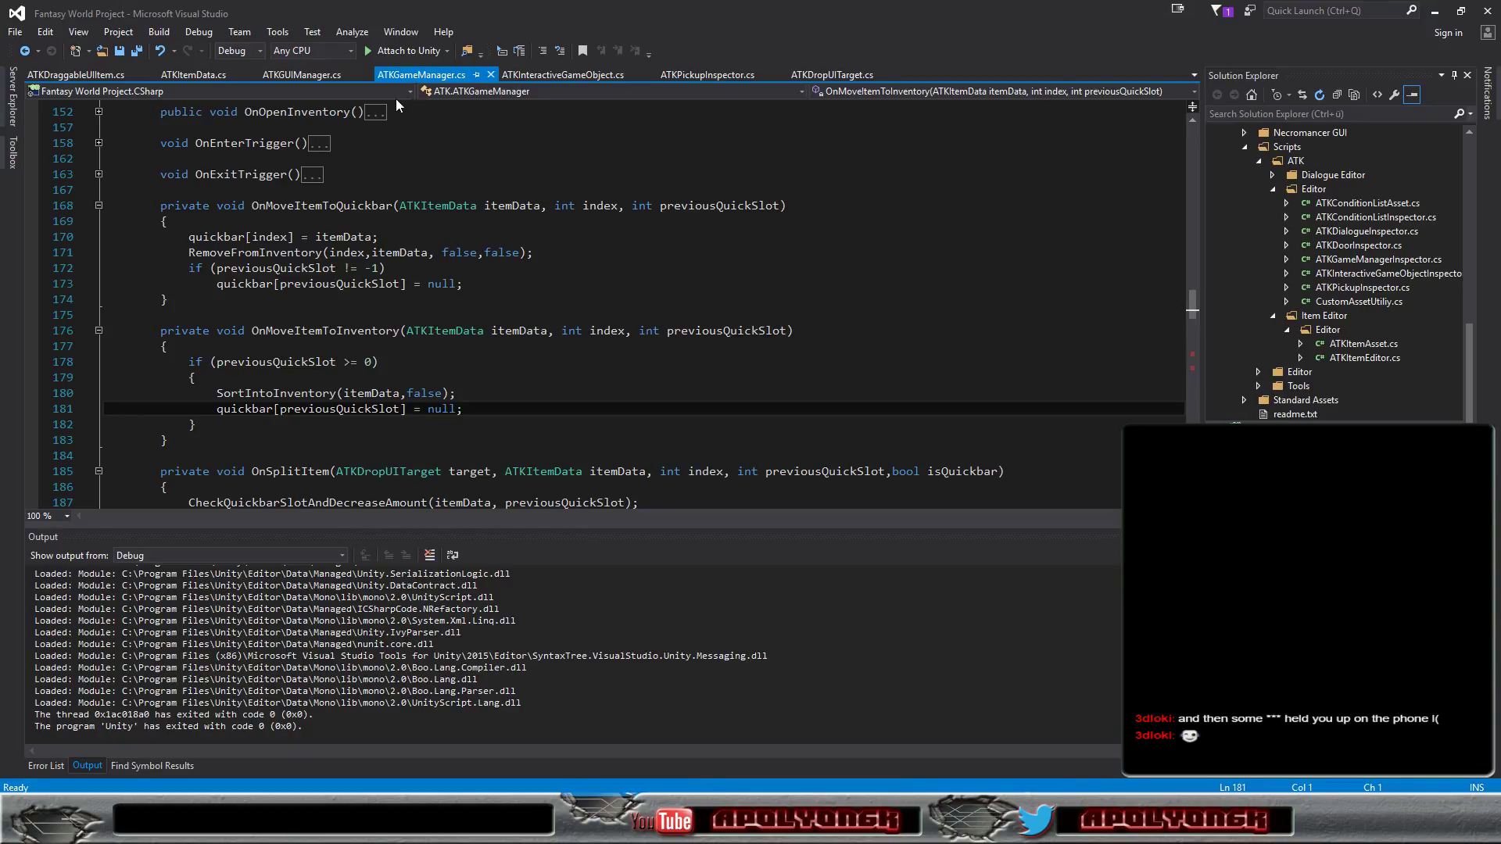
# Step: Find all 4 references to MoveItemToInventory from line 180 of ATKDropUITarget.cs
pyautogui.click(832, 78)
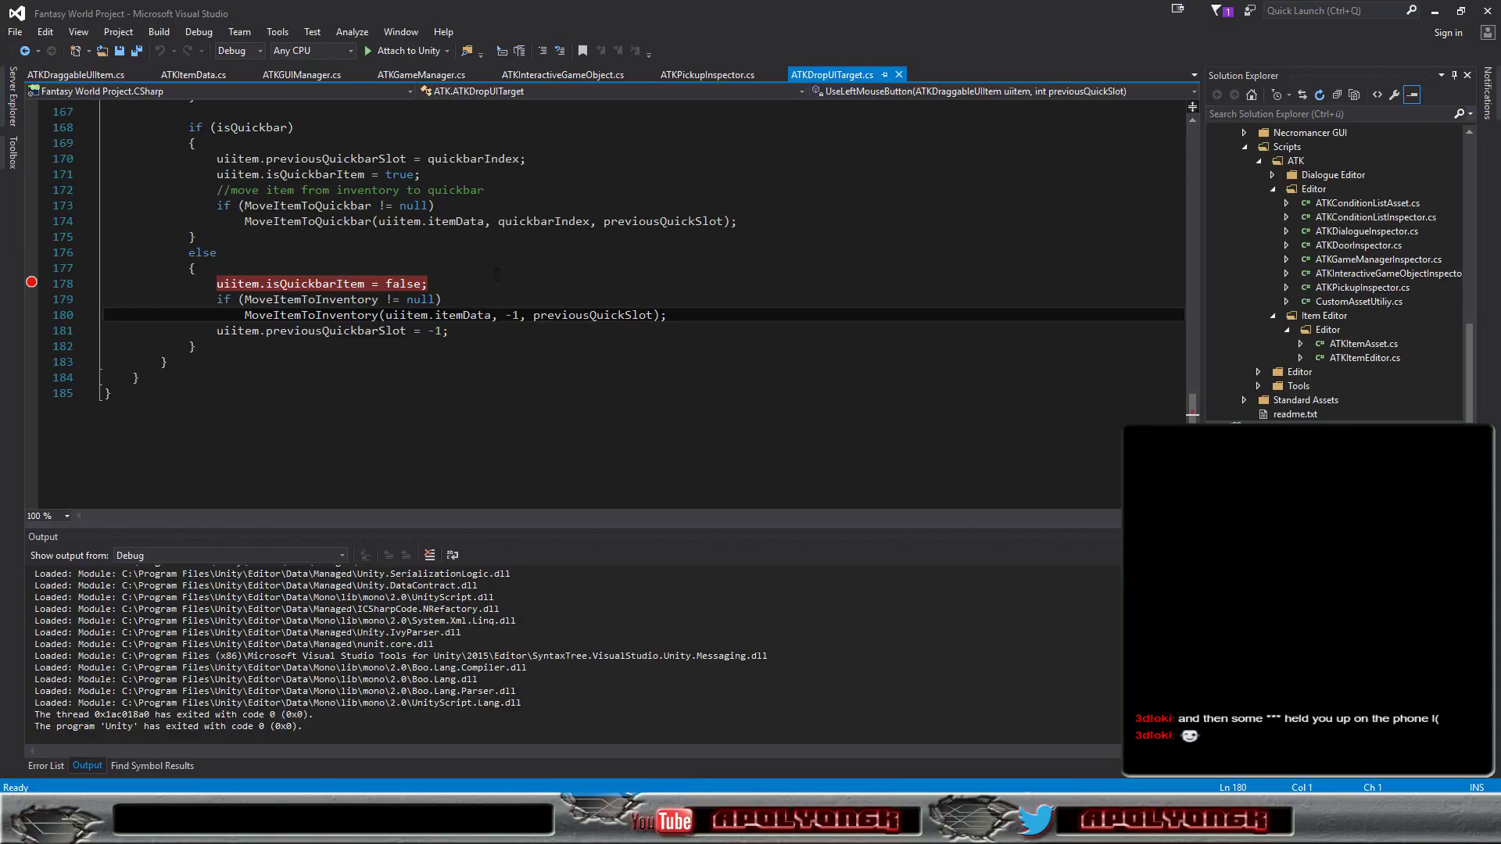
pyautogui.scroll(3, 497, 273)
pyautogui.scroll(-2, 529, 281)
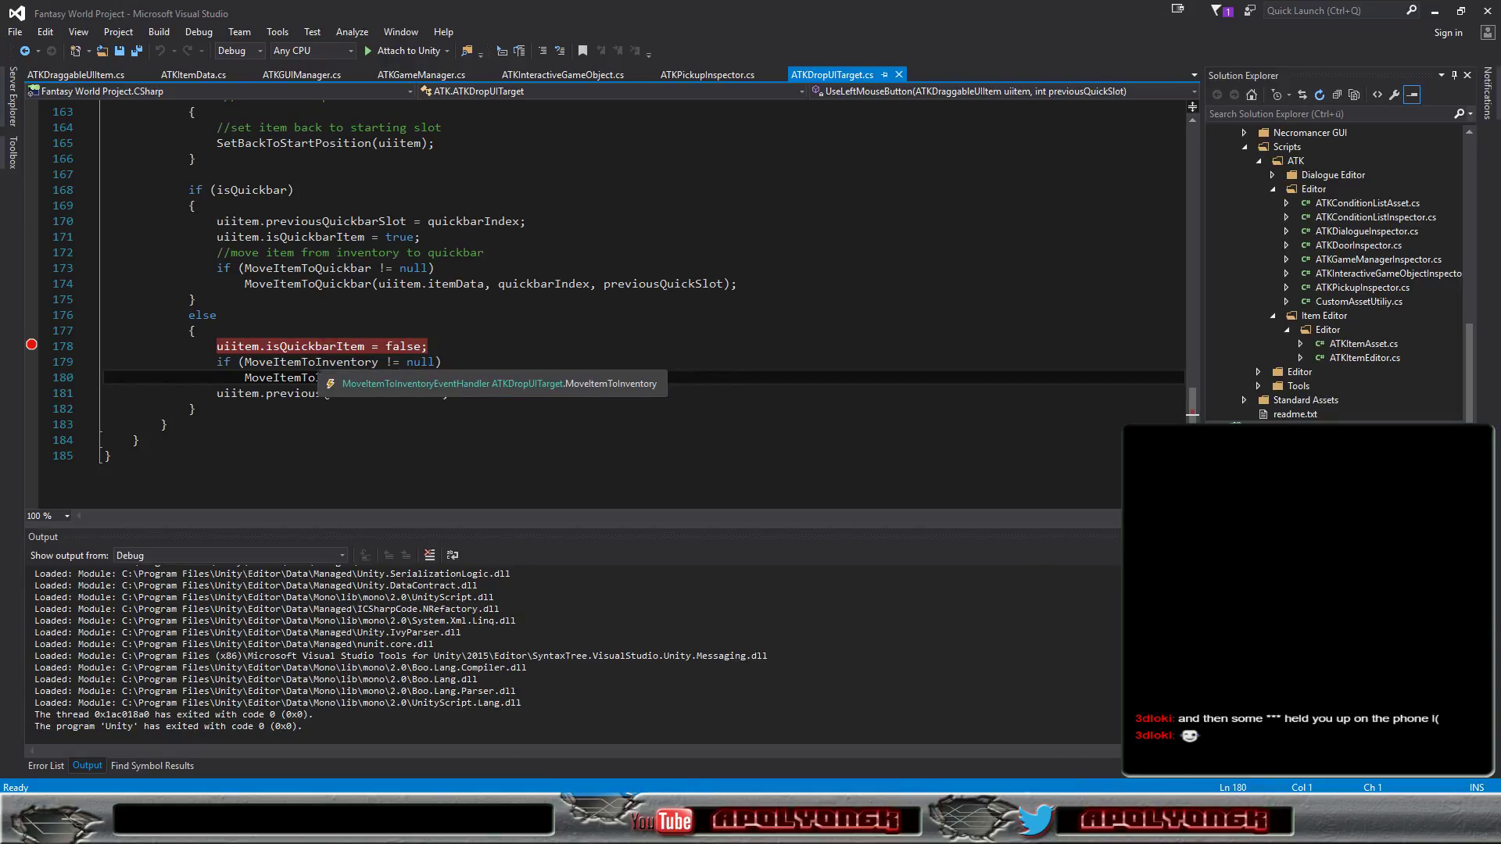
pyautogui.click(302, 378)
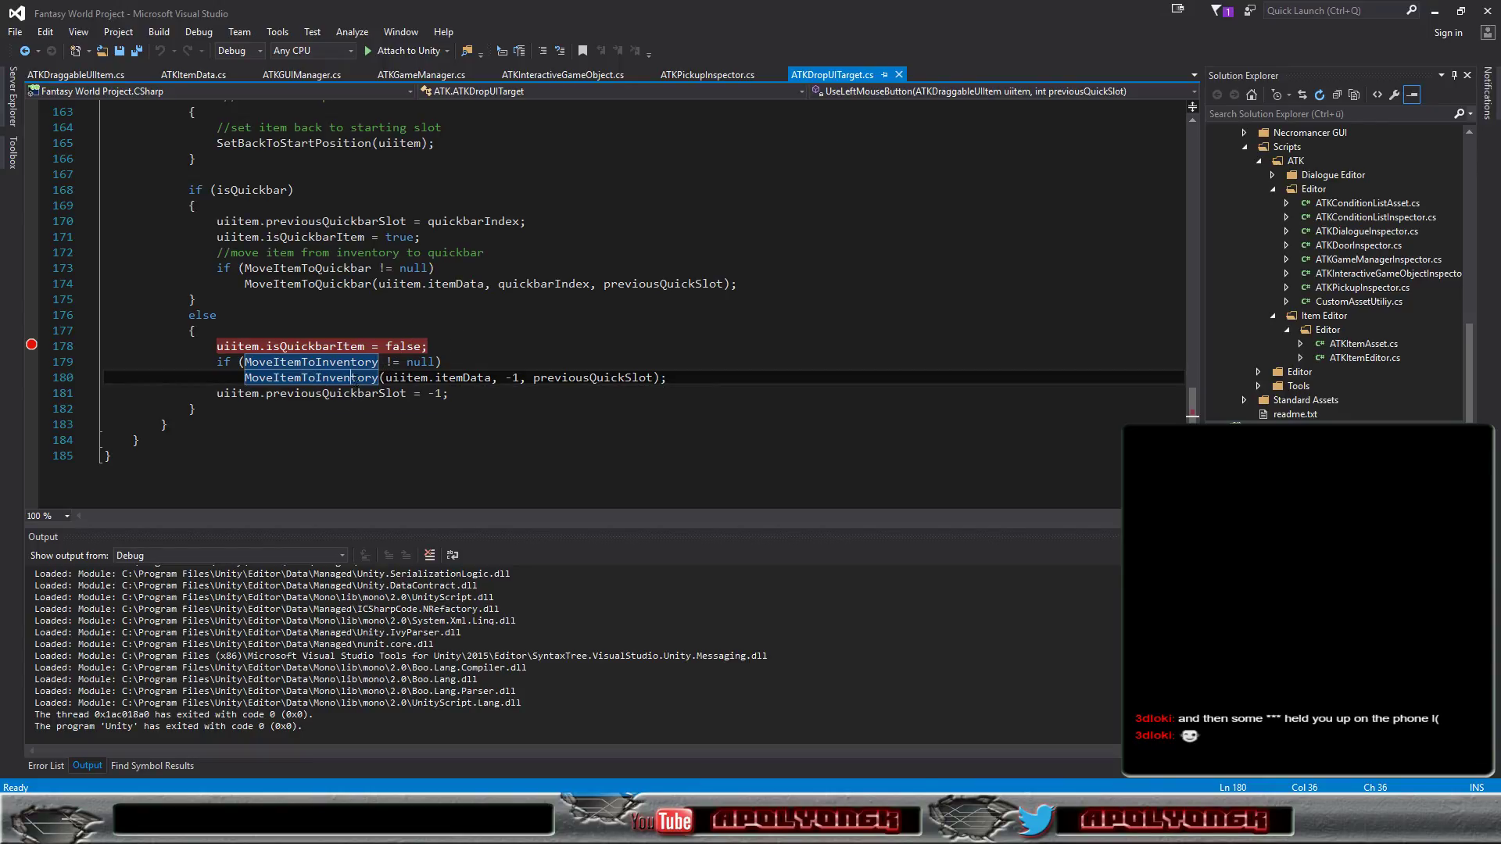
pyautogui.rightClick(352, 378)
pyautogui.click(430, 555)
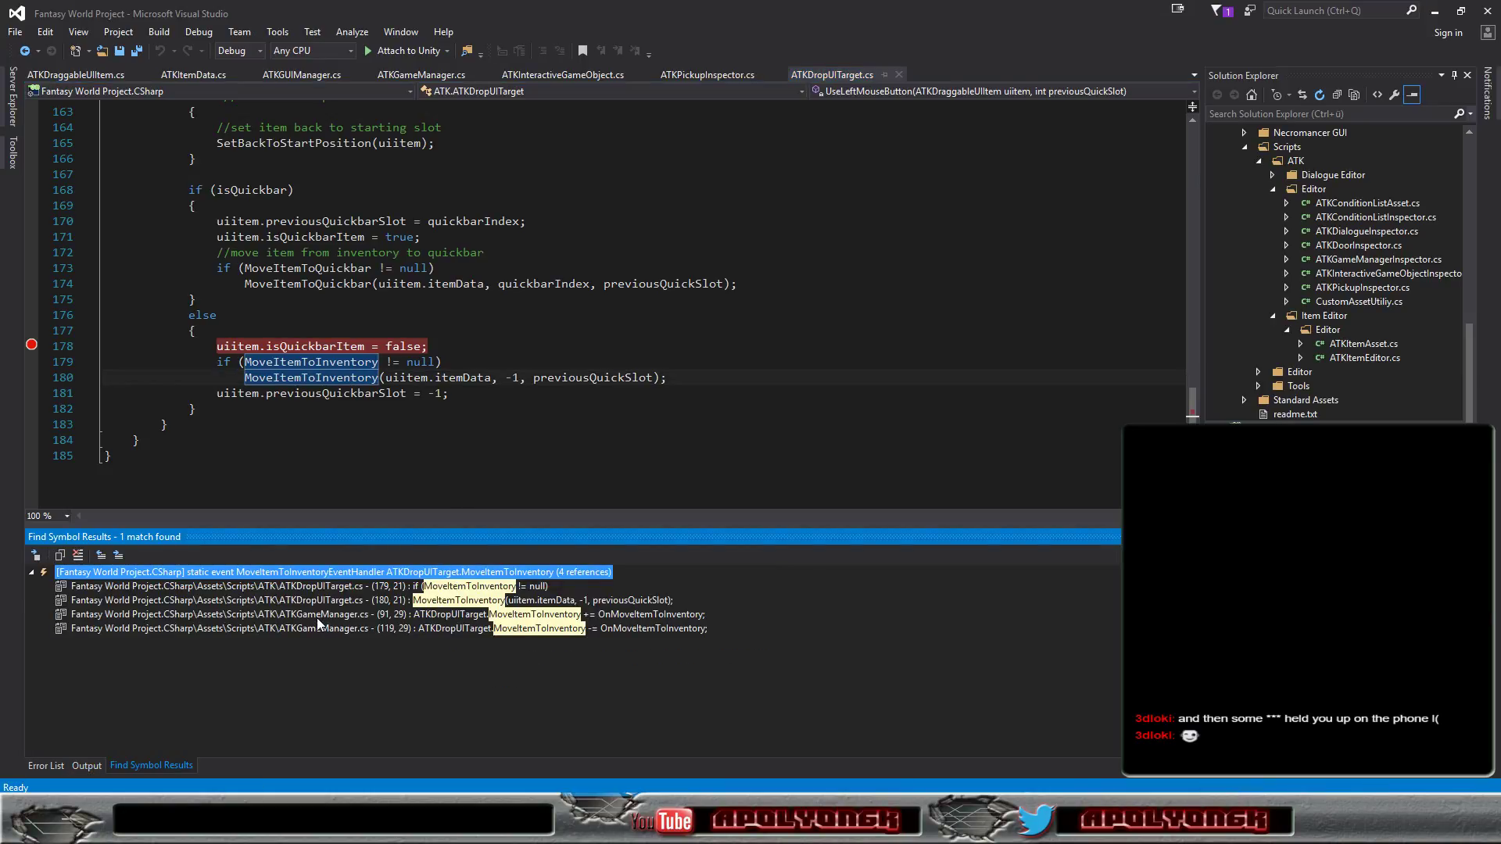
# Step: Check the ATKGameManager.cs (91,29) subscription, then scroll up through ATKGUIManager.cs event responses
pyautogui.doubleClick(392, 614)
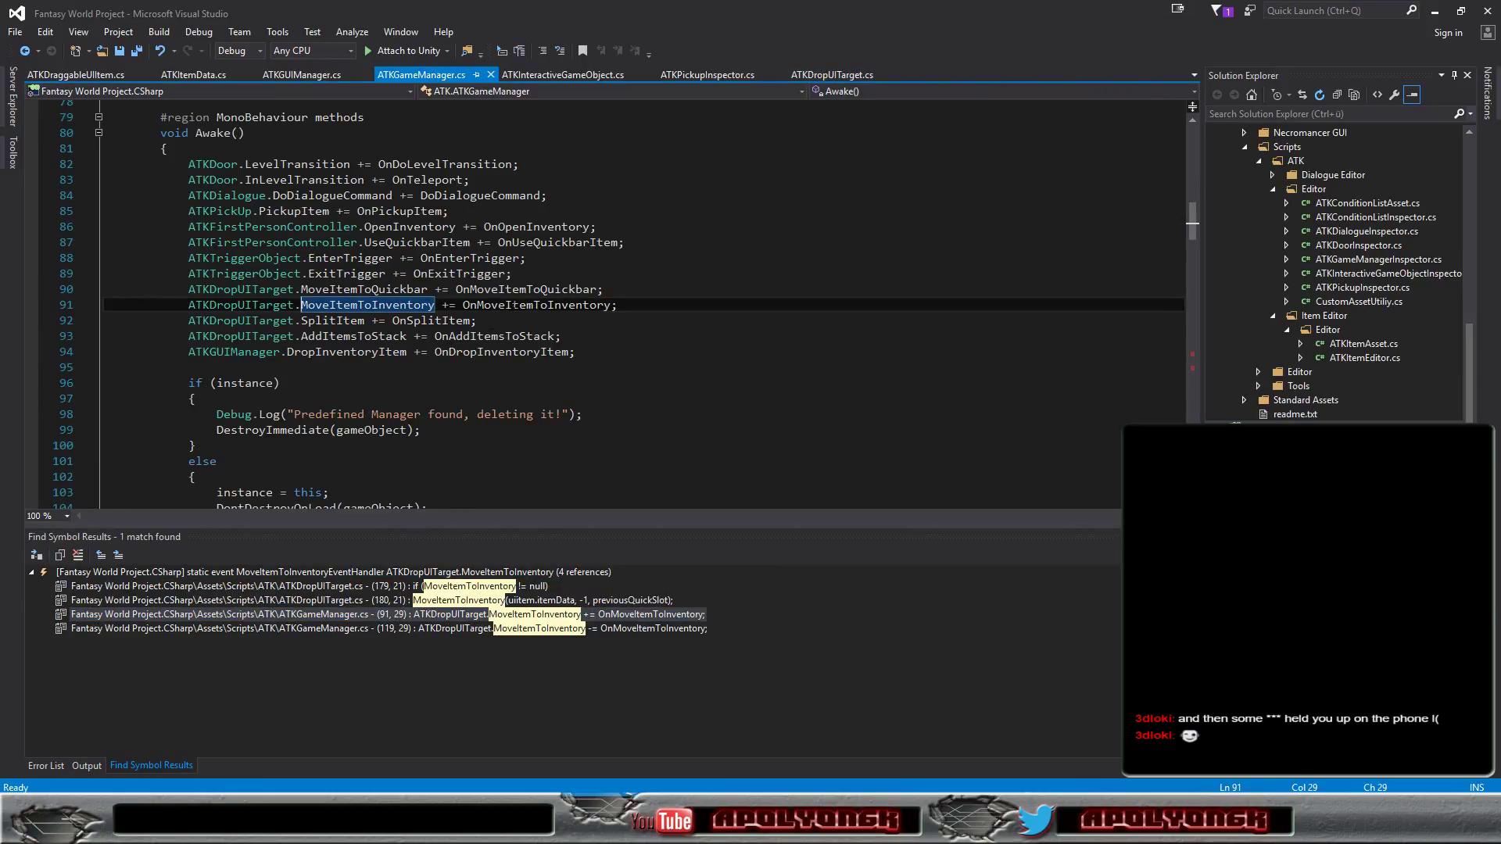
pyautogui.moveTo(520, 306)
pyautogui.click(297, 77)
pyautogui.scroll(5, 588, 311)
pyautogui.scroll(6, 587, 311)
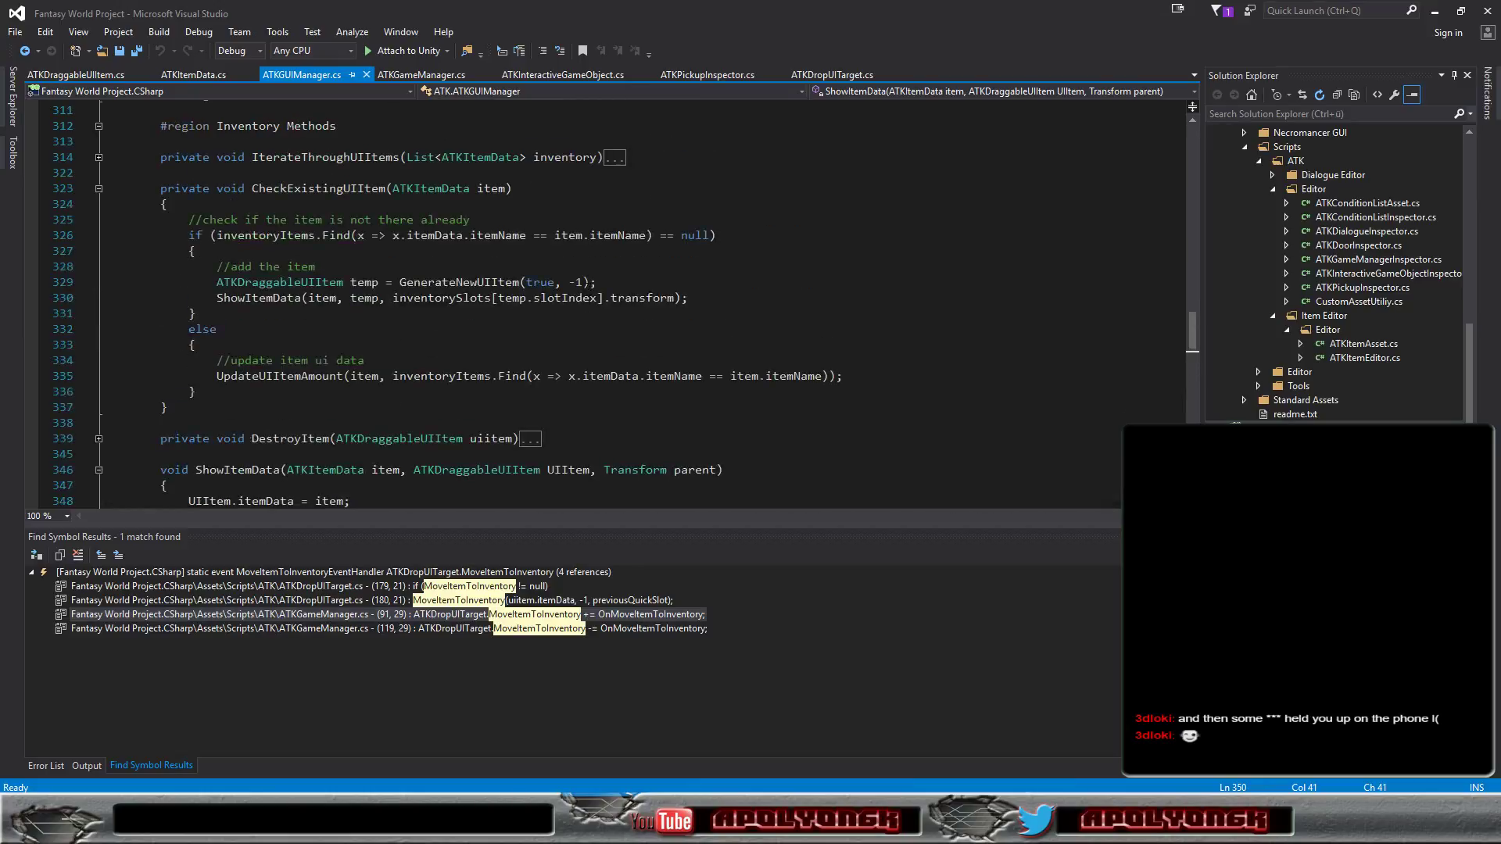
pyautogui.scroll(3, 625, 348)
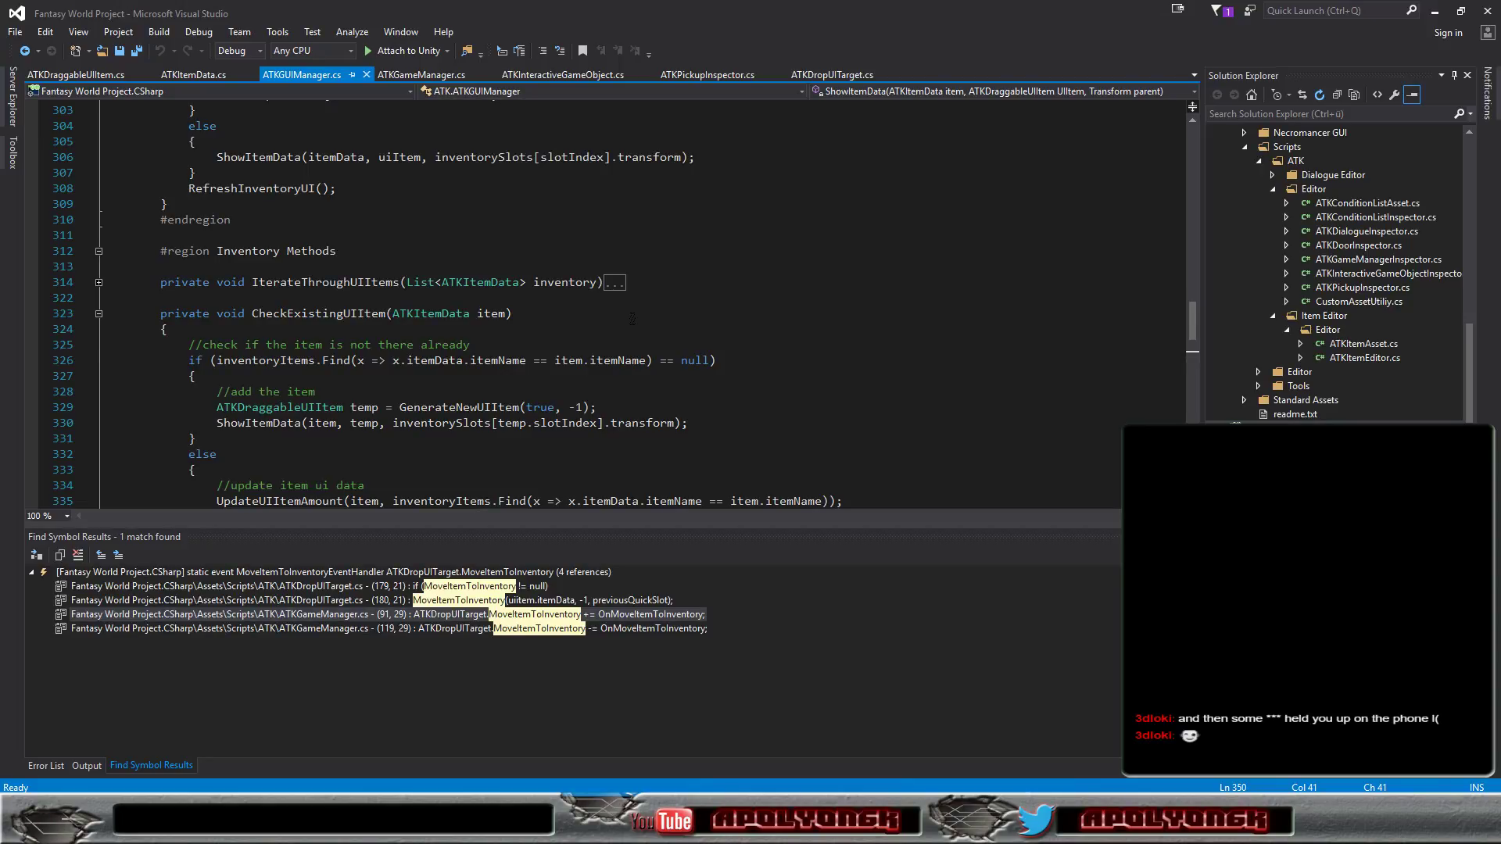
pyautogui.scroll(2, 633, 318)
pyautogui.scroll(3, 632, 318)
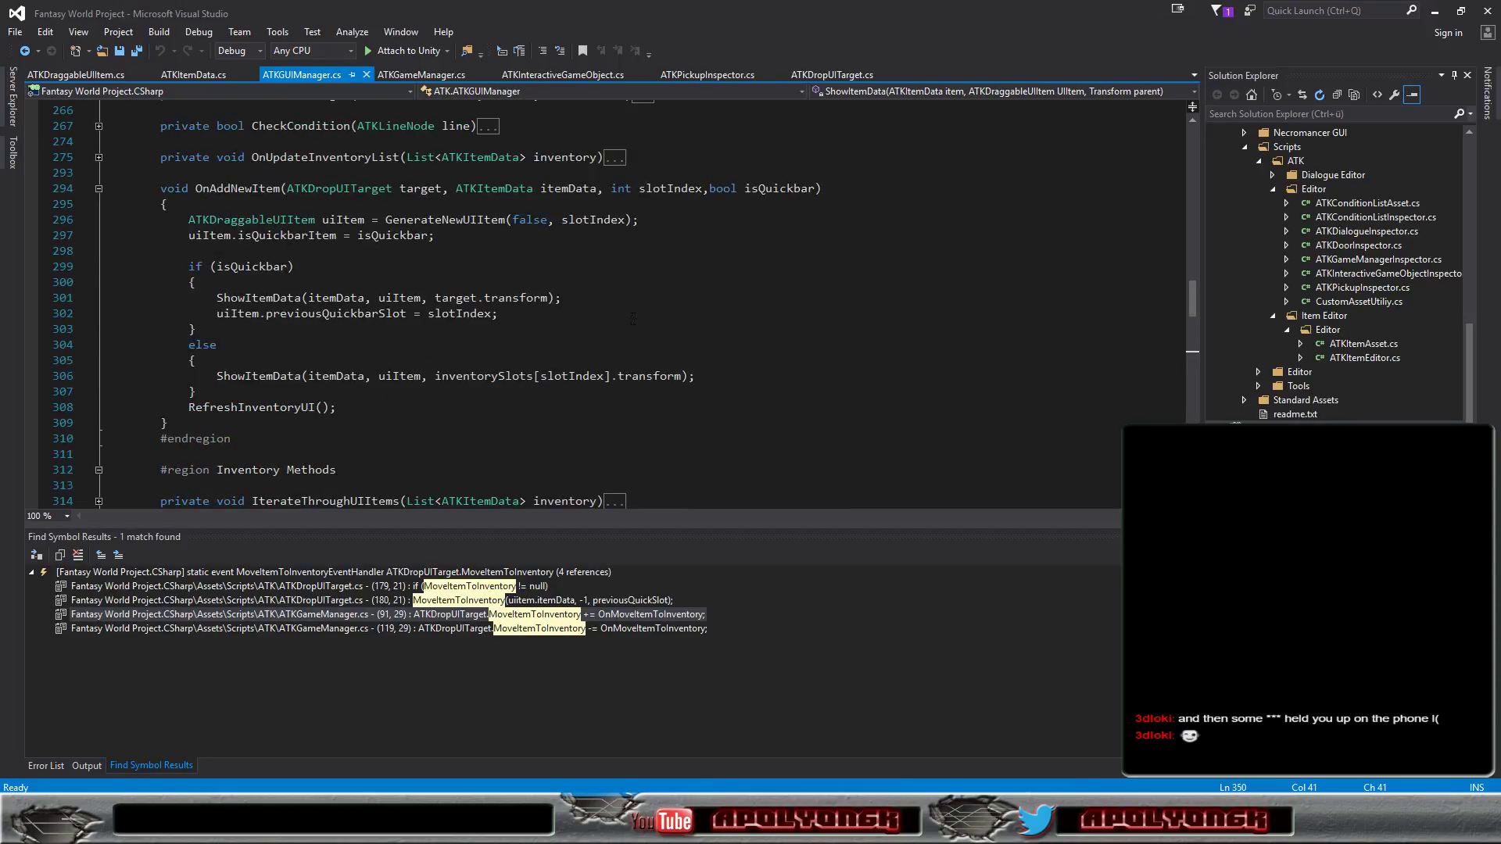
pyautogui.scroll(2, 633, 318)
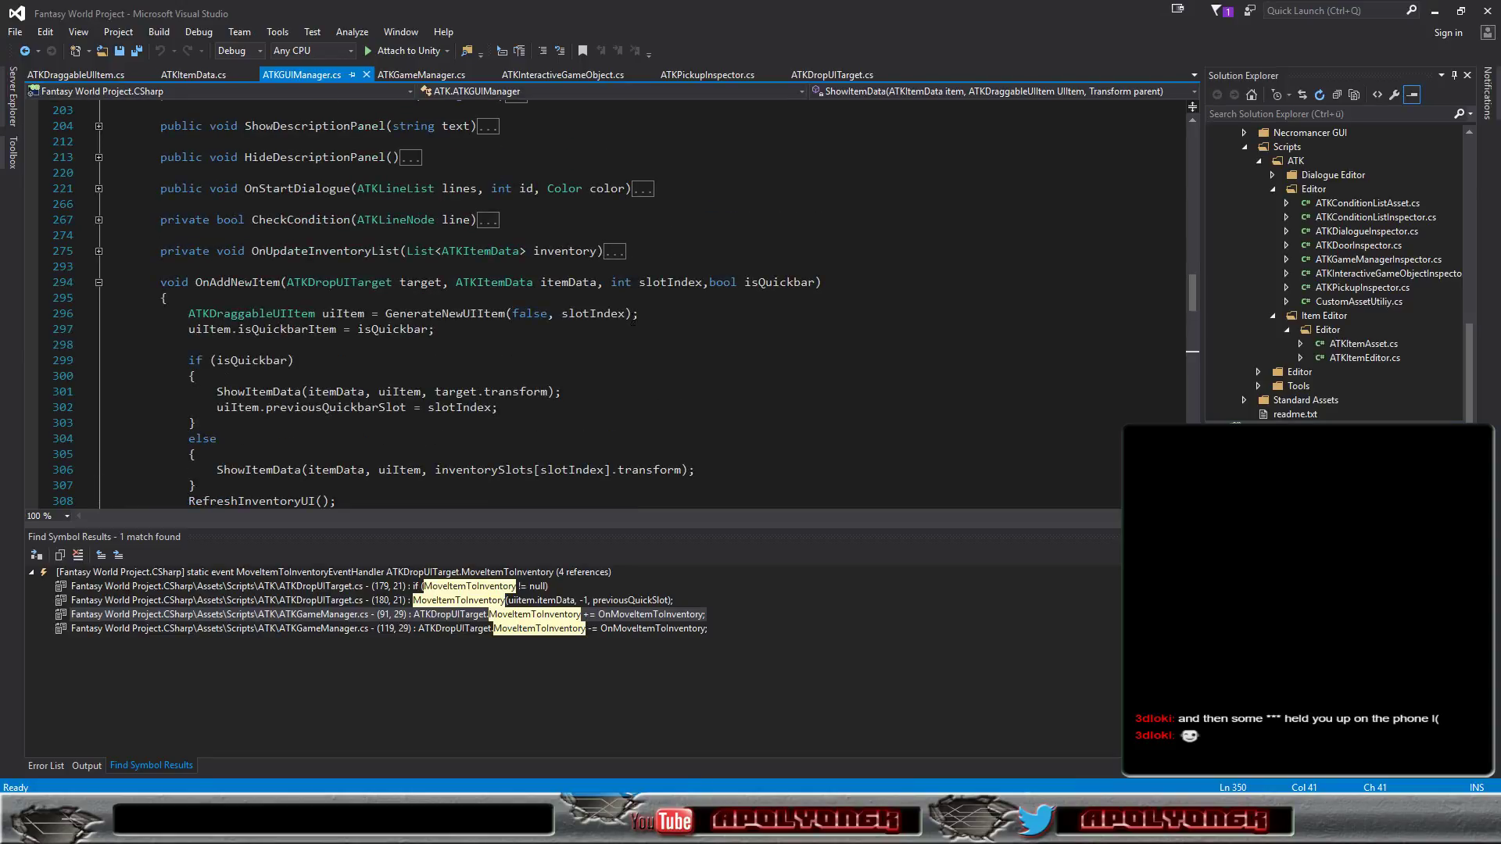
pyautogui.scroll(3, 633, 318)
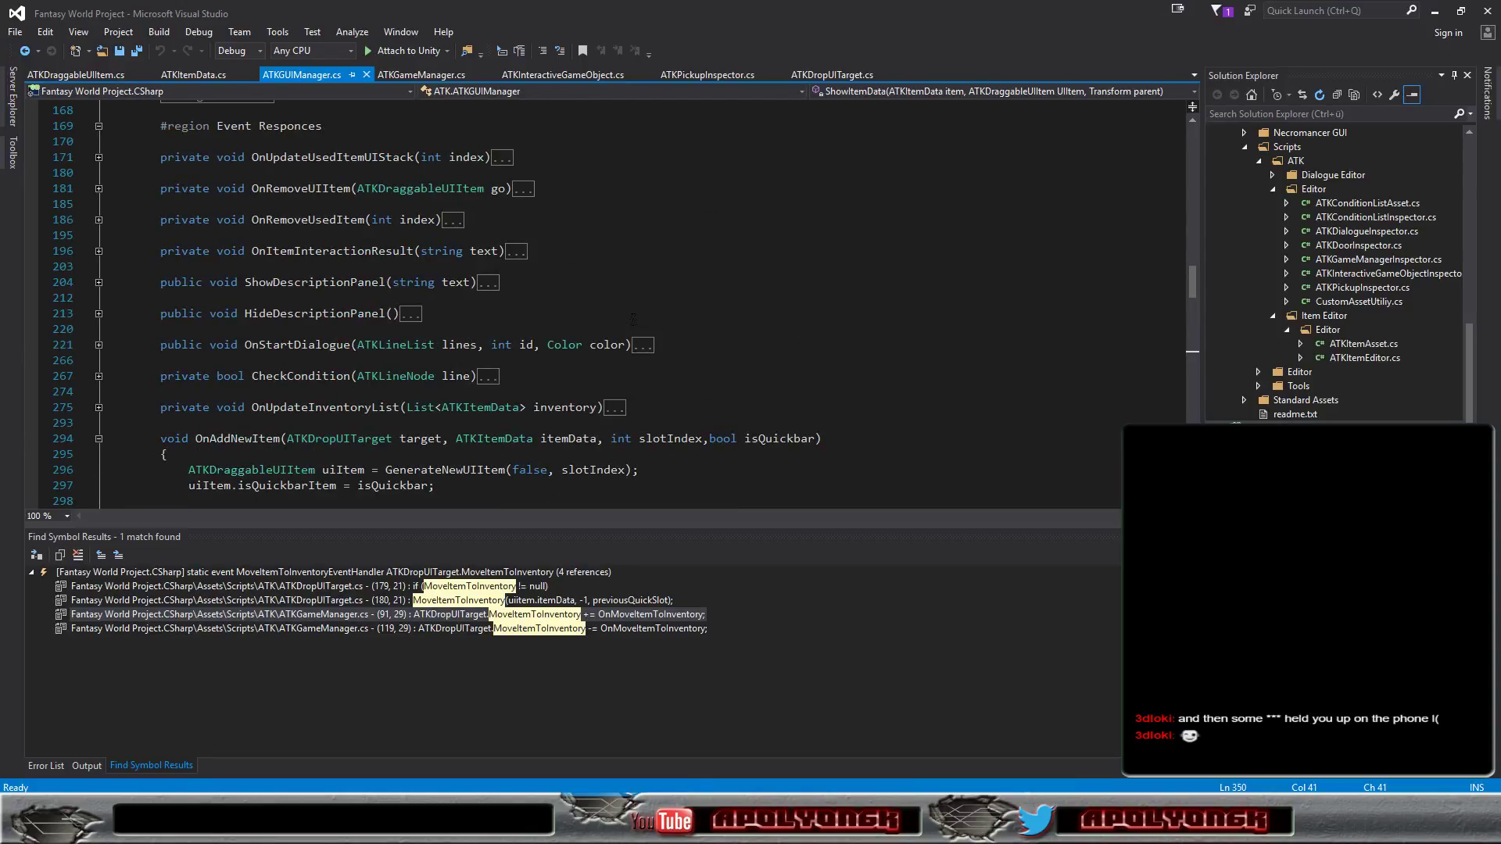
pyautogui.scroll(1, 632, 319)
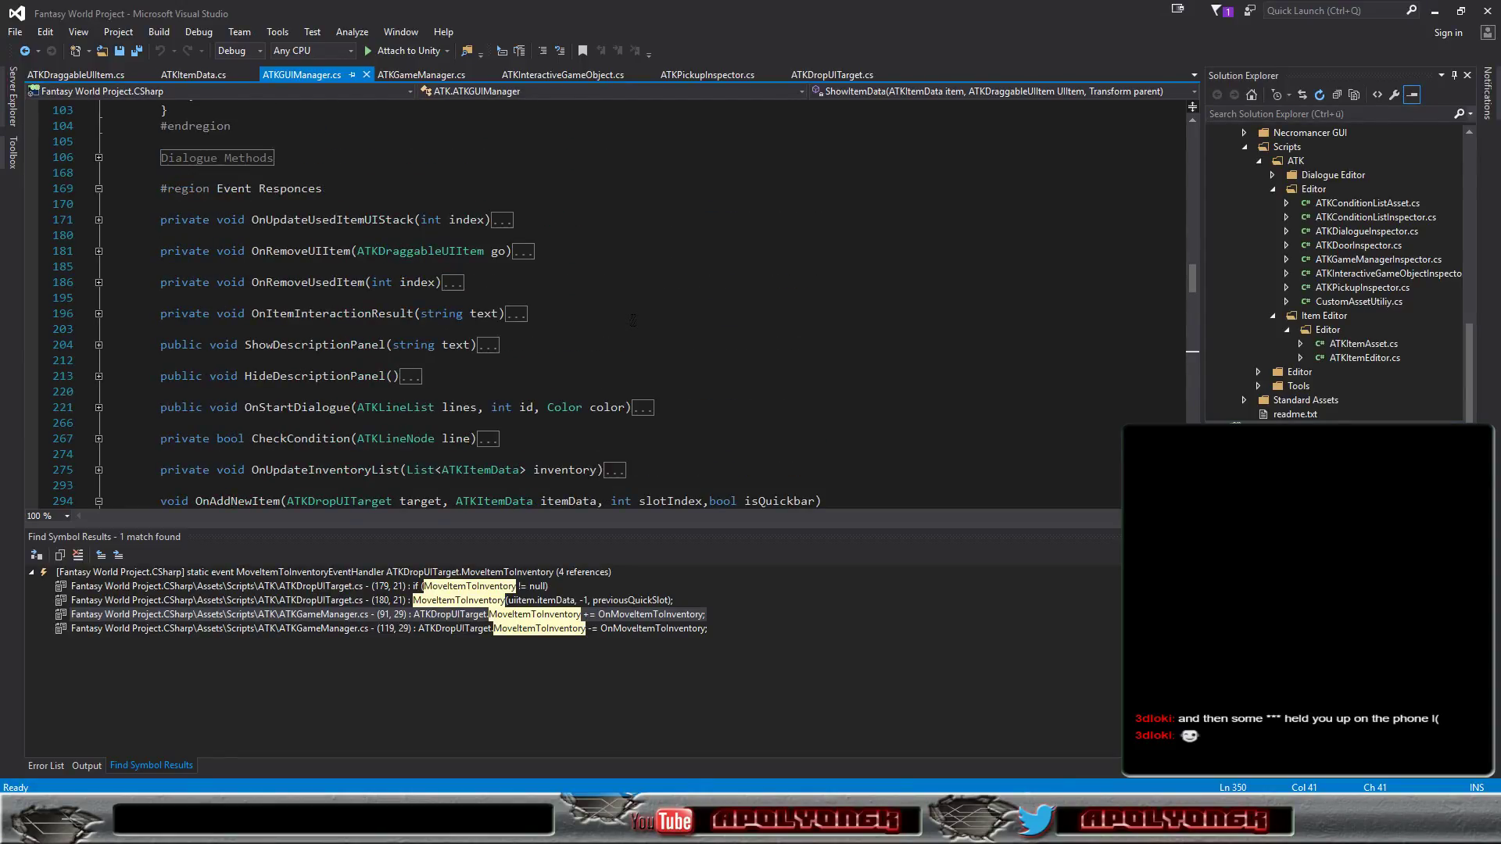
# Step: Read down through OnAddNewItem and ShowItemData in ATKGUIManager.cs
pyautogui.scroll(-3, 633, 318)
pyautogui.scroll(-3, 633, 318)
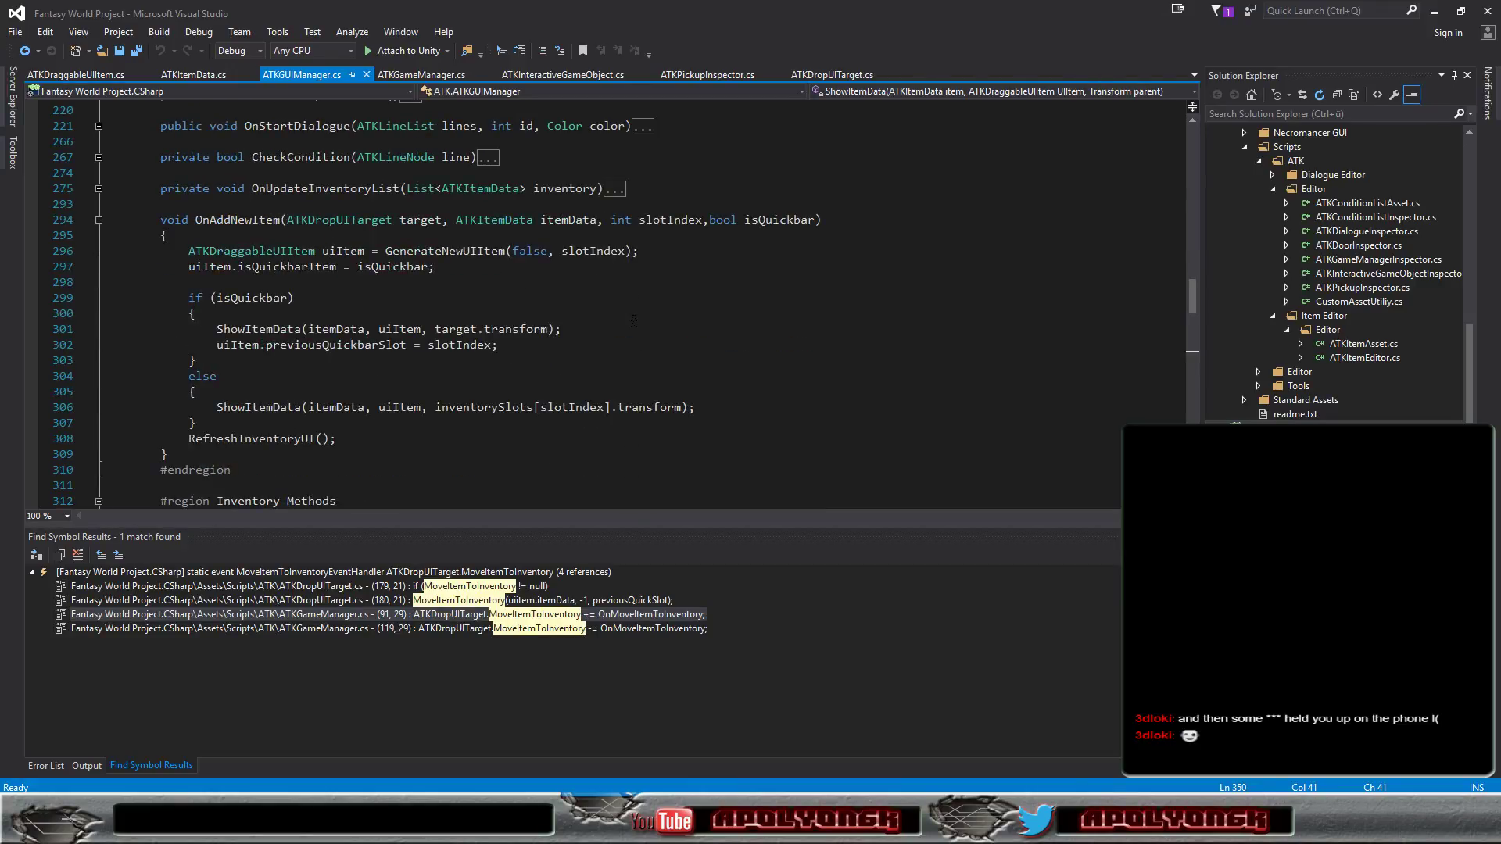
pyautogui.scroll(-3, 633, 321)
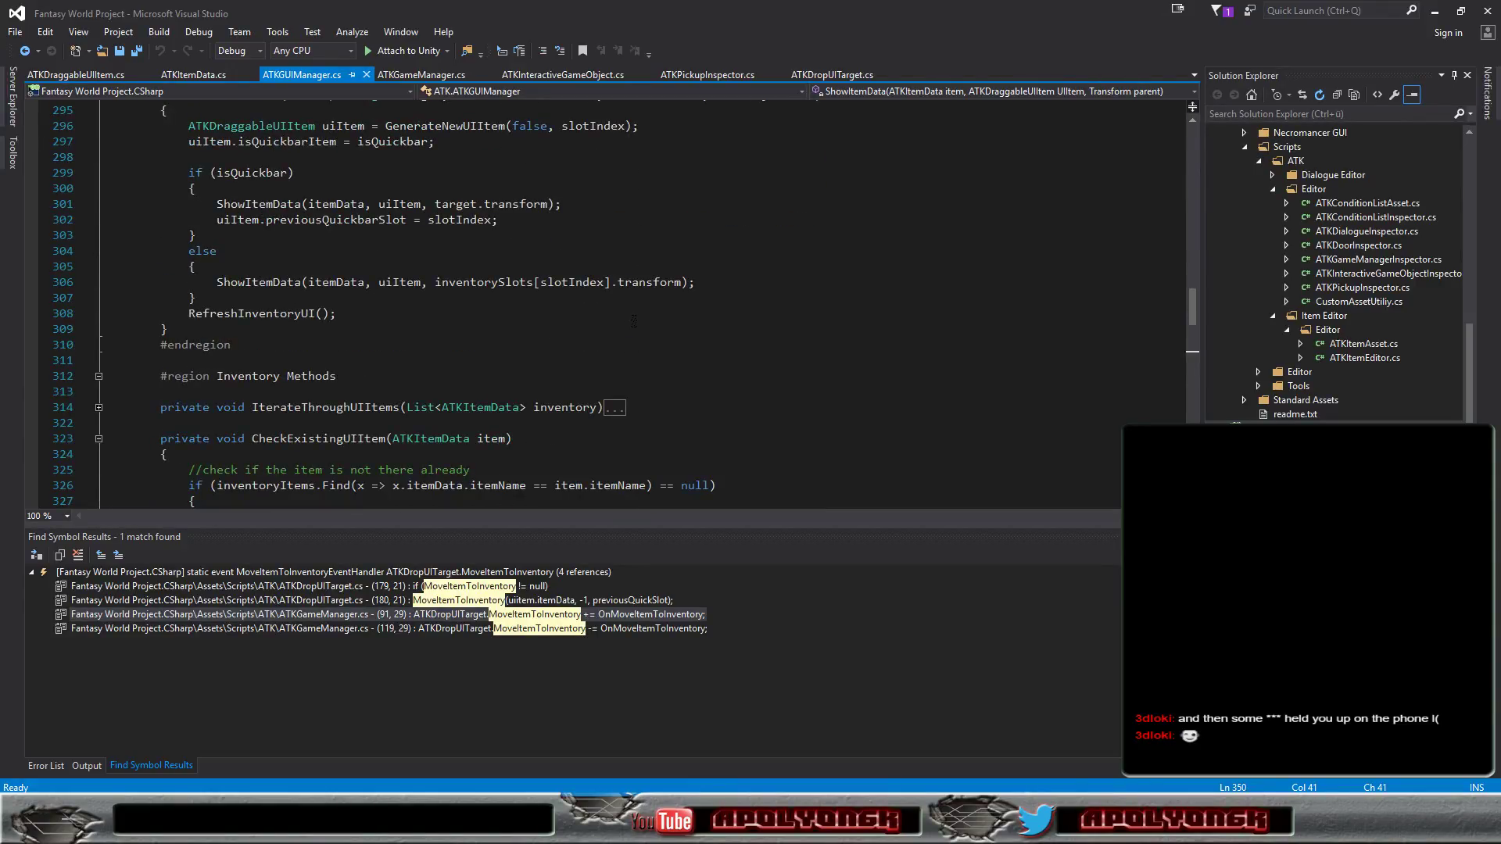
pyautogui.scroll(-2, 633, 320)
pyautogui.scroll(-4, 633, 320)
pyautogui.scroll(-1, 633, 321)
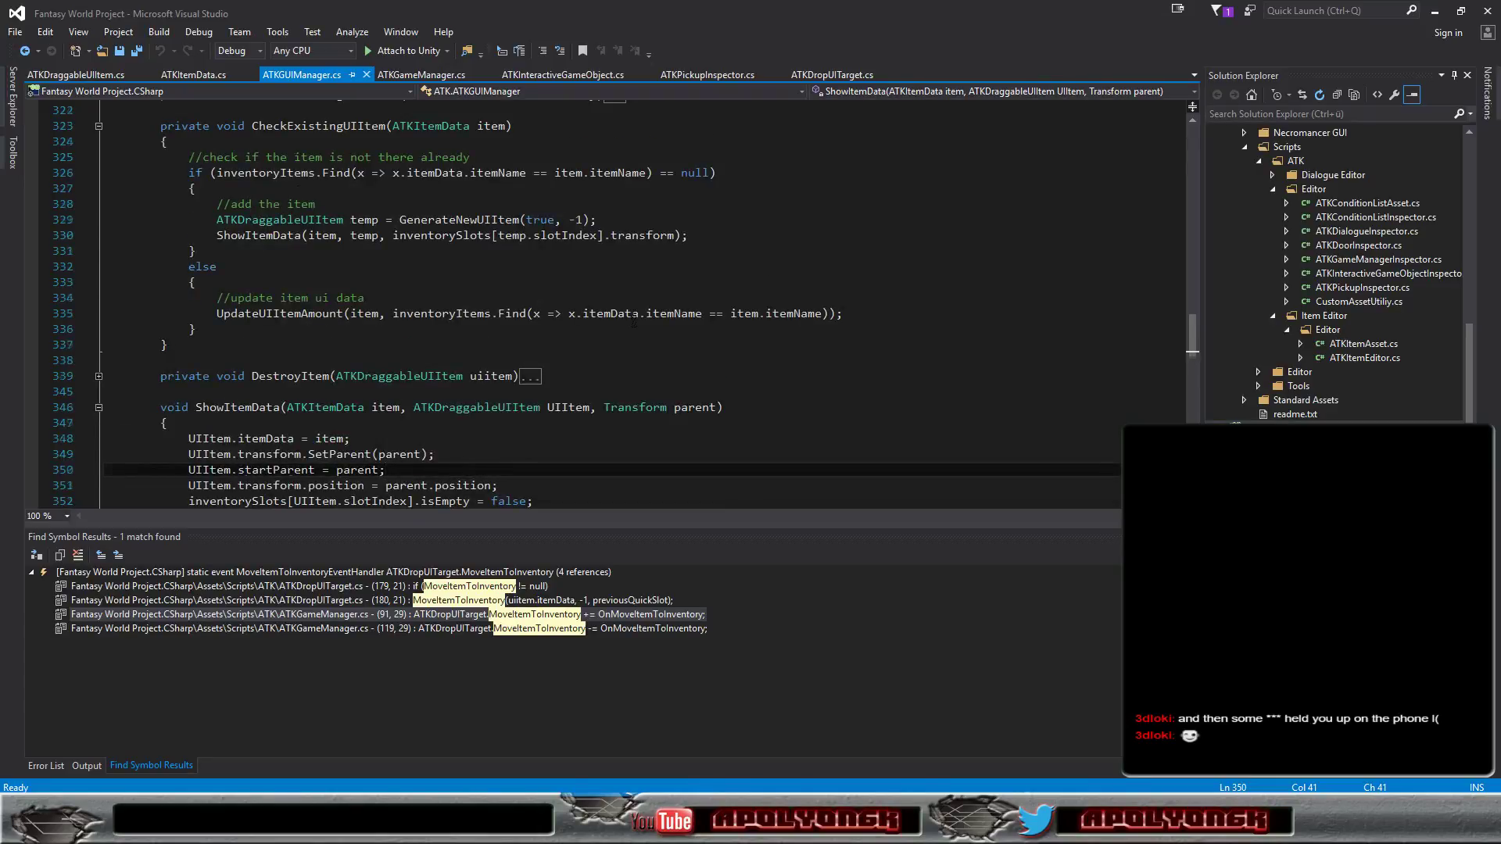
pyautogui.scroll(-4, 633, 321)
pyautogui.scroll(-2, 634, 322)
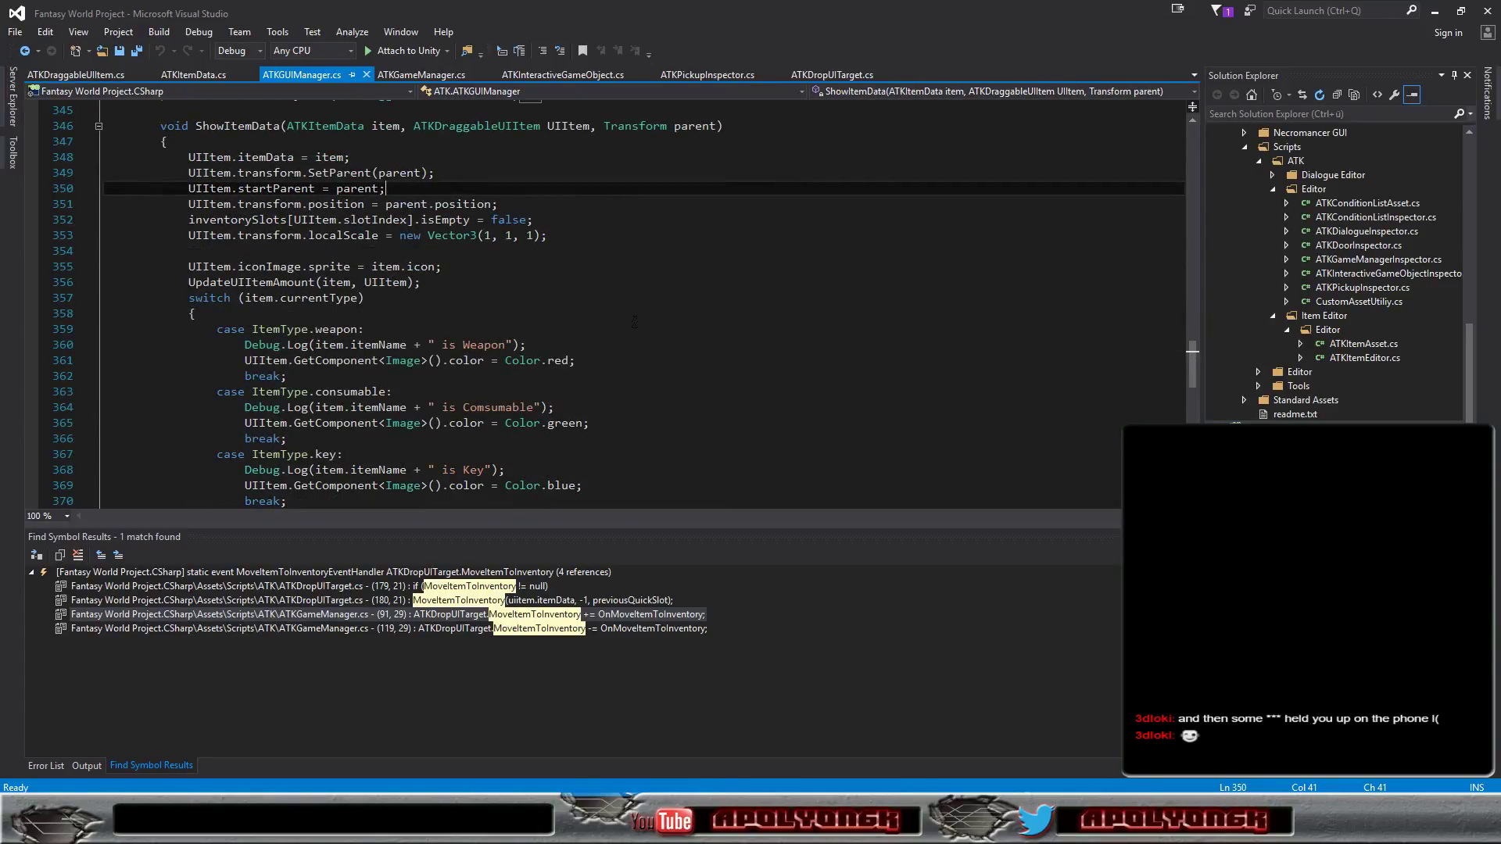
pyautogui.scroll(-3, 634, 322)
pyautogui.scroll(-3, 634, 323)
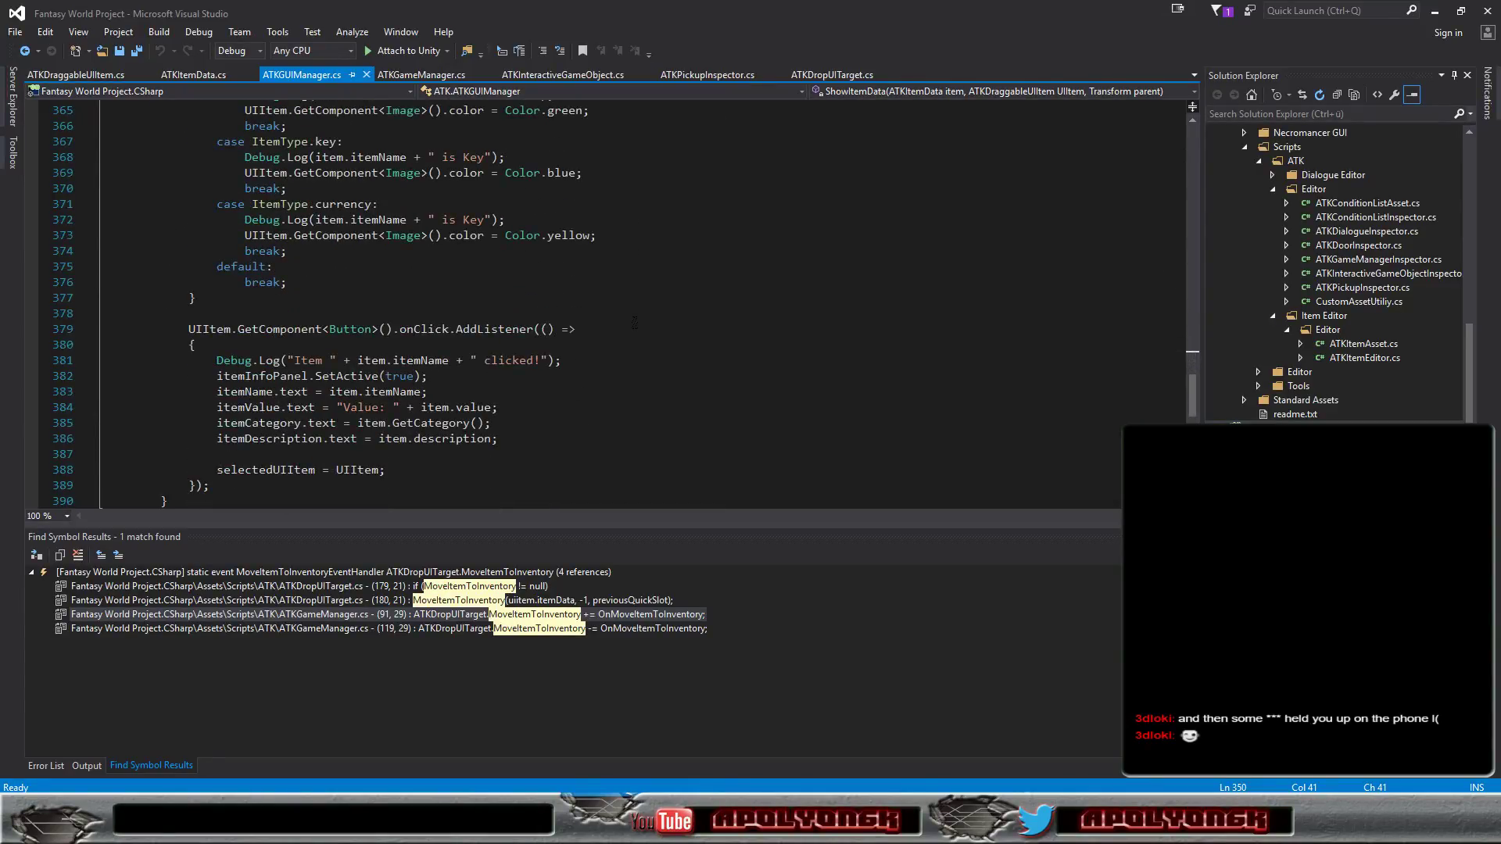
pyautogui.scroll(-3, 634, 322)
pyautogui.scroll(-3, 623, 320)
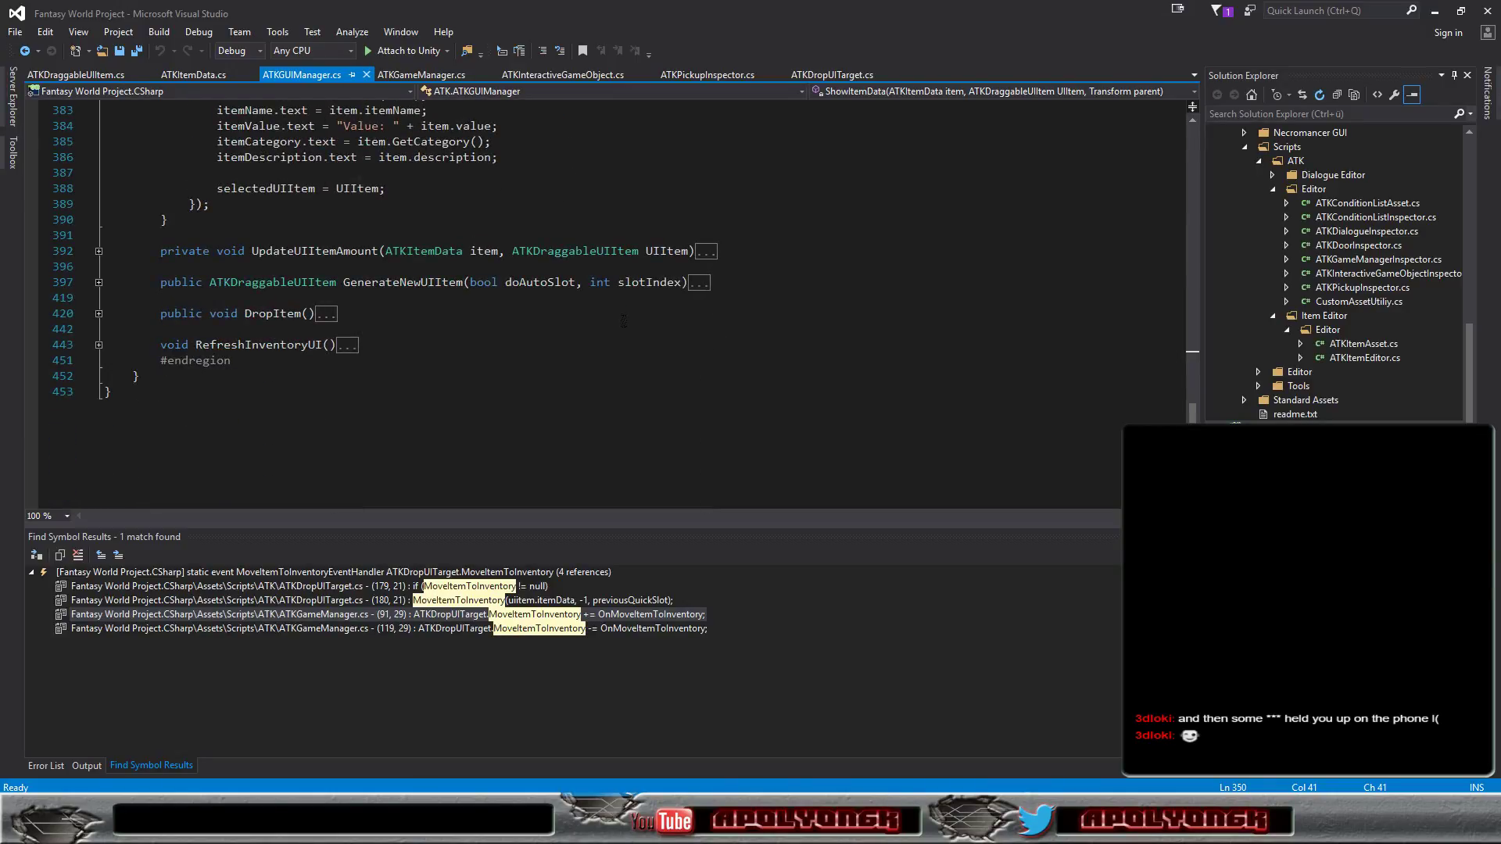